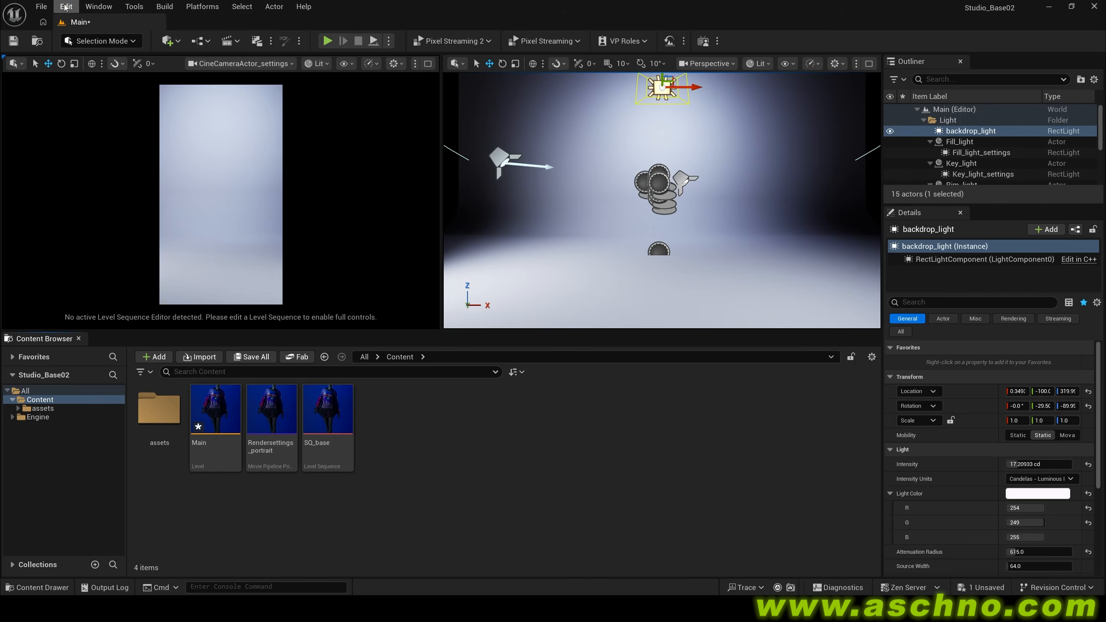
Look up the MetaHuman and CLO plugins in the plugin list to check which ones are enabled.
{"action": "left_click", "coordinate": [65, 7]}
{"action": "left_click", "coordinate": [90, 197]}
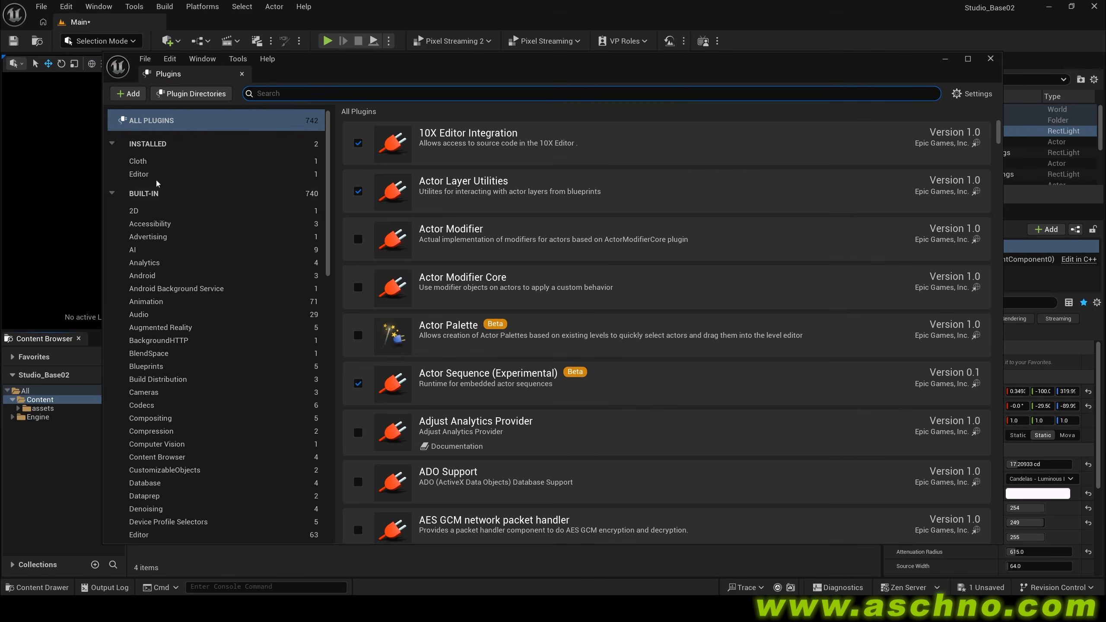
{"action": "type", "text": "meta"}
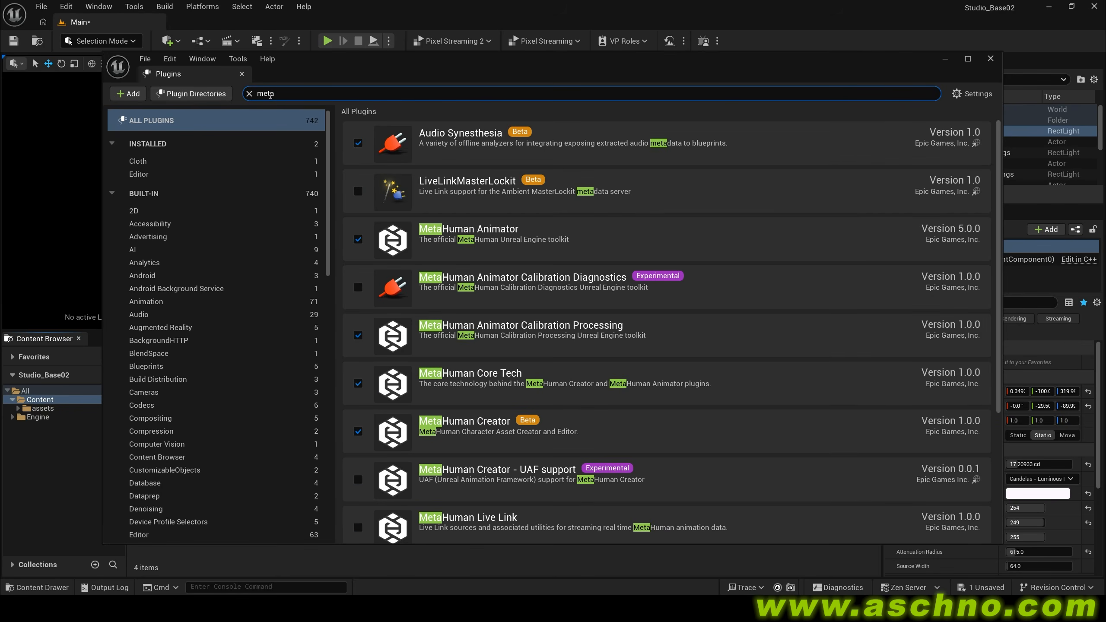
{"action": "type", "text": "human"}
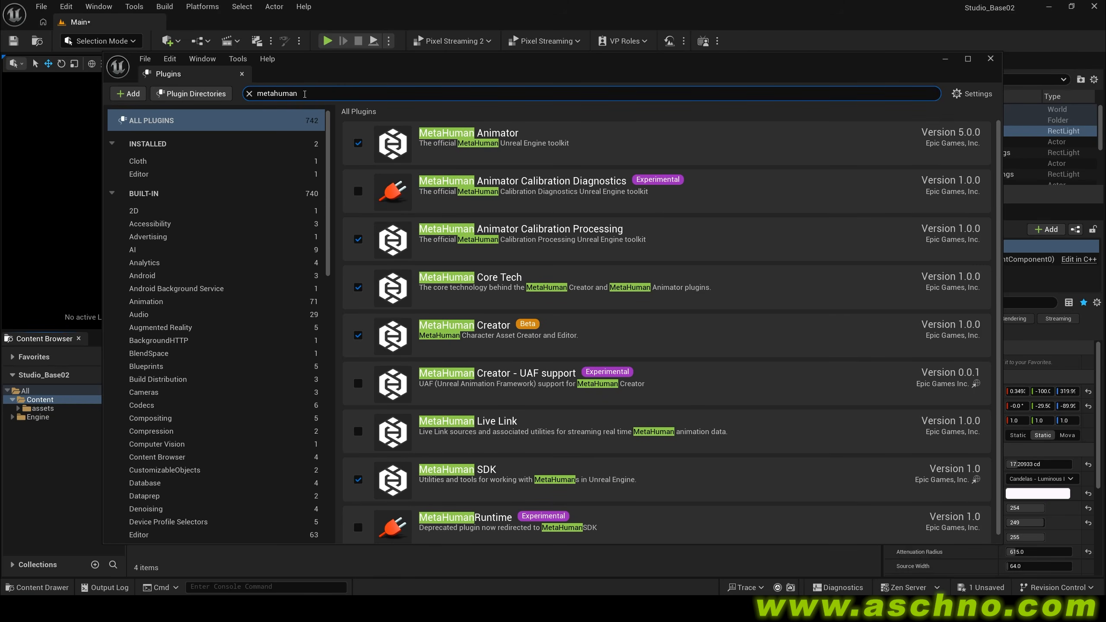
{"action": "type", "text": "clo"}
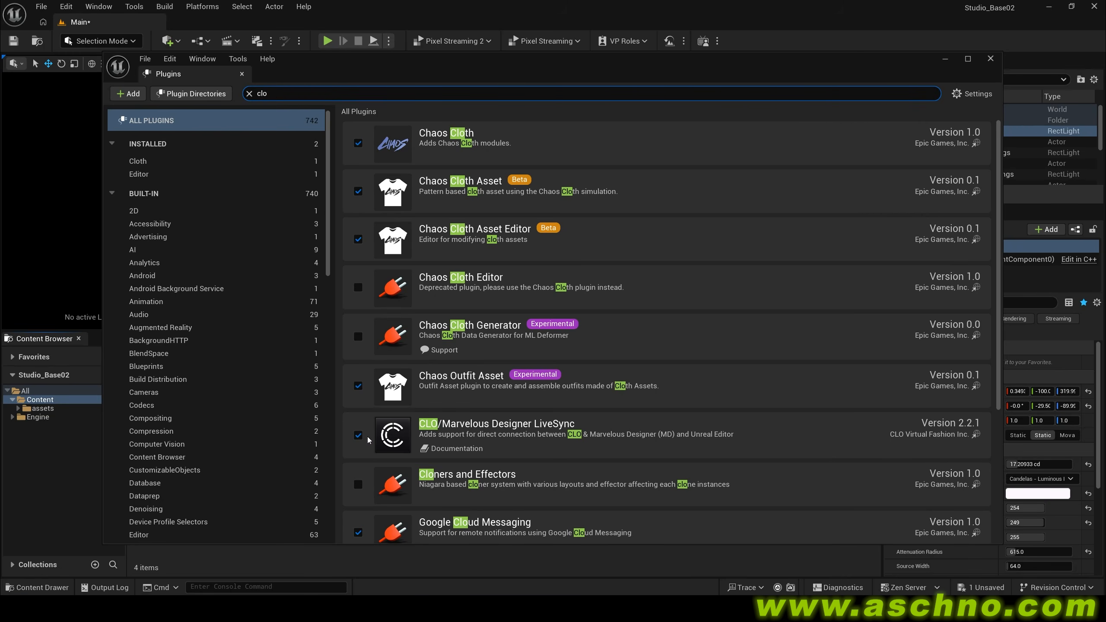
Enable the Substance in UE5 plugin and restart the editor, saving the Main level.
{"action": "type", "text": "nce"}
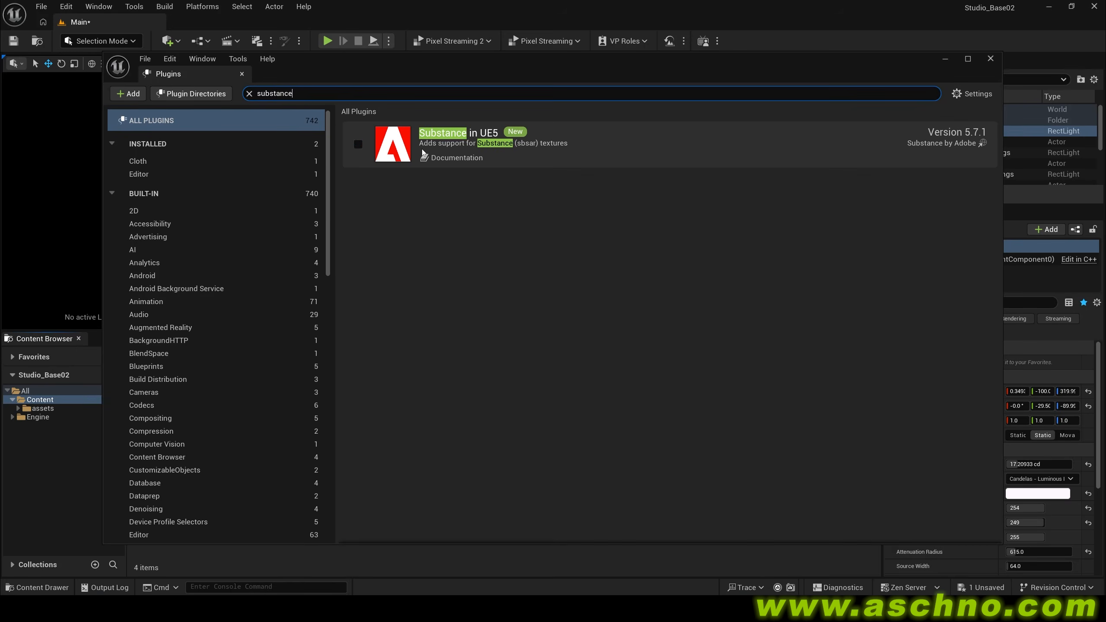
{"action": "left_click", "coordinate": [358, 144]}
{"action": "left_click", "coordinate": [953, 519]}
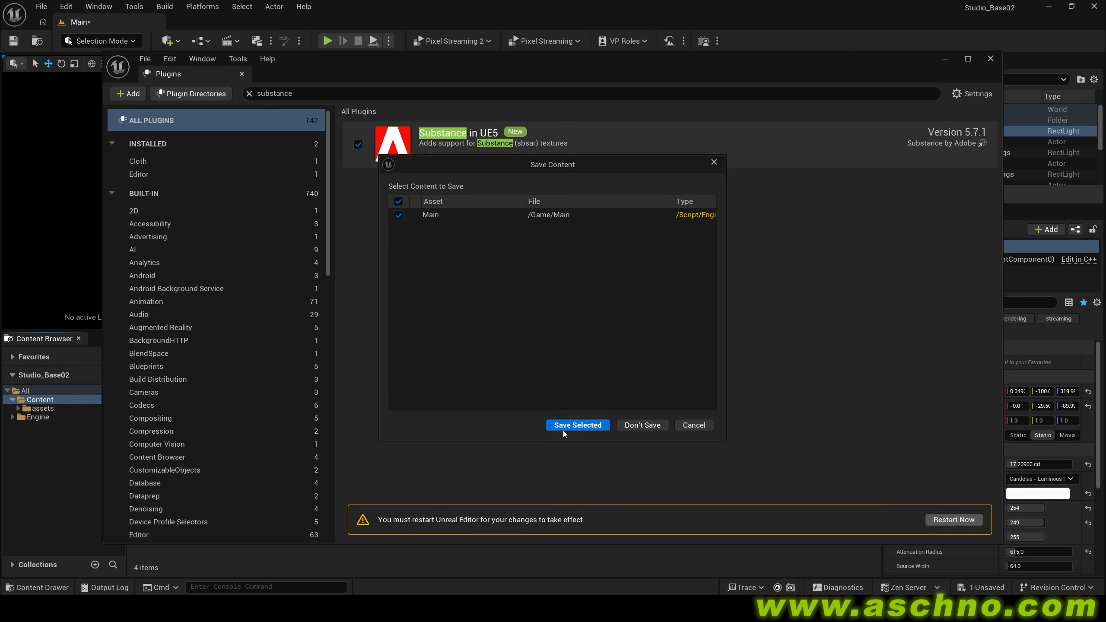
{"action": "left_click", "coordinate": [567, 424]}
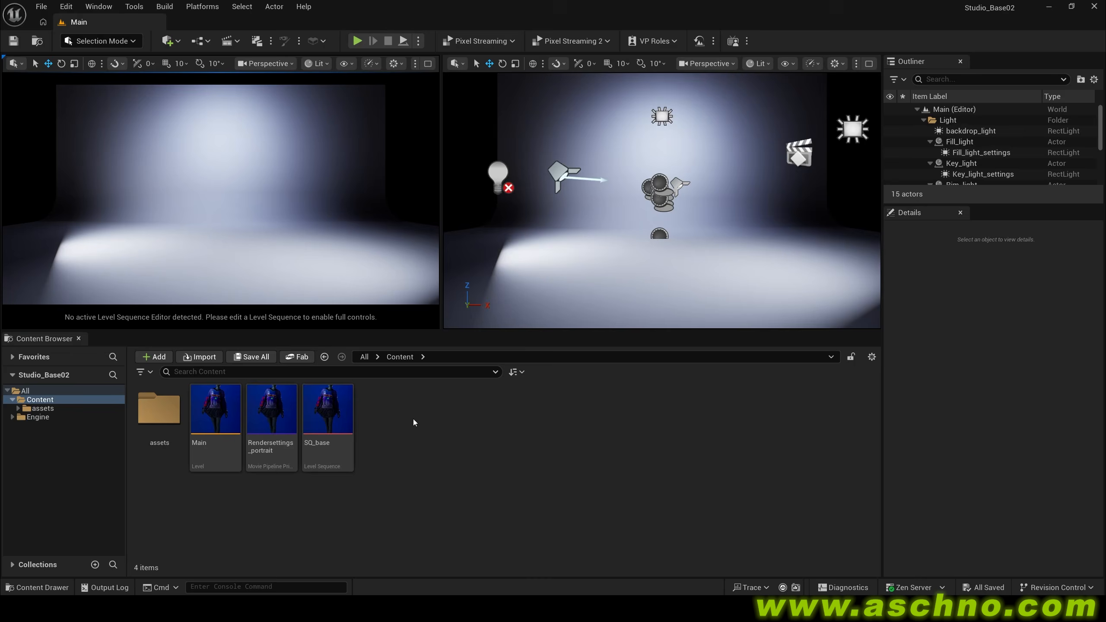
Create a MetaHuman Character asset named Lisa in the Content folder.
{"action": "right_click", "coordinate": [413, 422]}
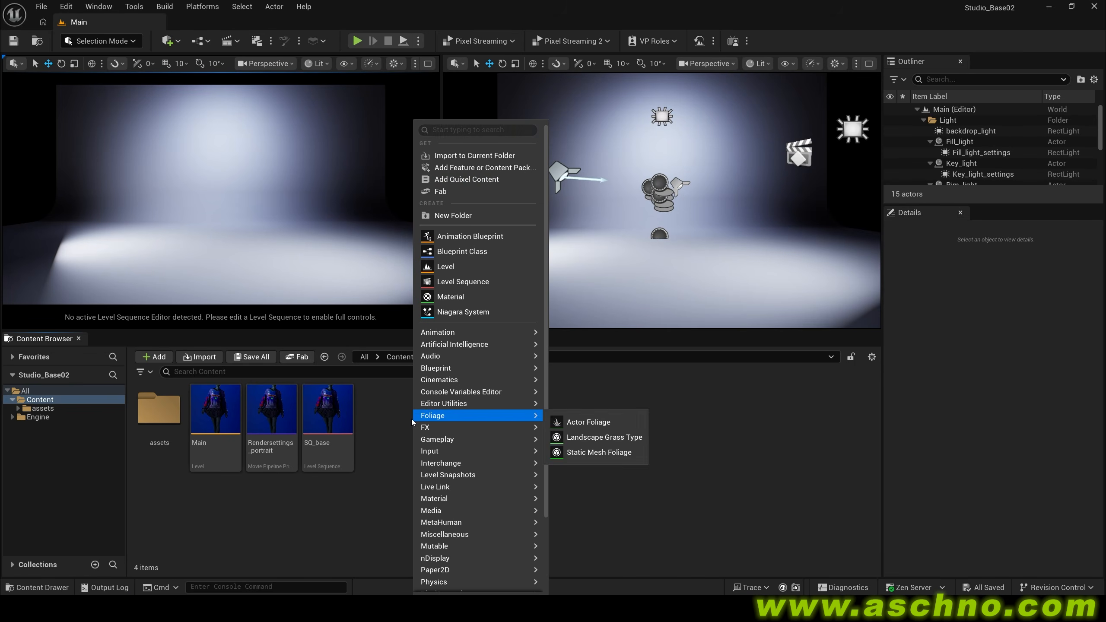
{"action": "type", "text": "metahu"}
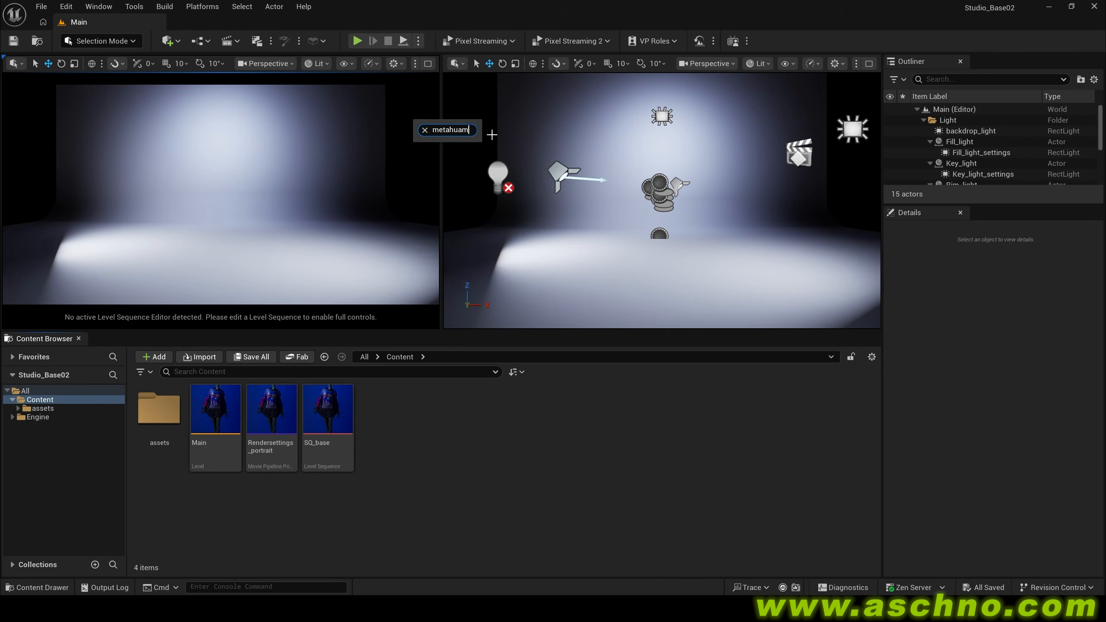
{"action": "left_click", "coordinate": [479, 165]}
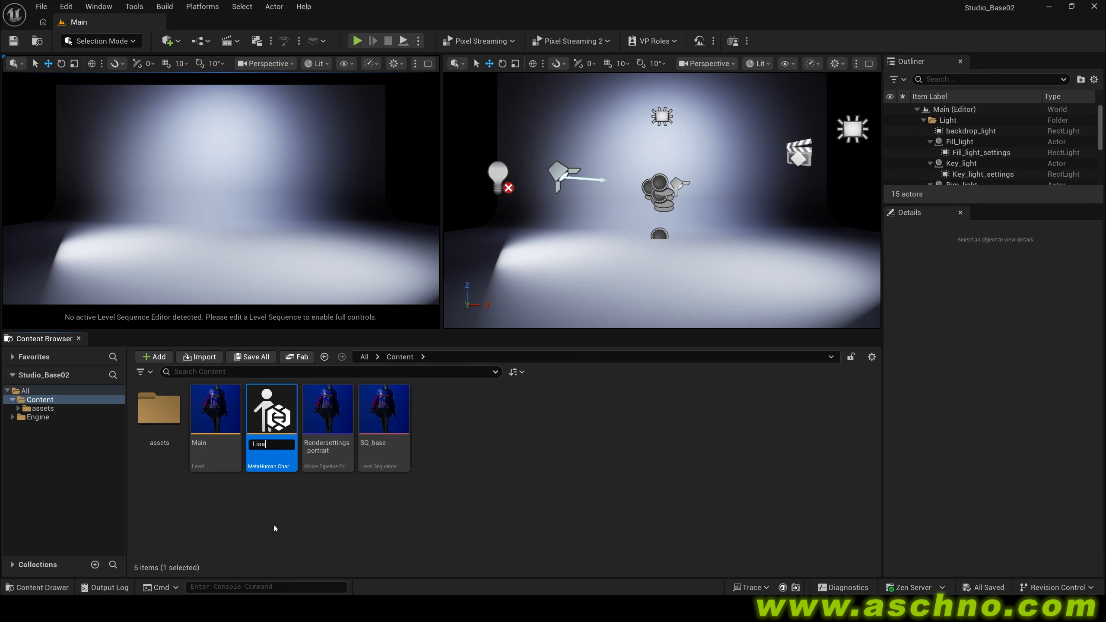
{"action": "key", "text": "Return"}
Open the Lisa character, enable the missing project settings and restart the editor, saving the Lisa asset.
{"action": "double_click", "coordinate": [213, 409]}
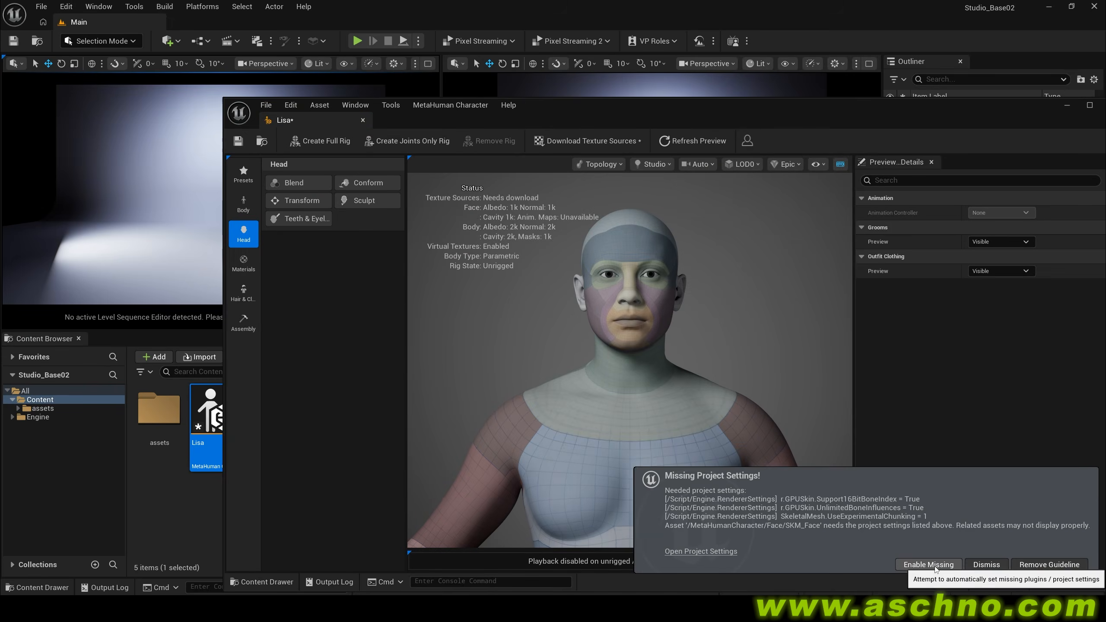
{"action": "left_click", "coordinate": [935, 566]}
{"action": "left_click_drag", "start_coordinate": [727, 119], "coordinate": [573, 72]}
{"action": "left_click", "coordinate": [994, 566]}
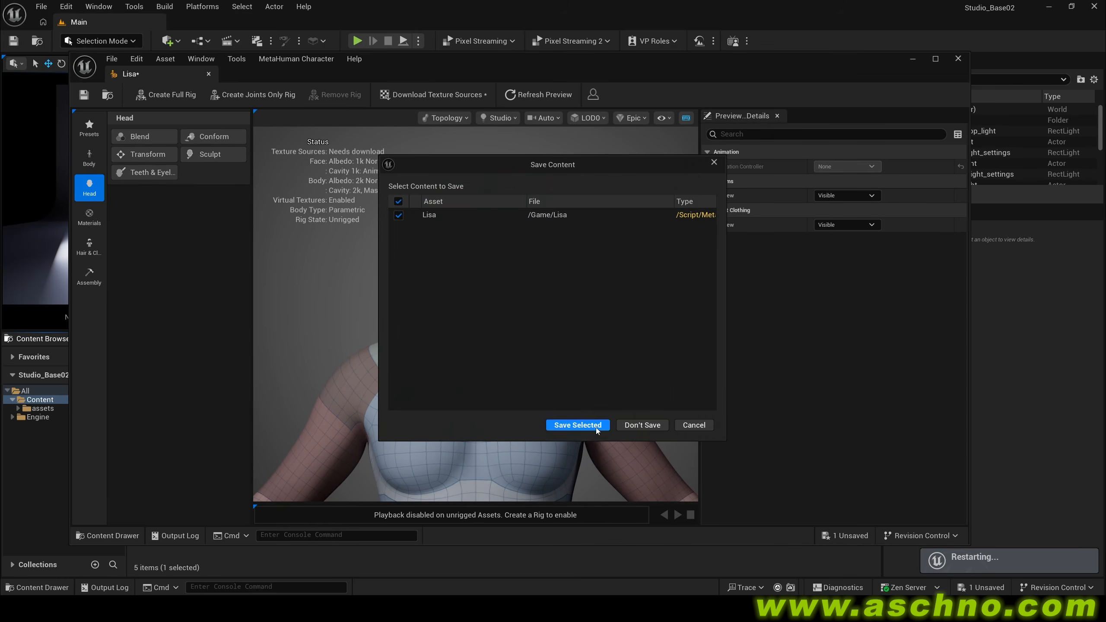
{"action": "left_click", "coordinate": [578, 427]}
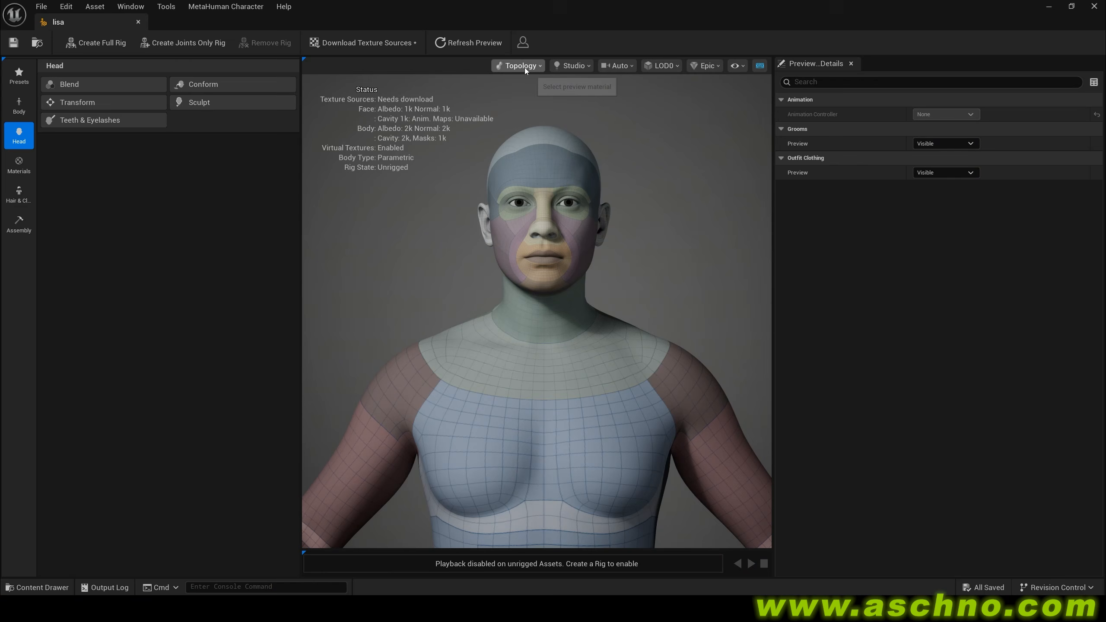
Set the character's preview material to Skin and review the lighting, camera, level-of-detail and quality options.
{"action": "left_click", "coordinate": [528, 68]}
{"action": "left_click", "coordinate": [514, 111]}
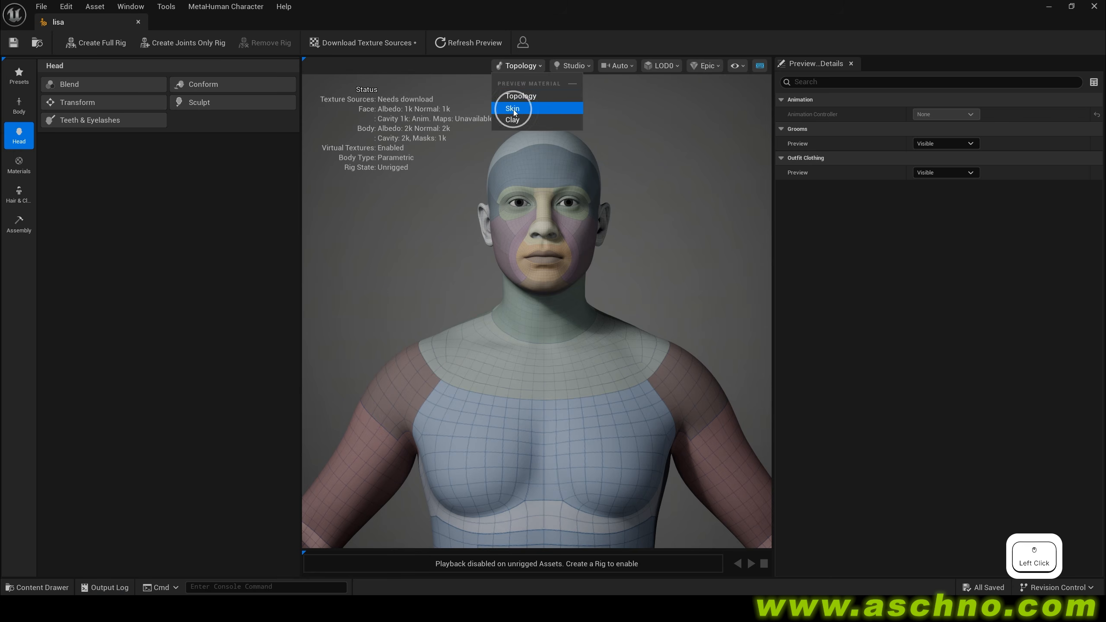
{"action": "left_click", "coordinate": [583, 69]}
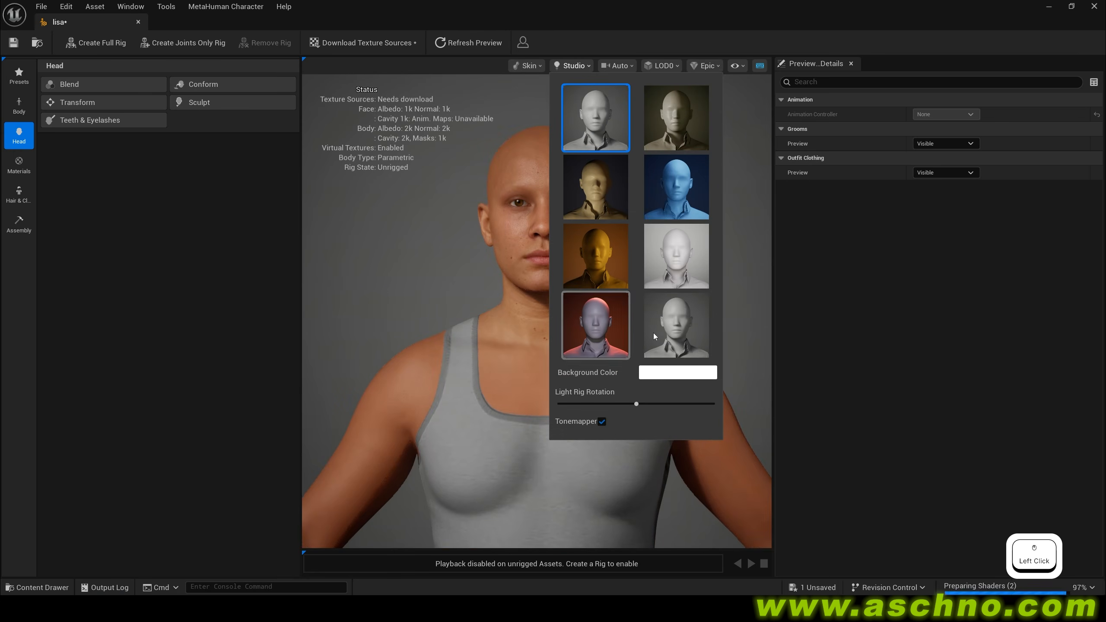
{"action": "left_click", "coordinate": [626, 68]}
{"action": "left_click", "coordinate": [663, 67]}
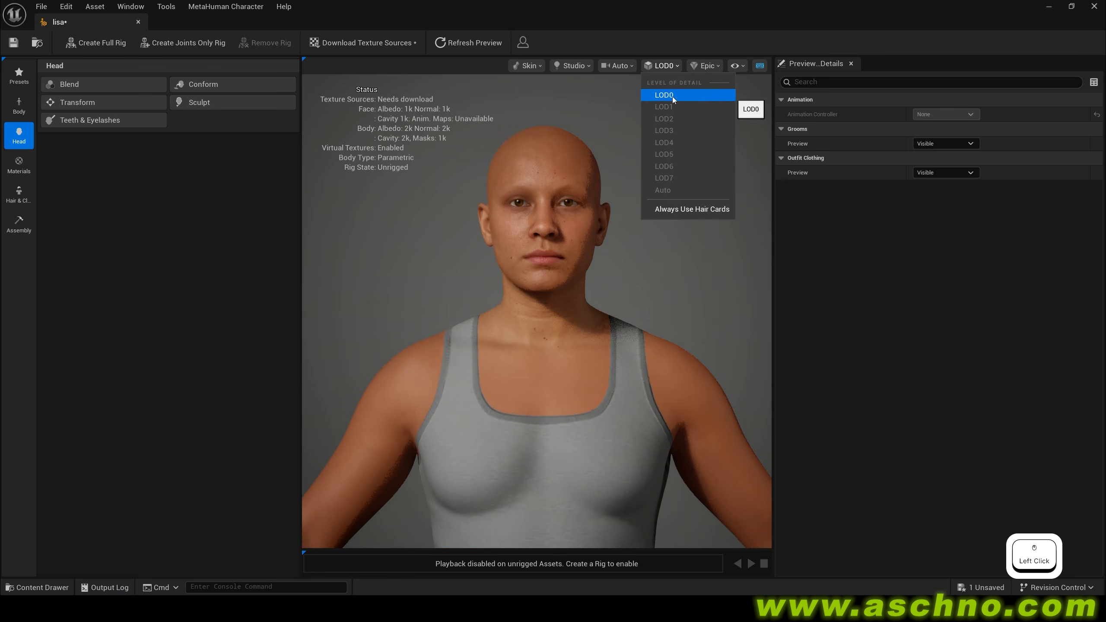
{"action": "left_click", "coordinate": [713, 66]}
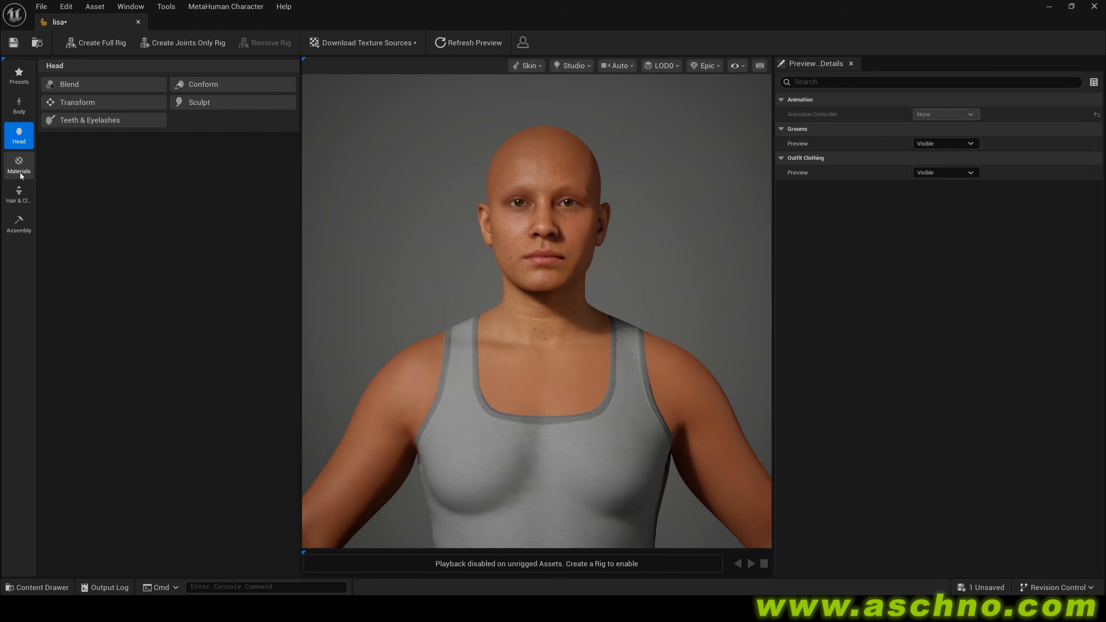
Browse the character presets and choose Aera as the starting point.
{"action": "left_click", "coordinate": [19, 76]}
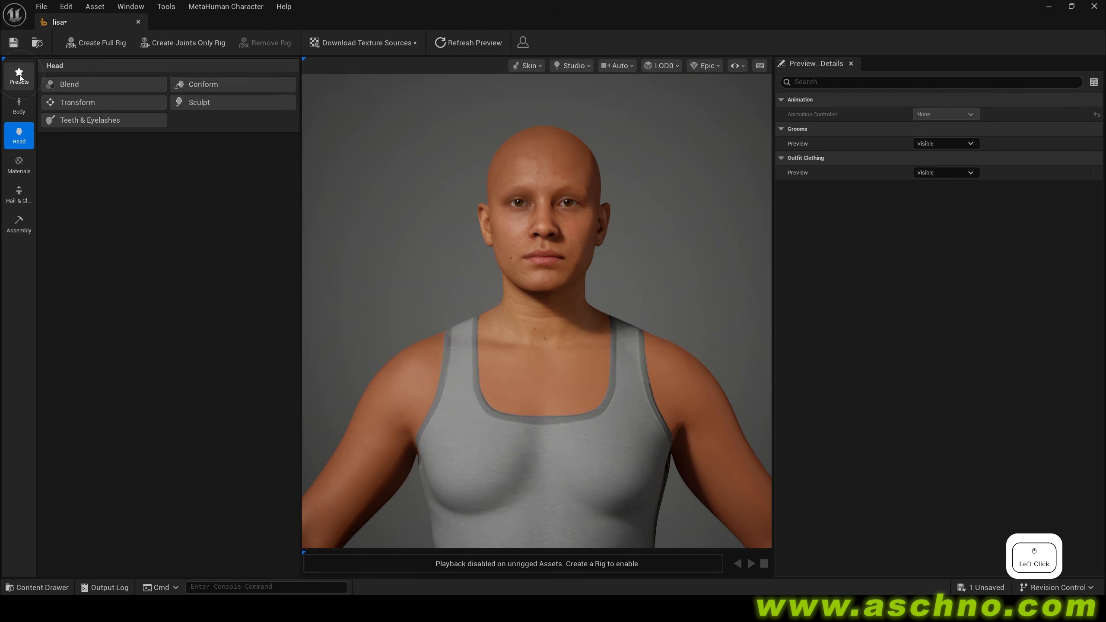
{"action": "scroll", "coordinate": [146, 209], "scroll_direction": "down", "scroll_amount": 1}
{"action": "scroll", "coordinate": [152, 228], "scroll_direction": "up", "scroll_amount": 1}
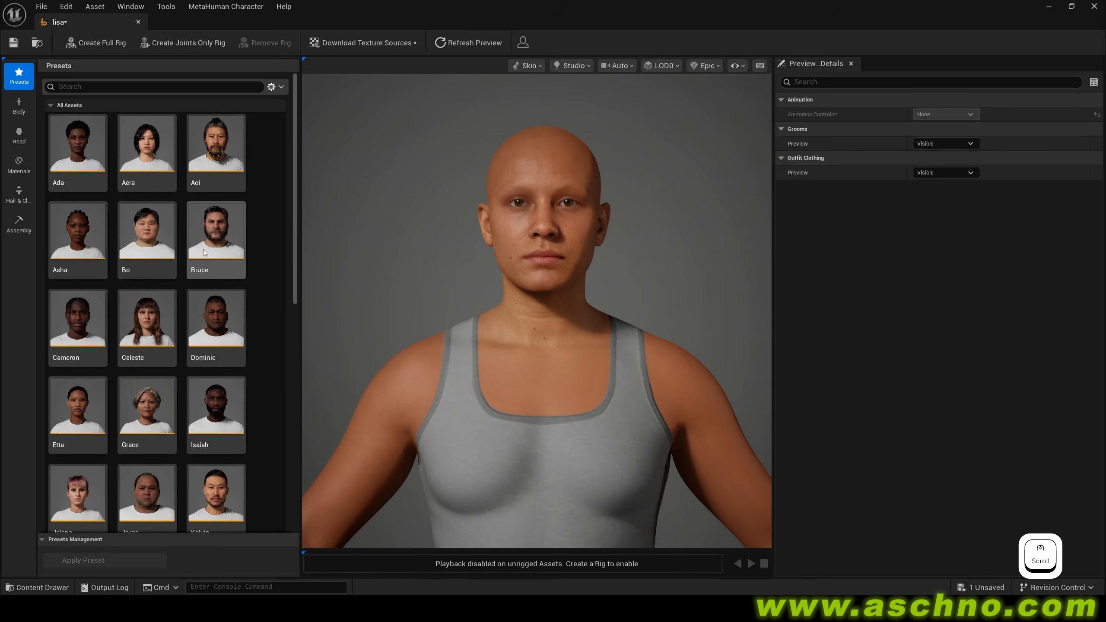
{"action": "scroll", "coordinate": [179, 257], "scroll_direction": "down", "scroll_amount": 1}
{"action": "scroll", "coordinate": [183, 267], "scroll_direction": "up", "scroll_amount": 1}
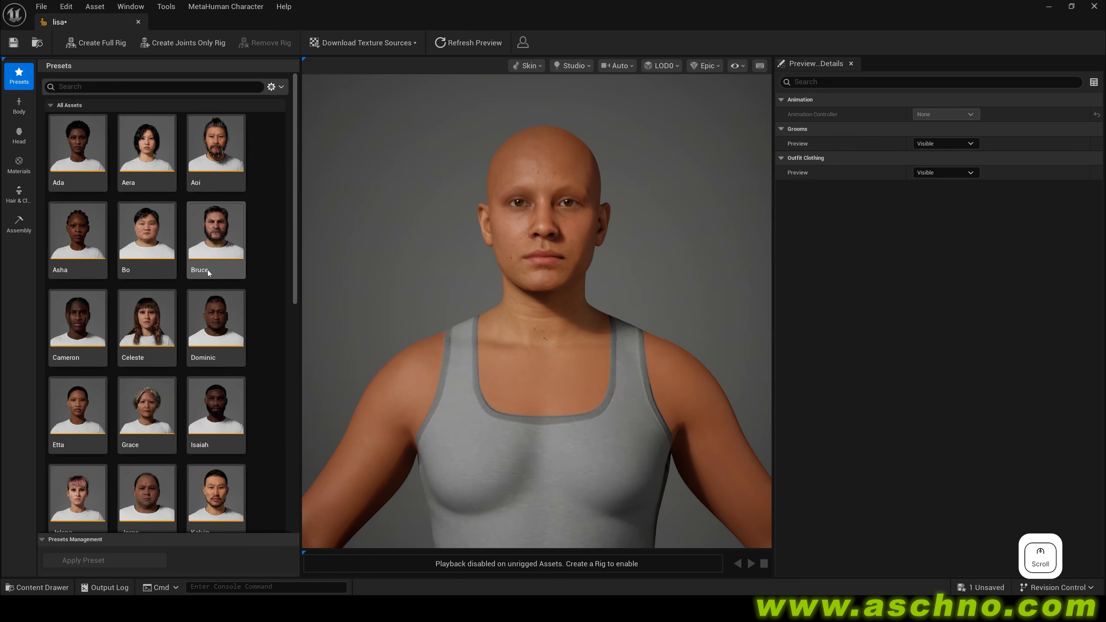
{"action": "left_click", "coordinate": [147, 160]}
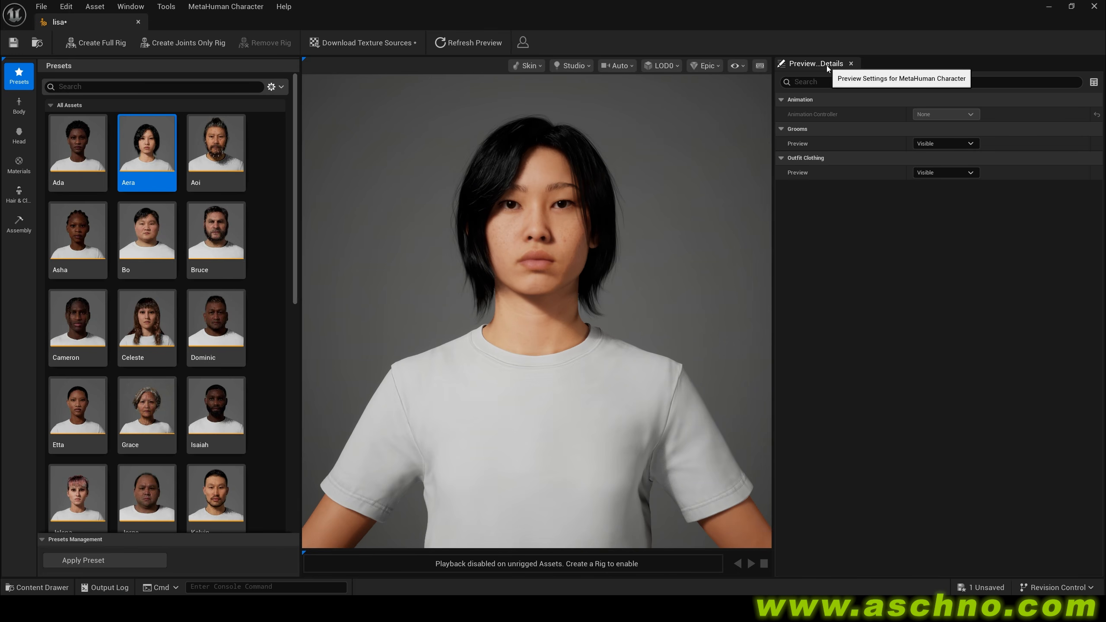
Set both the grooms and the outfit clothing preview to Hidden.
{"action": "left_click", "coordinate": [943, 144]}
{"action": "left_click", "coordinate": [947, 156]}
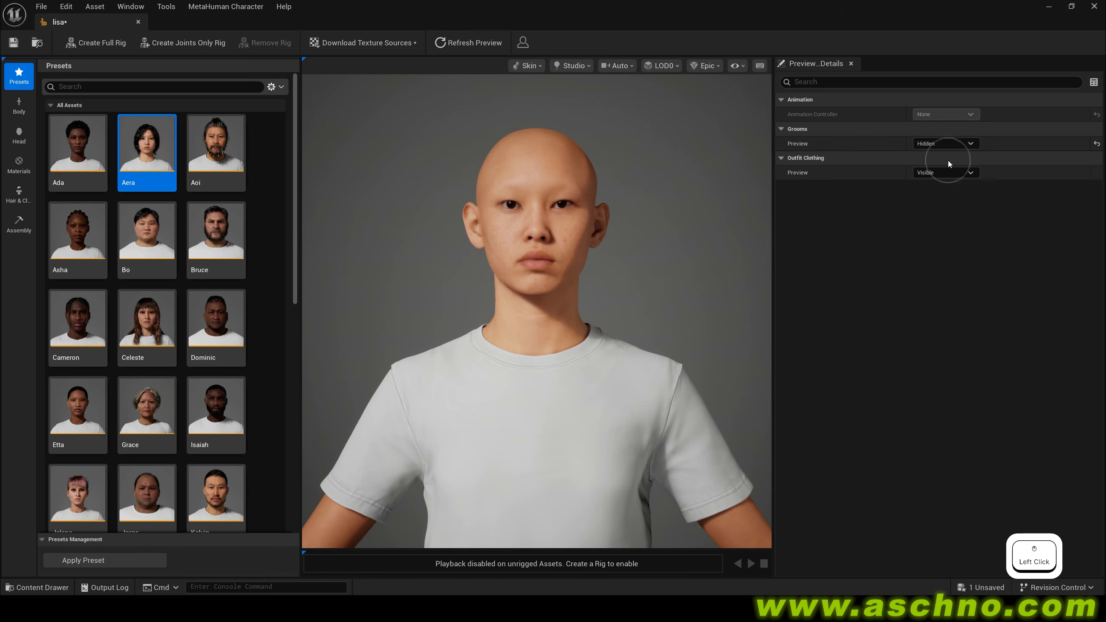
{"action": "left_click", "coordinate": [959, 173]}
{"action": "left_click", "coordinate": [950, 194]}
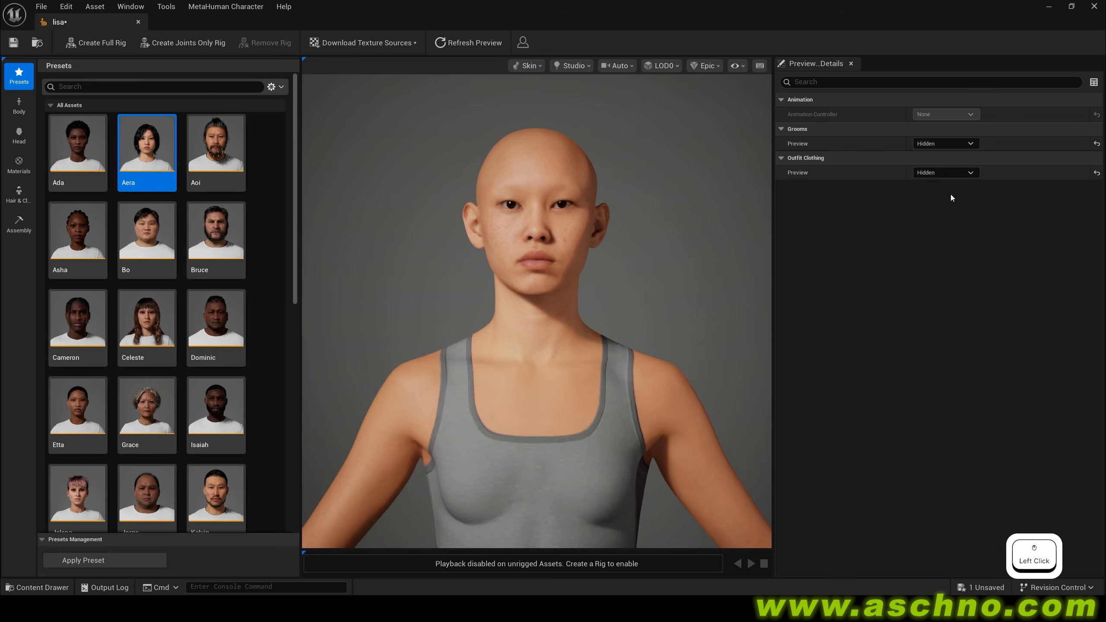
Load Aera, Celeste and Etta into the three blend preset slots for the head.
{"action": "left_click", "coordinate": [18, 138]}
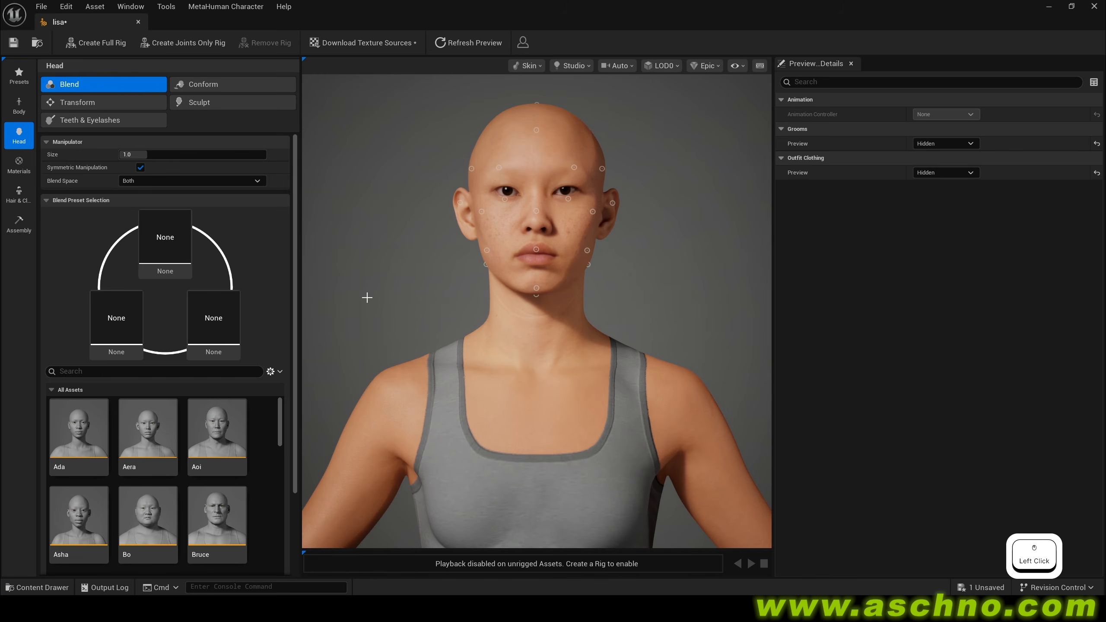
{"action": "scroll", "coordinate": [201, 488], "scroll_direction": "down", "scroll_amount": 3}
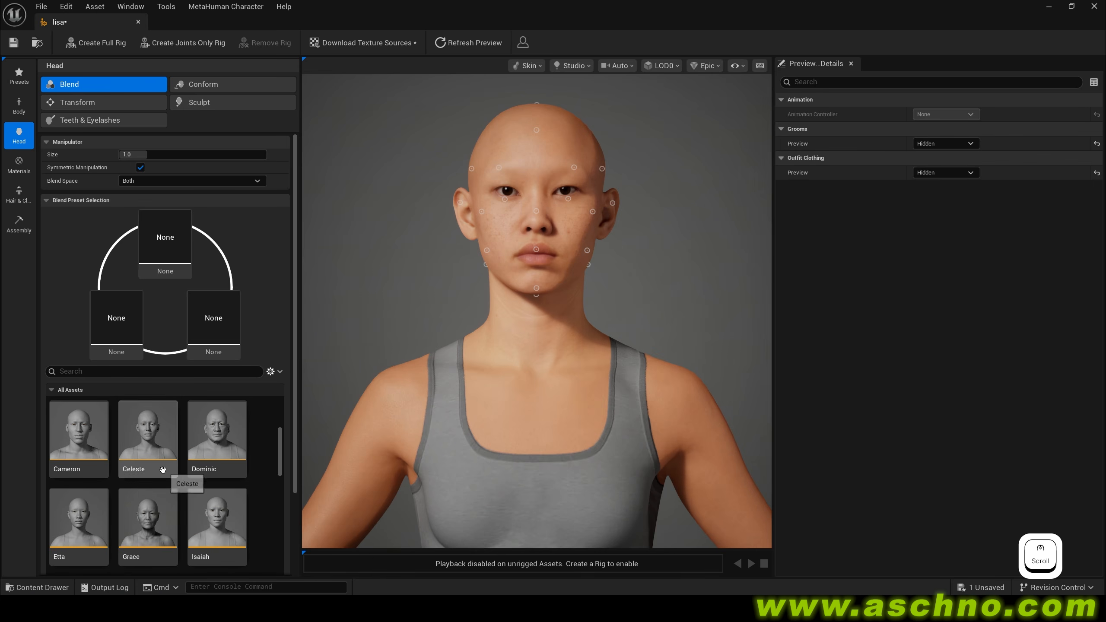
{"action": "scroll", "coordinate": [158, 466], "scroll_direction": "up", "scroll_amount": 4}
{"action": "scroll", "coordinate": [160, 472], "scroll_direction": "down", "scroll_amount": 3}
{"action": "left_click_drag", "start_coordinate": [144, 521], "coordinate": [217, 338]}
{"action": "scroll", "coordinate": [170, 505], "scroll_direction": "up", "scroll_amount": 2}
{"action": "scroll", "coordinate": [170, 505], "scroll_direction": "up", "scroll_amount": 2}
{"action": "left_click_drag", "start_coordinate": [153, 462], "coordinate": [173, 240]}
{"action": "scroll", "coordinate": [150, 500], "scroll_direction": "down", "scroll_amount": 6}
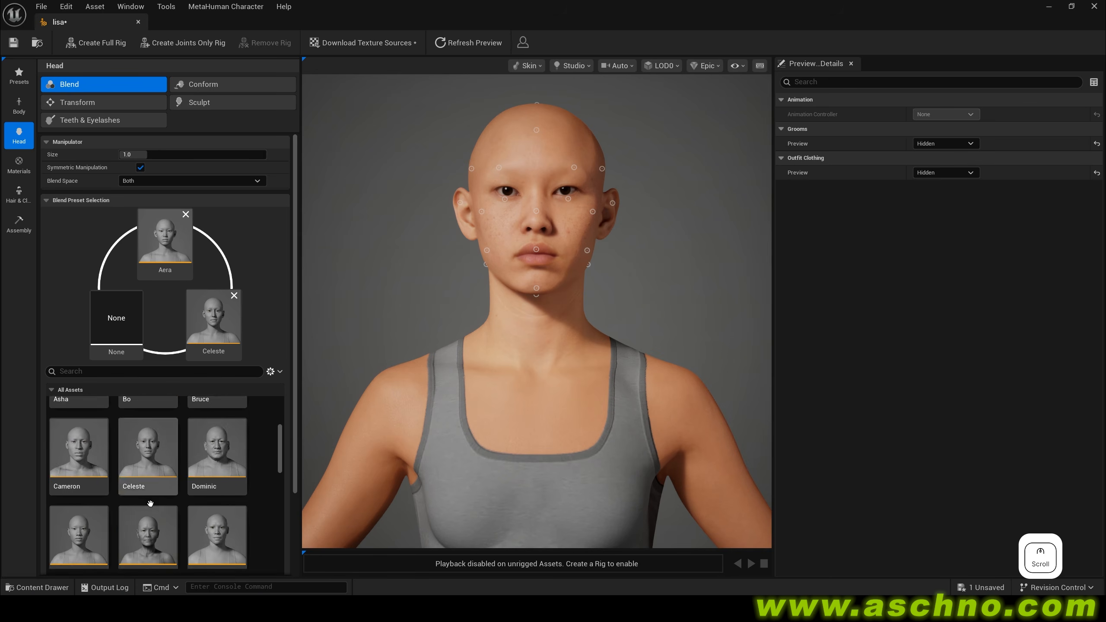
{"action": "left_click_drag", "start_coordinate": [90, 461], "coordinate": [130, 338]}
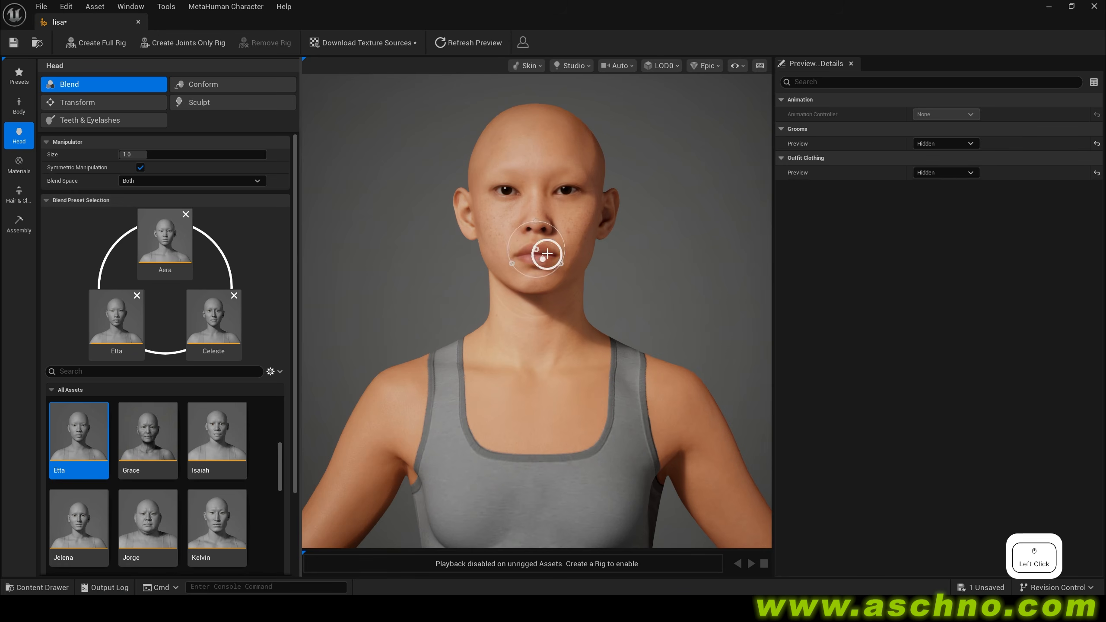
Adjust the face with the blend points on the head and switch head editing to Transform.
{"action": "scroll", "coordinate": [561, 222], "scroll_direction": "up", "scroll_amount": 4}
{"action": "scroll", "coordinate": [514, 238], "scroll_direction": "down", "scroll_amount": 5}
{"action": "left_click_drag", "start_coordinate": [511, 240], "coordinate": [533, 214]}
{"action": "scroll", "coordinate": [568, 238], "scroll_direction": "up", "scroll_amount": 6}
{"action": "scroll", "coordinate": [568, 238], "scroll_direction": "down", "scroll_amount": 6}
{"action": "scroll", "coordinate": [575, 252], "scroll_direction": "up", "scroll_amount": 3}
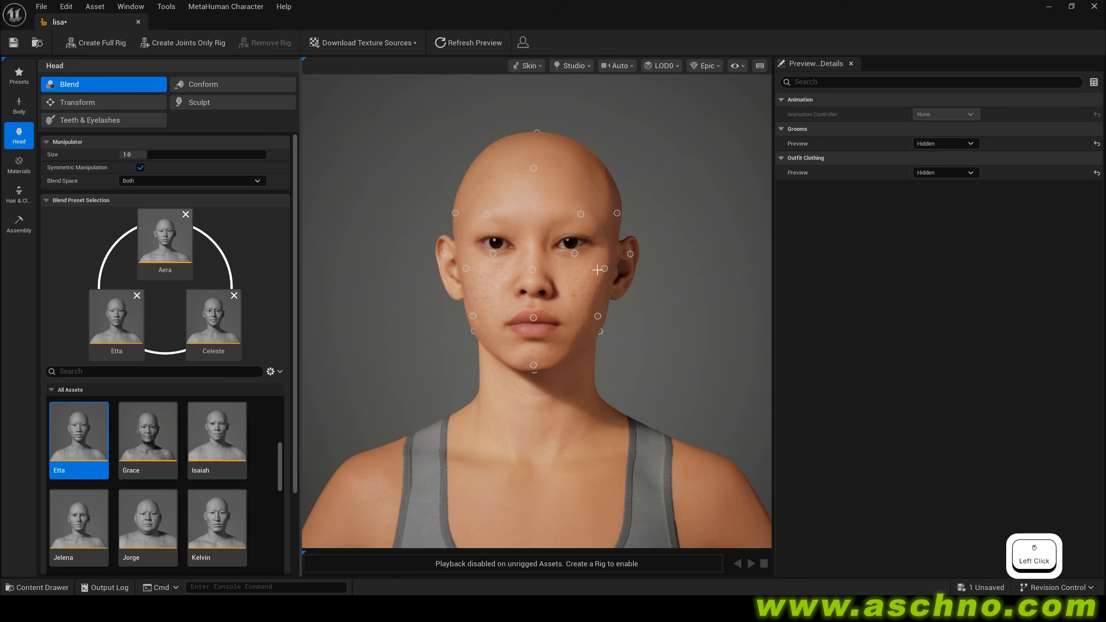
{"action": "left_click", "coordinate": [109, 103]}
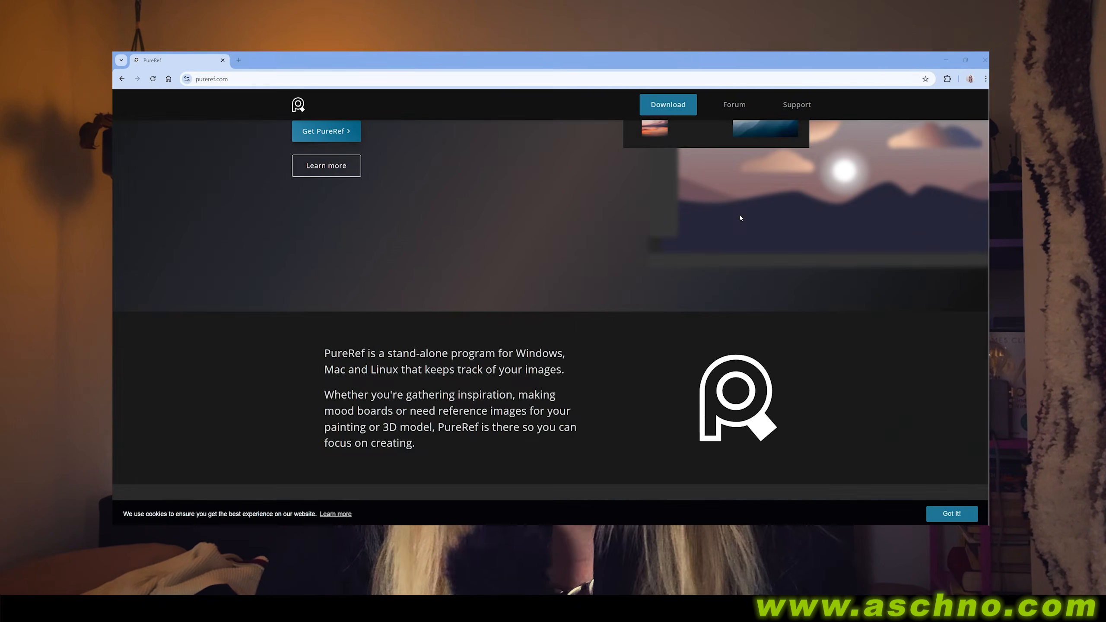
In the browser, go to PureRef's download page and set a custom amount of $0 for PureRef 2.1.0.
{"action": "scroll", "coordinate": [740, 218], "scroll_direction": "down", "scroll_amount": 10}
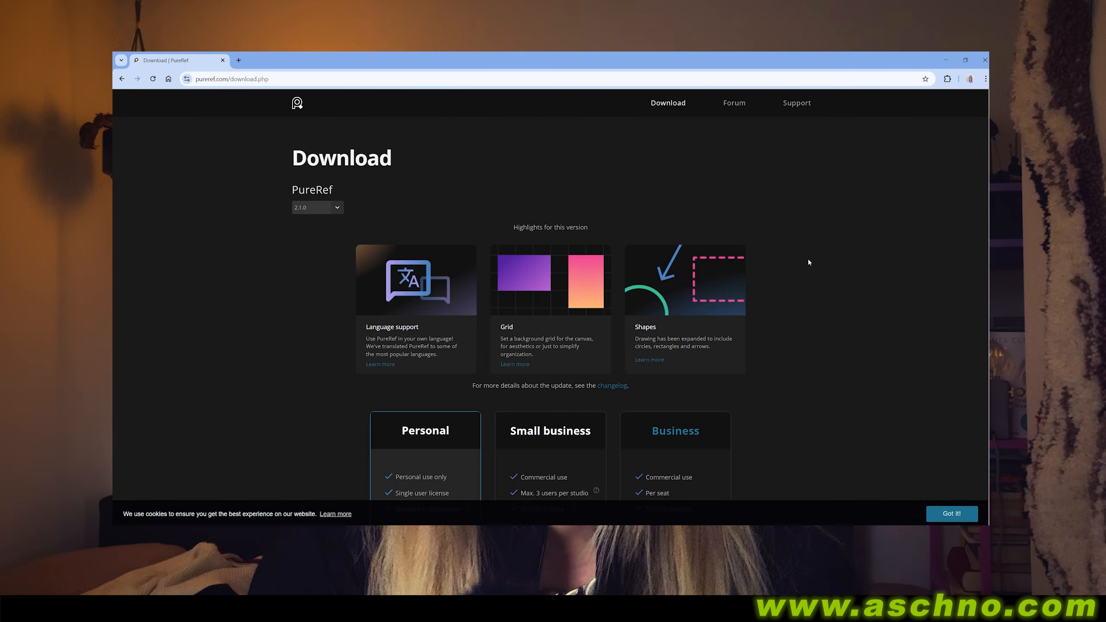
{"action": "scroll", "coordinate": [808, 260], "scroll_direction": "down", "scroll_amount": 10}
{"action": "left_click", "coordinate": [522, 297]}
{"action": "type", "text": "20"}
{"action": "key", "text": "BackSpace"}
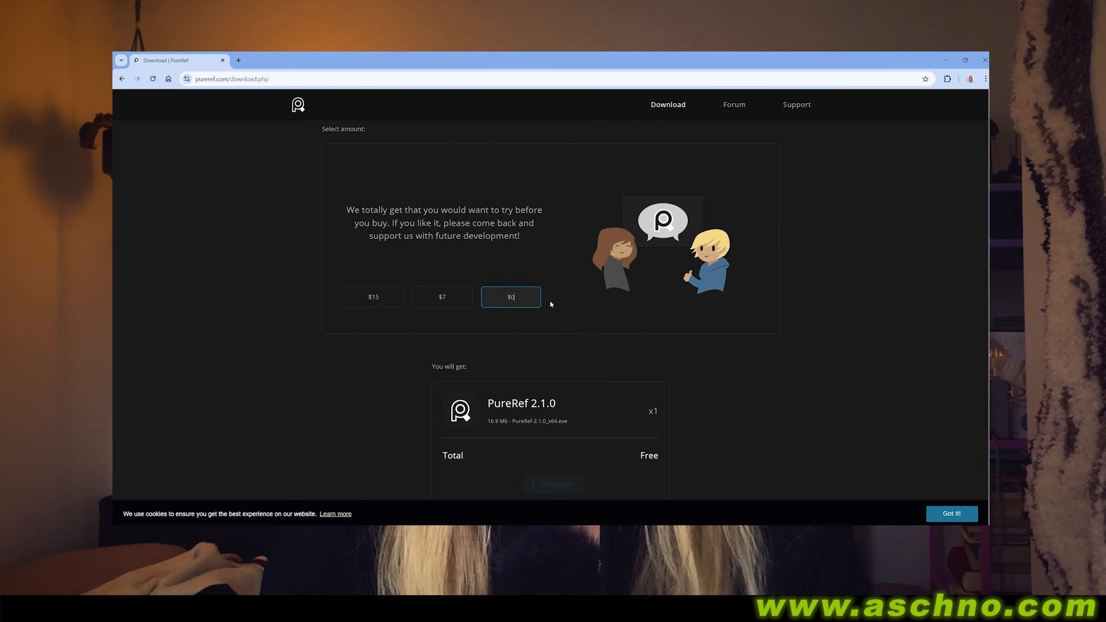
{"action": "scroll", "coordinate": [550, 303], "scroll_direction": "down", "scroll_amount": 3}
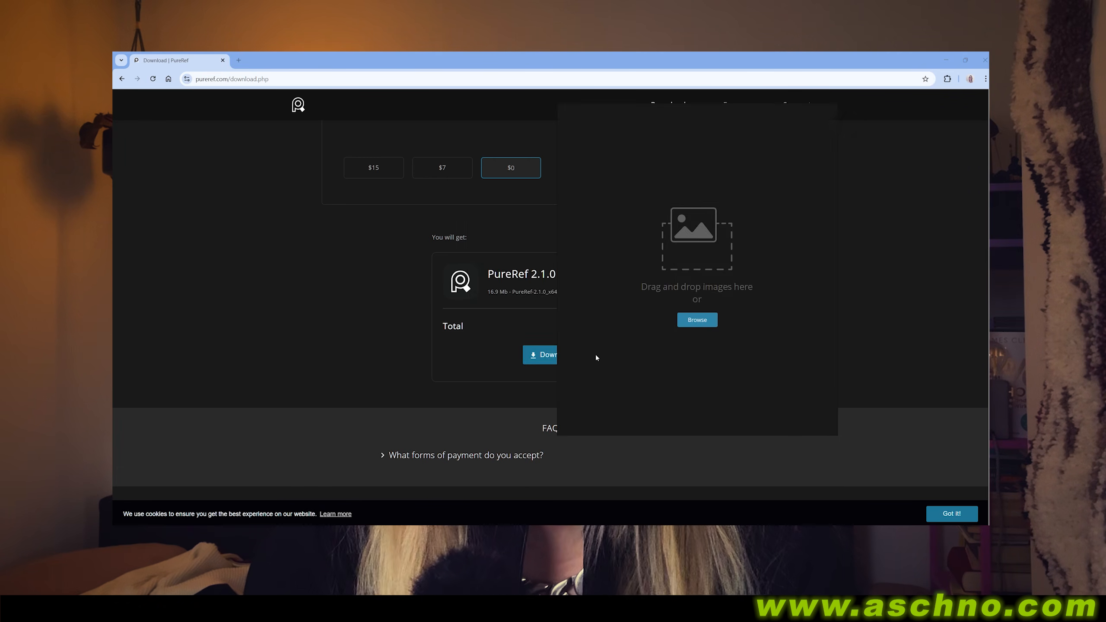
In PureRef, reposition the empty board and load the front-view portrait as a reference image.
{"action": "left_click_drag", "start_coordinate": [704, 112], "coordinate": [638, 119]}
{"action": "left_click", "coordinate": [630, 327]}
{"action": "left_click", "coordinate": [894, 188]}
{"action": "left_click", "coordinate": [859, 343]}
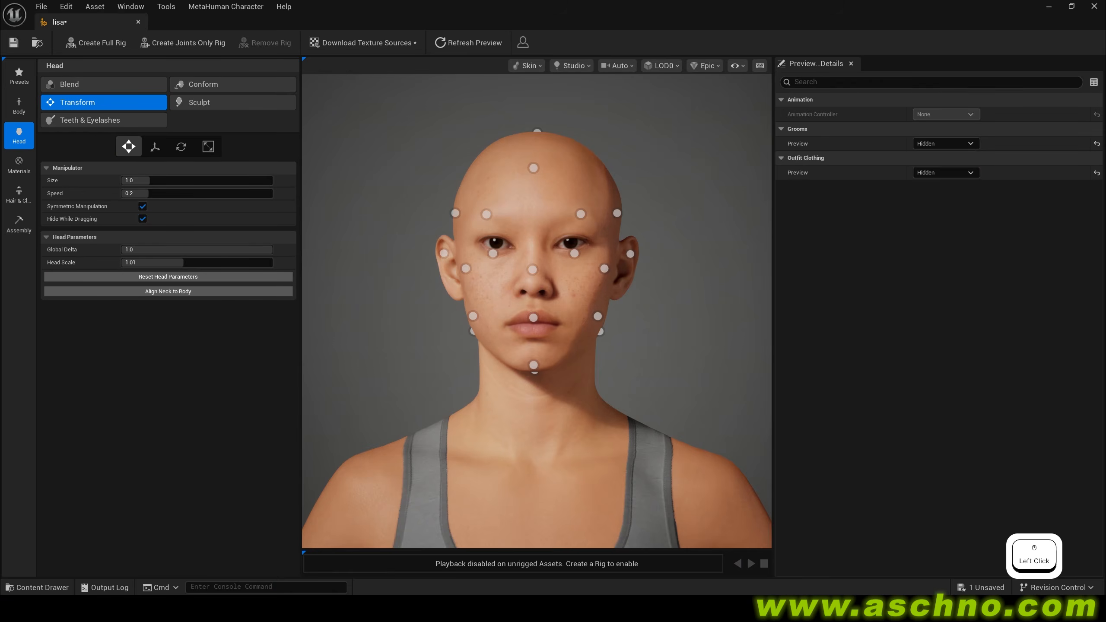
Keep the reference portrait always on top and place it over the character's head in the MetaHuman viewport.
{"action": "key", "text": "ctrl+shift+a"}
{"action": "left_click", "coordinate": [897, 151]}
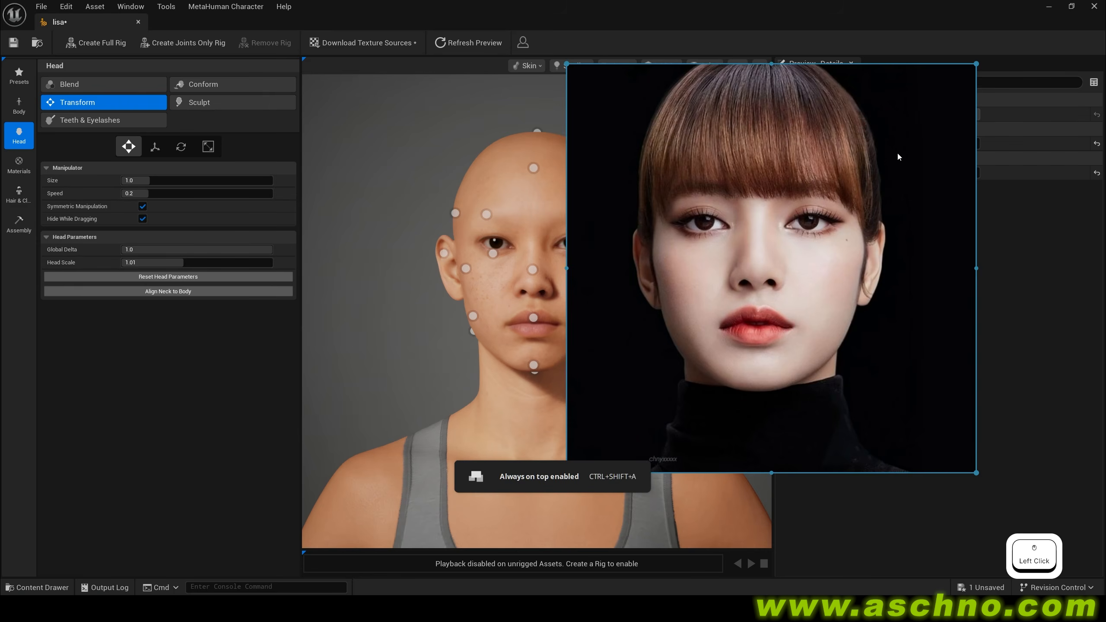
{"action": "left_click_drag", "start_coordinate": [876, 188], "coordinate": [655, 218]}
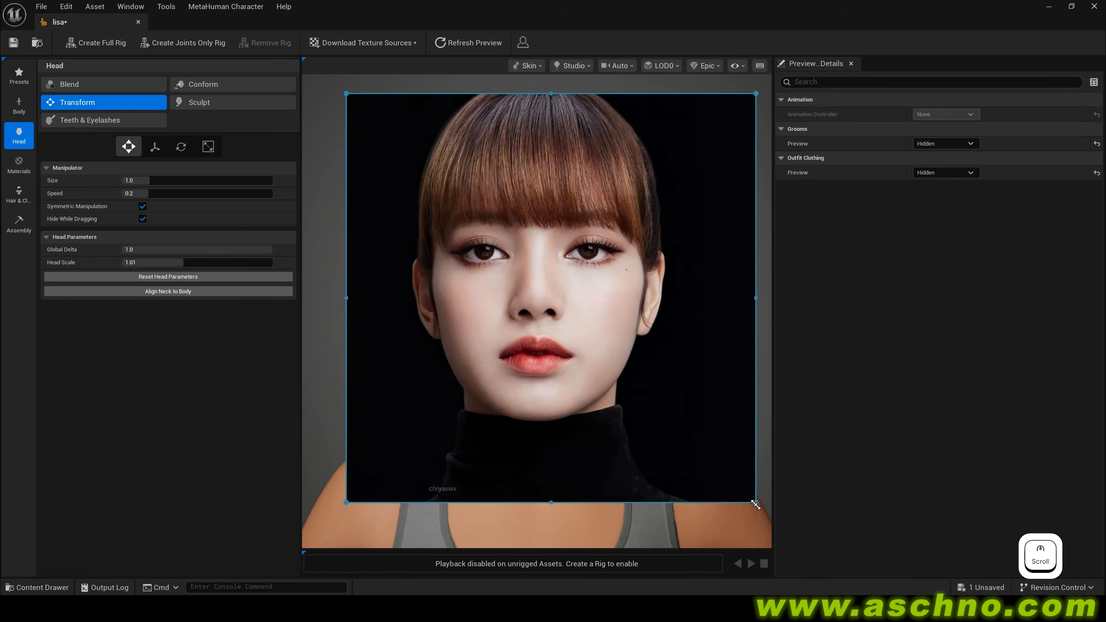
Shrink the reference portrait and align it semi-transparently over the character's face with Transparent to mouse enabled.
{"action": "left_click_drag", "start_coordinate": [756, 502], "coordinate": [725, 471]}
{"action": "left_click_drag", "start_coordinate": [590, 339], "coordinate": [539, 359]}
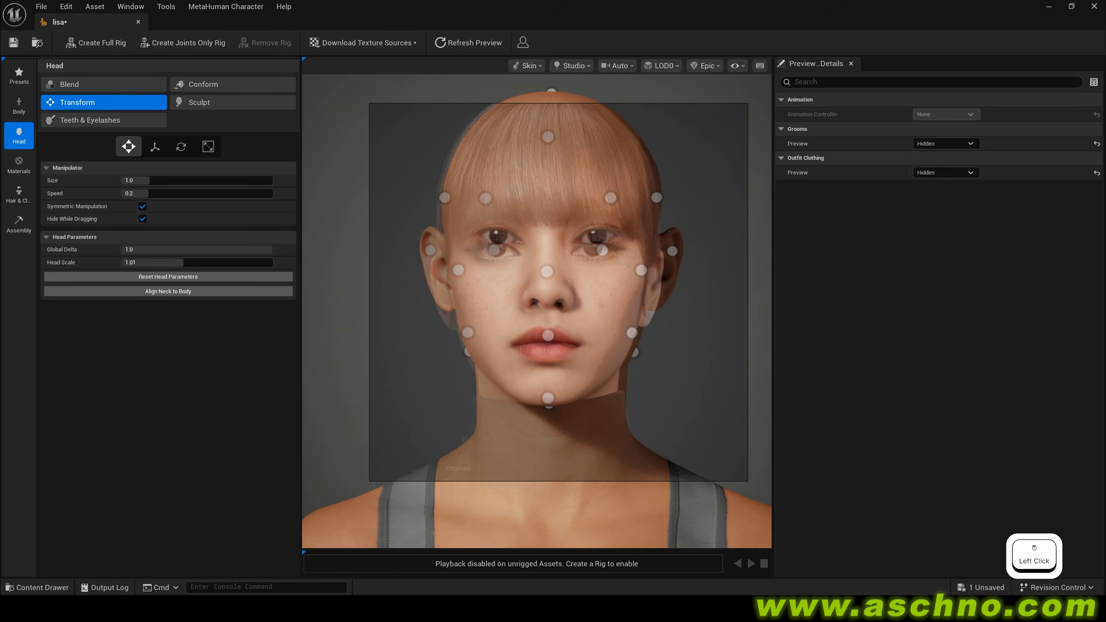
{"action": "key", "text": "ctrl+t"}
Move the head's transform points so the jaw, skull and ears follow the outline of the overlaid front-view reference.
{"action": "left_click_drag", "start_coordinate": [494, 262], "coordinate": [548, 286]}
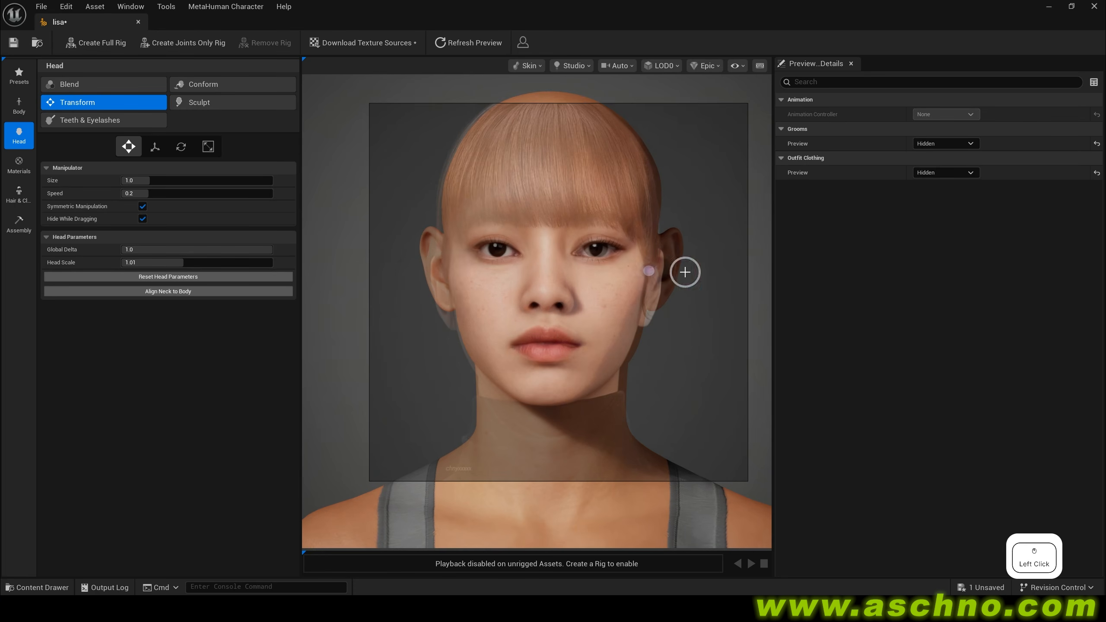
{"action": "left_click_drag", "start_coordinate": [630, 333], "coordinate": [565, 343]}
{"action": "left_click_drag", "start_coordinate": [672, 252], "coordinate": [665, 273]}
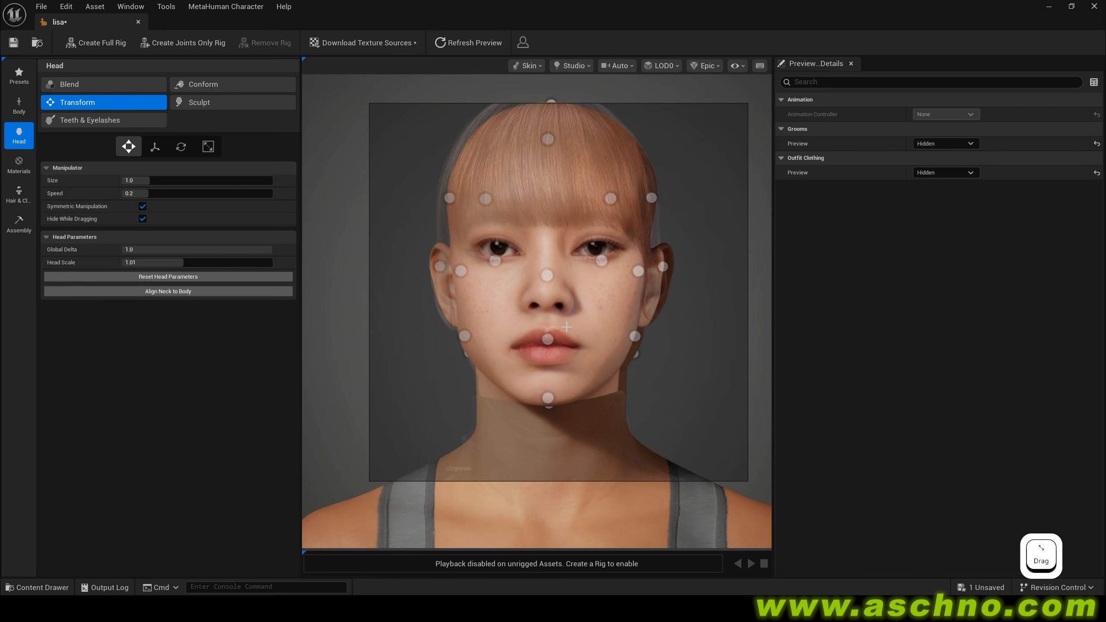
Switch head editing to Sculpt and make the overlaid reference portrait transparent to the mouse.
{"action": "left_click", "coordinate": [221, 105]}
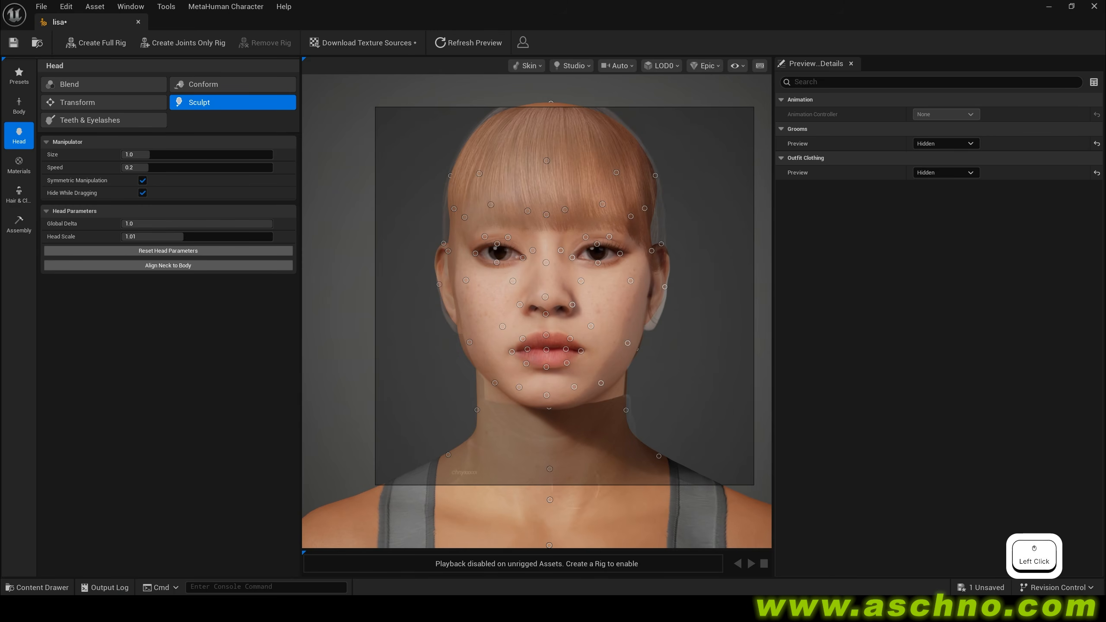
{"action": "left_click", "coordinate": [578, 485], "text": "ctrl+alt+shift"}
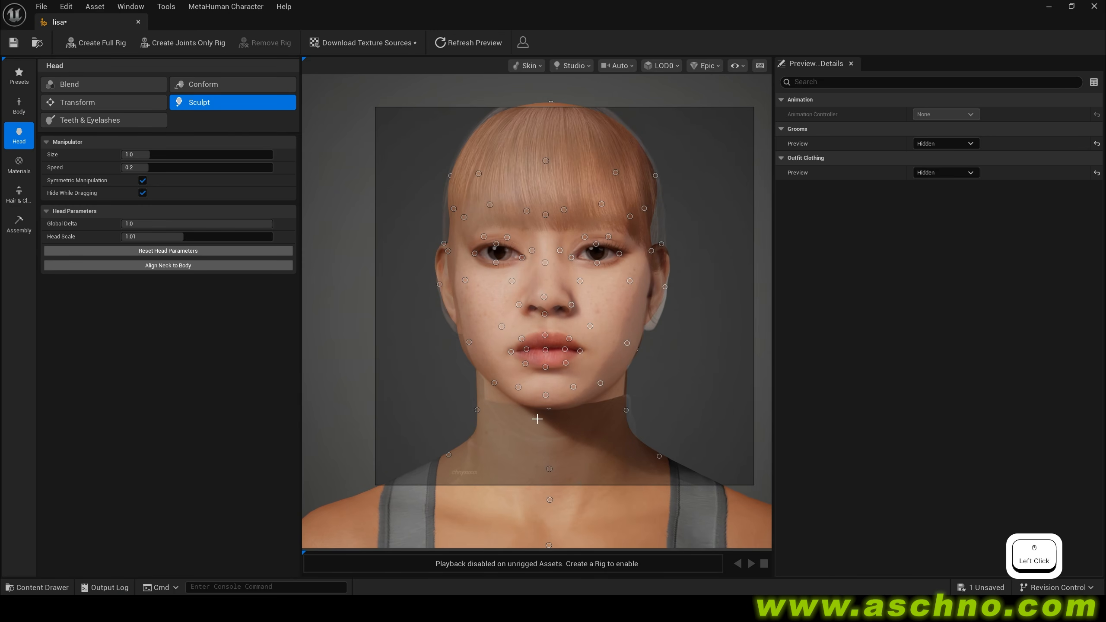
{"action": "key", "text": "ctrl+t"}
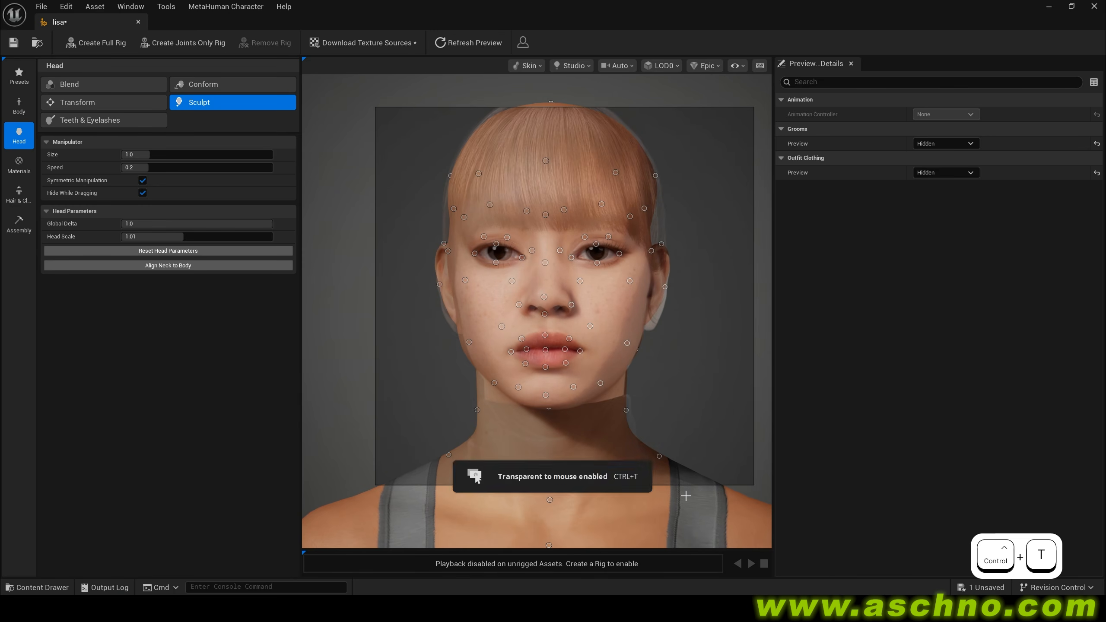
Align the side-view reference semi-transparently with the character's profile and refine the sculpted head shape against it.
{"action": "left_click_drag", "start_coordinate": [595, 517], "coordinate": [460, 383]}
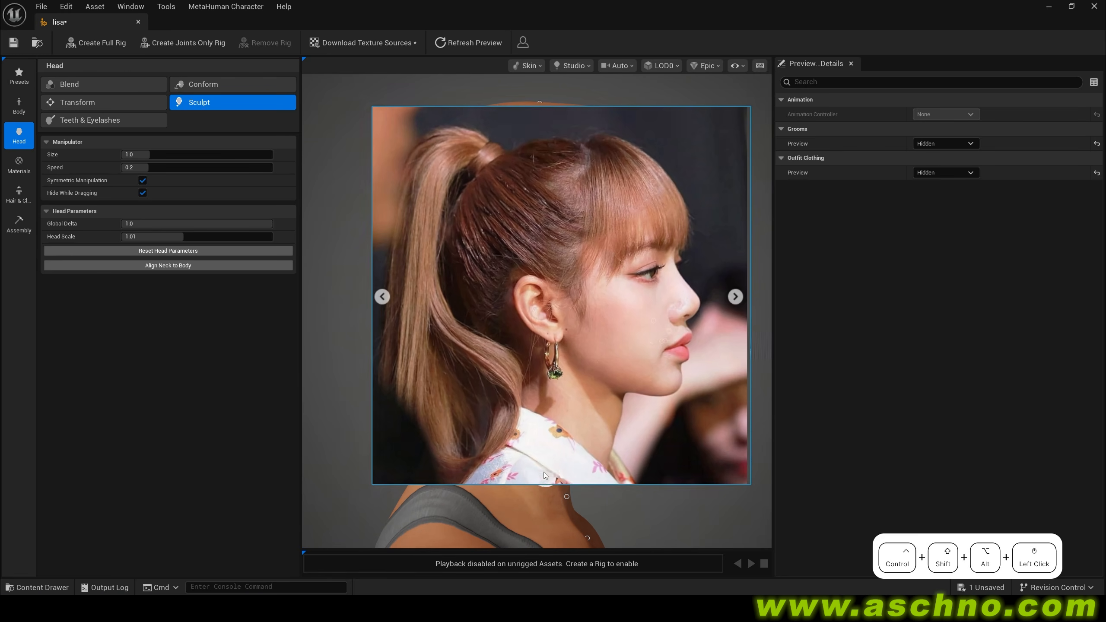
{"action": "left_click_drag", "start_coordinate": [552, 475], "coordinate": [609, 437], "text": "ctrl+alt+shift"}
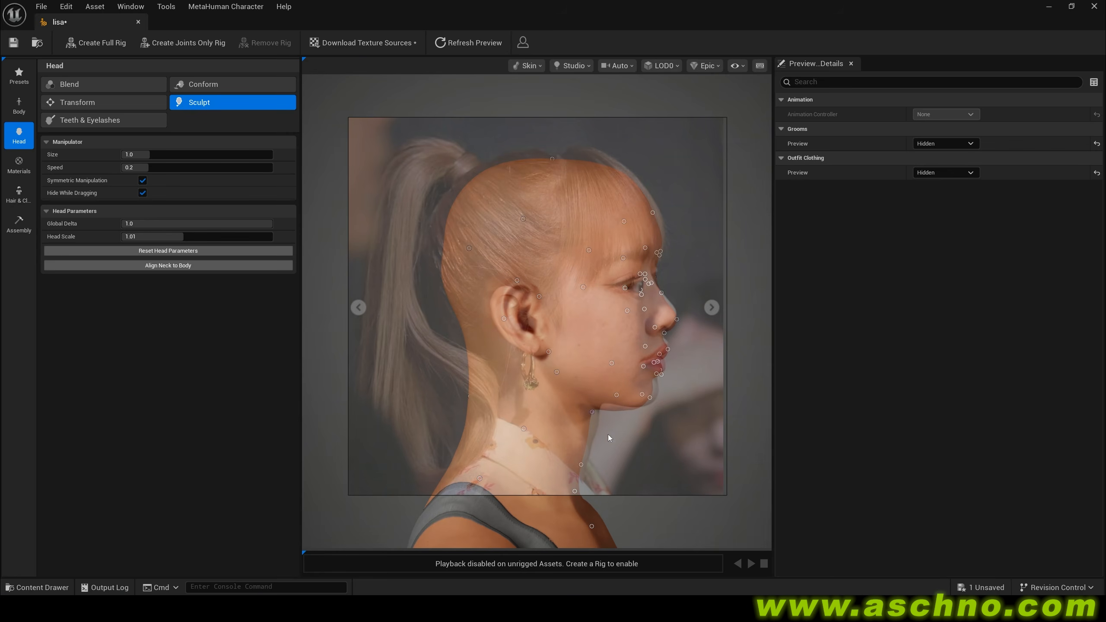
{"action": "left_click_drag", "start_coordinate": [621, 482], "coordinate": [619, 481]}
{"action": "left_click_drag", "start_coordinate": [649, 398], "coordinate": [719, 405]}
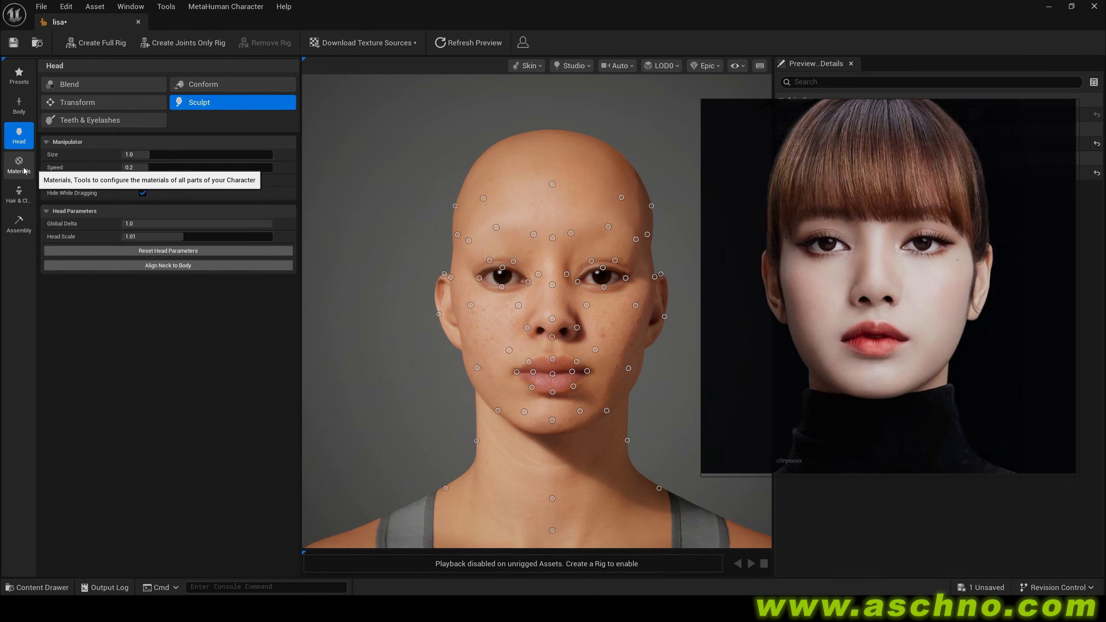
In the skin materials, pick a lighter pinkish skin tone and set the texture indices and freckle values to 0.
{"action": "left_click", "coordinate": [19, 168]}
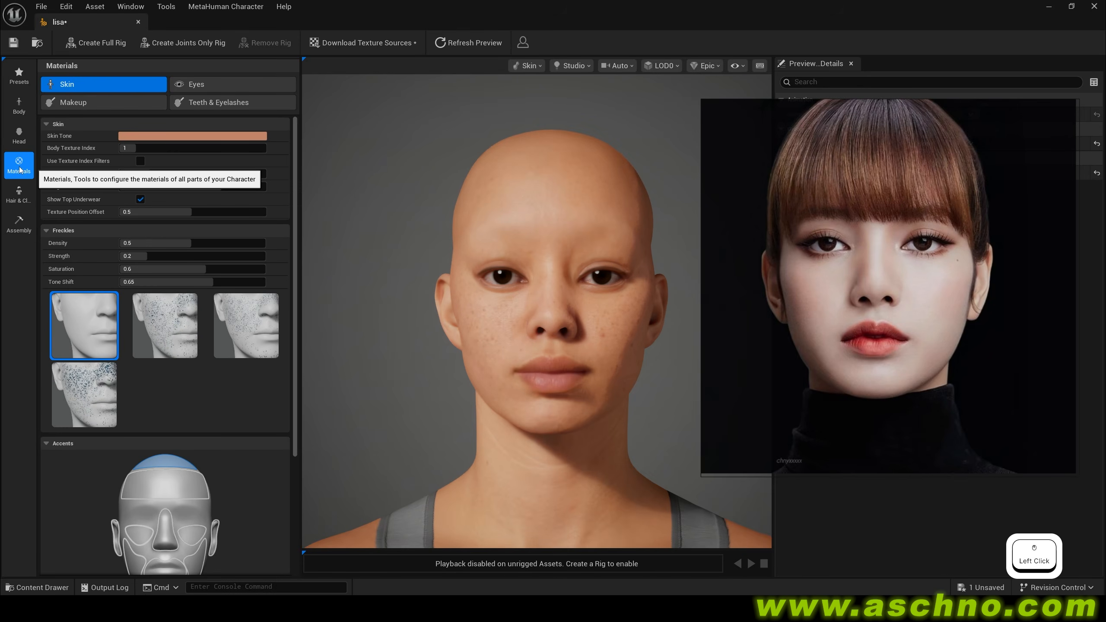
{"action": "left_click", "coordinate": [145, 136]}
{"action": "left_click", "coordinate": [158, 213]}
{"action": "left_click_drag", "start_coordinate": [171, 227], "coordinate": [184, 224]}
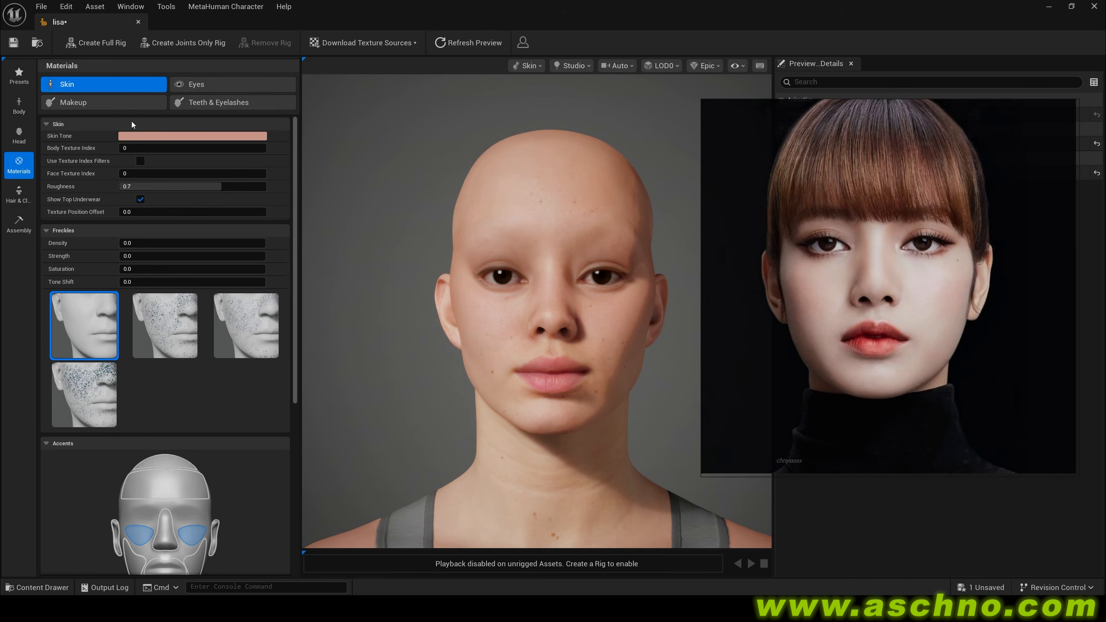
Set the makeup foundation to a pale pink matched to the reference's cheek, with intensity 0.32.
{"action": "left_click", "coordinate": [125, 104]}
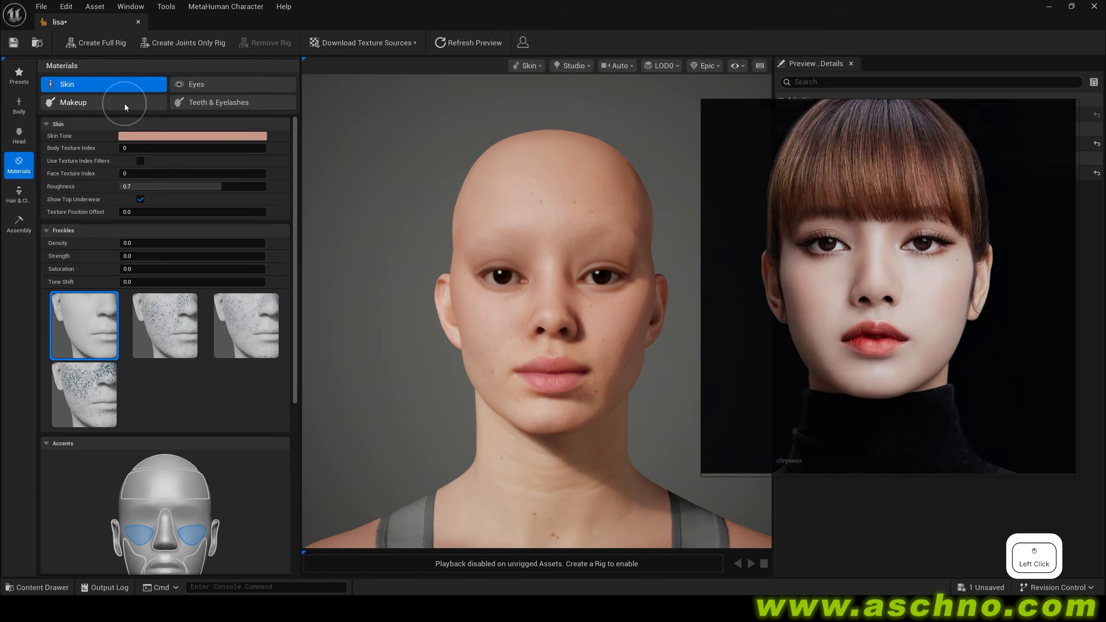
{"action": "left_click", "coordinate": [144, 149]}
{"action": "left_click", "coordinate": [251, 255]}
{"action": "left_click", "coordinate": [375, 187]}
{"action": "left_click", "coordinate": [405, 261]}
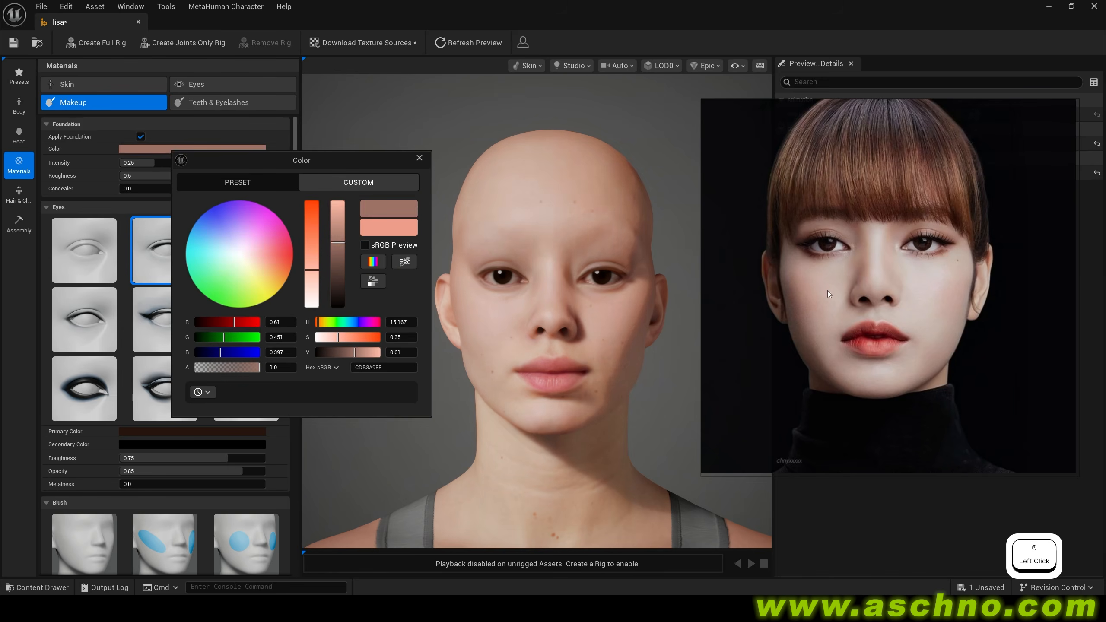
{"action": "left_click", "coordinate": [822, 293]}
{"action": "left_click", "coordinate": [252, 188]}
{"action": "left_click", "coordinate": [251, 255]}
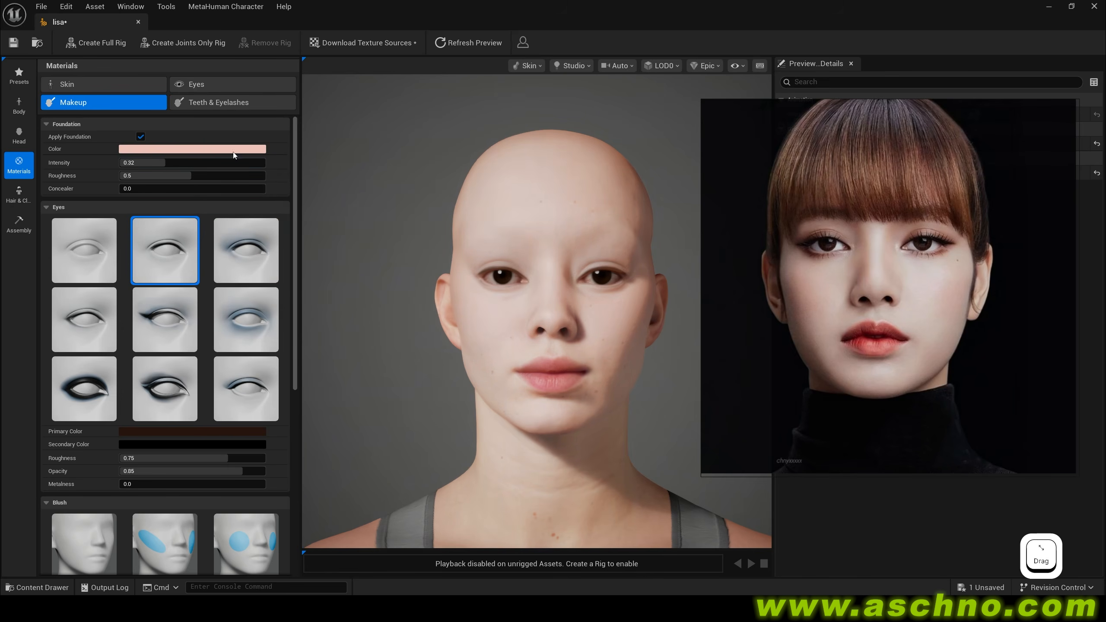
{"action": "left_click_drag", "start_coordinate": [126, 188], "coordinate": [163, 188]}
Apply the winged eyeliner makeup and sample its primary color from the reference's eye area.
{"action": "left_click", "coordinate": [176, 330]}
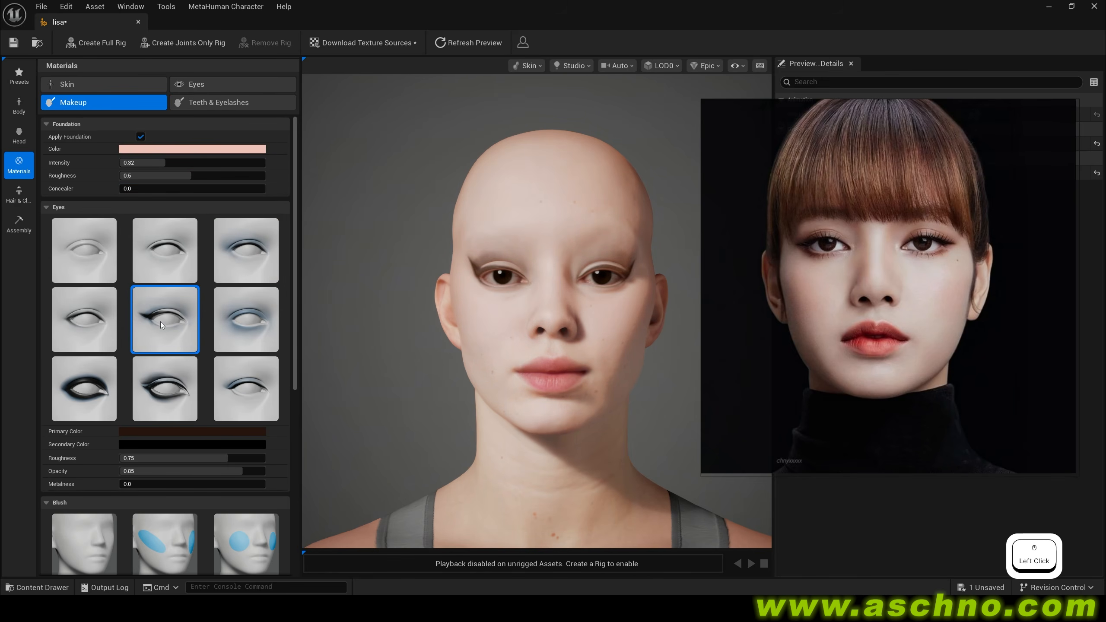
{"action": "scroll", "coordinate": [158, 432], "scroll_direction": "down", "scroll_amount": 1}
{"action": "left_click", "coordinate": [158, 415]}
{"action": "left_click", "coordinate": [390, 375]}
{"action": "left_click", "coordinate": [808, 239]}
{"action": "left_click", "coordinate": [319, 531]}
Set the eye makeup's secondary color to a dark reddish brown from the reference and its opacity to 0.68.
{"action": "left_click", "coordinate": [162, 427]}
{"action": "left_click", "coordinate": [391, 375]}
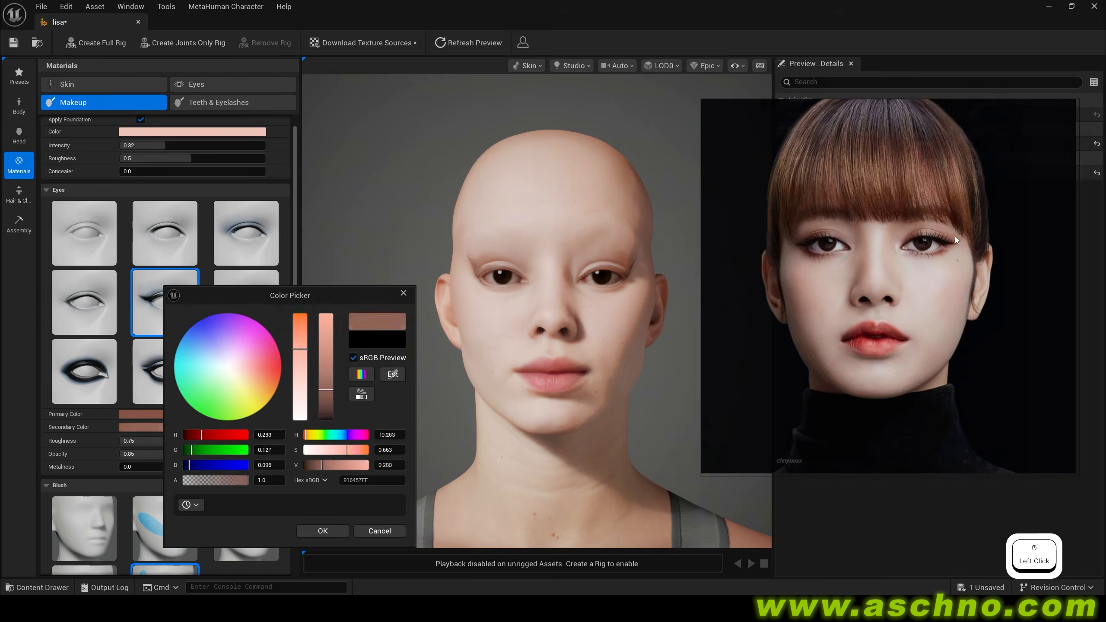
{"action": "left_click", "coordinate": [323, 531]}
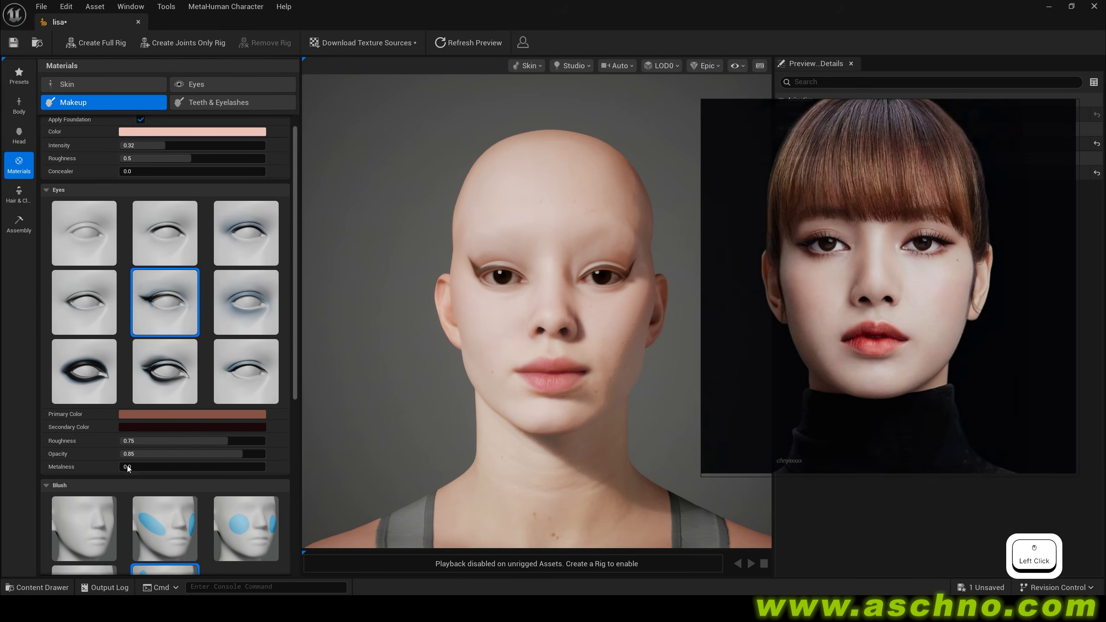
{"action": "scroll", "coordinate": [128, 467], "scroll_direction": "down", "scroll_amount": 1}
{"action": "left_click_drag", "start_coordinate": [263, 437], "coordinate": [244, 437]}
Change the blush color to a muted pinkish brown.
{"action": "scroll", "coordinate": [239, 497], "scroll_direction": "down", "scroll_amount": 9}
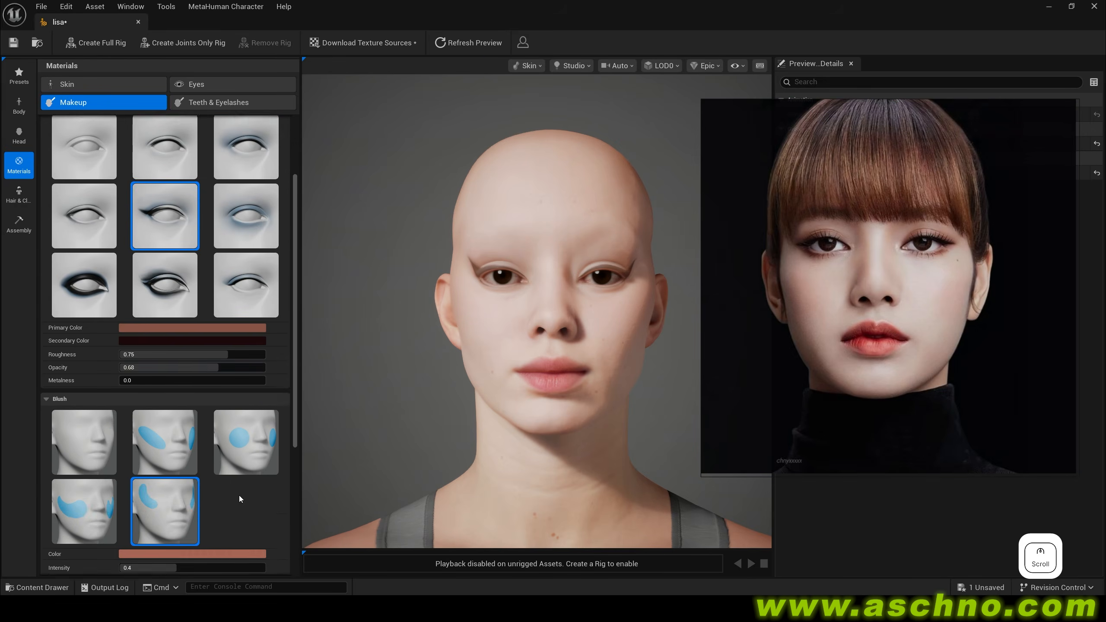
{"action": "left_click", "coordinate": [203, 467]}
{"action": "left_click", "coordinate": [363, 531]}
Apply the first lipstick style with a color sampled from the reference's lips and an opacity of 0.26.
{"action": "scroll", "coordinate": [166, 436], "scroll_direction": "down", "scroll_amount": 3}
{"action": "left_click", "coordinate": [164, 413]}
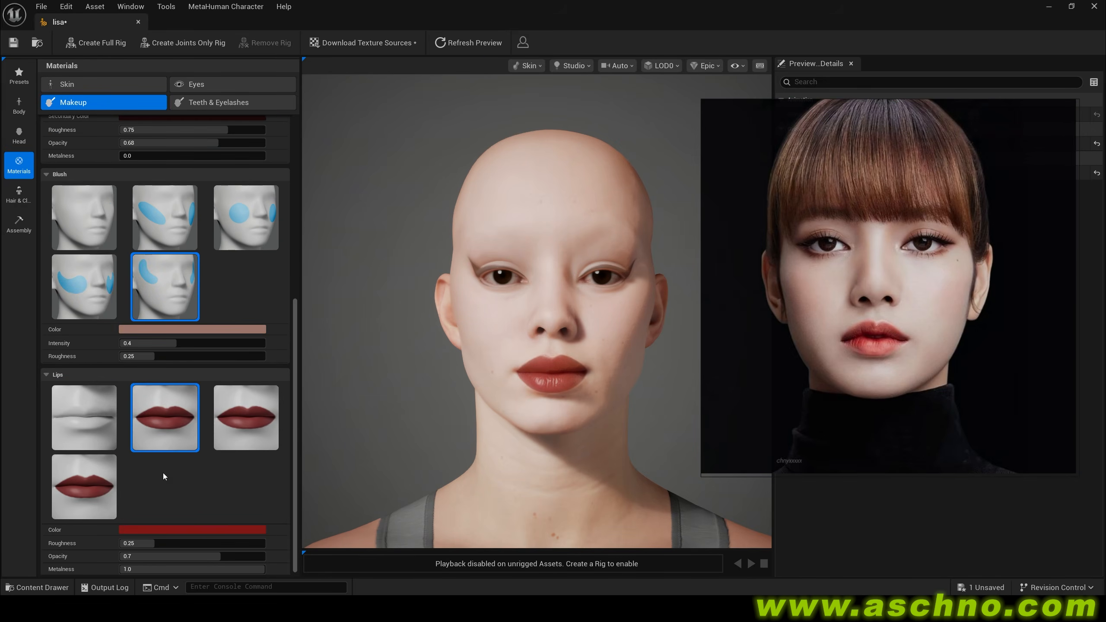
{"action": "left_click", "coordinate": [140, 525]}
{"action": "left_click", "coordinate": [376, 374]}
{"action": "left_click", "coordinate": [866, 346]}
{"action": "left_click", "coordinate": [306, 530]}
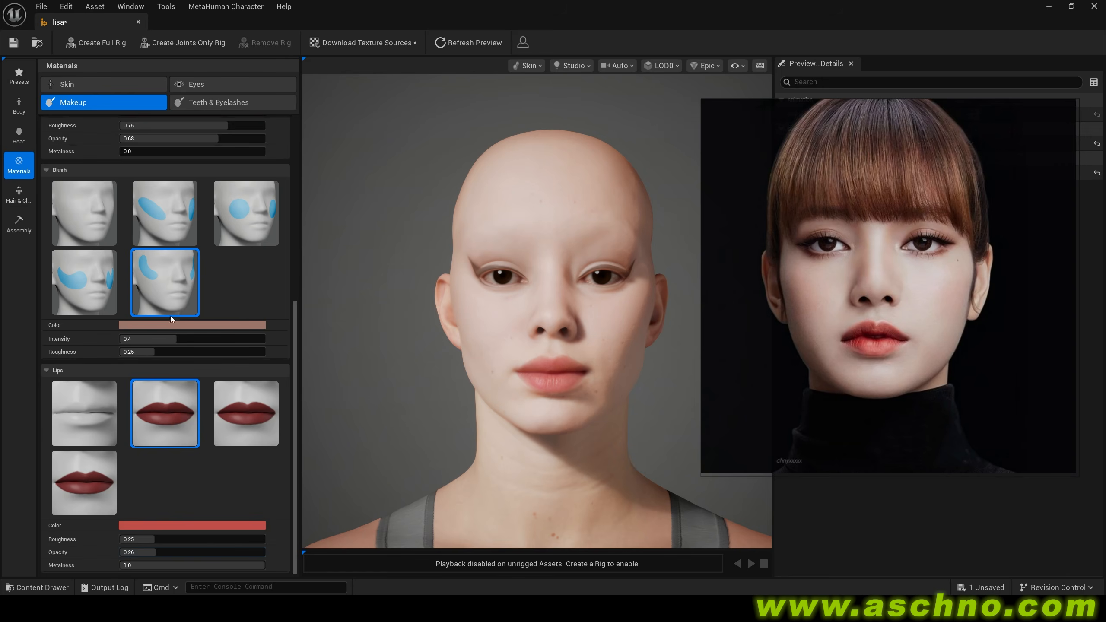
Lighten the secondary color of the eye makeup slightly.
{"action": "scroll", "coordinate": [172, 319], "scroll_direction": "up", "scroll_amount": 3}
{"action": "left_click", "coordinate": [203, 233]}
{"action": "left_click_drag", "start_coordinate": [372, 344], "coordinate": [372, 355]}
Move the reference portrait clear of the preview settings and set the Grooms preview to Visible.
{"action": "scroll", "coordinate": [186, 385], "scroll_direction": "up", "scroll_amount": 5}
{"action": "left_click_drag", "start_coordinate": [977, 111], "coordinate": [983, 197]}
{"action": "left_click", "coordinate": [942, 145]}
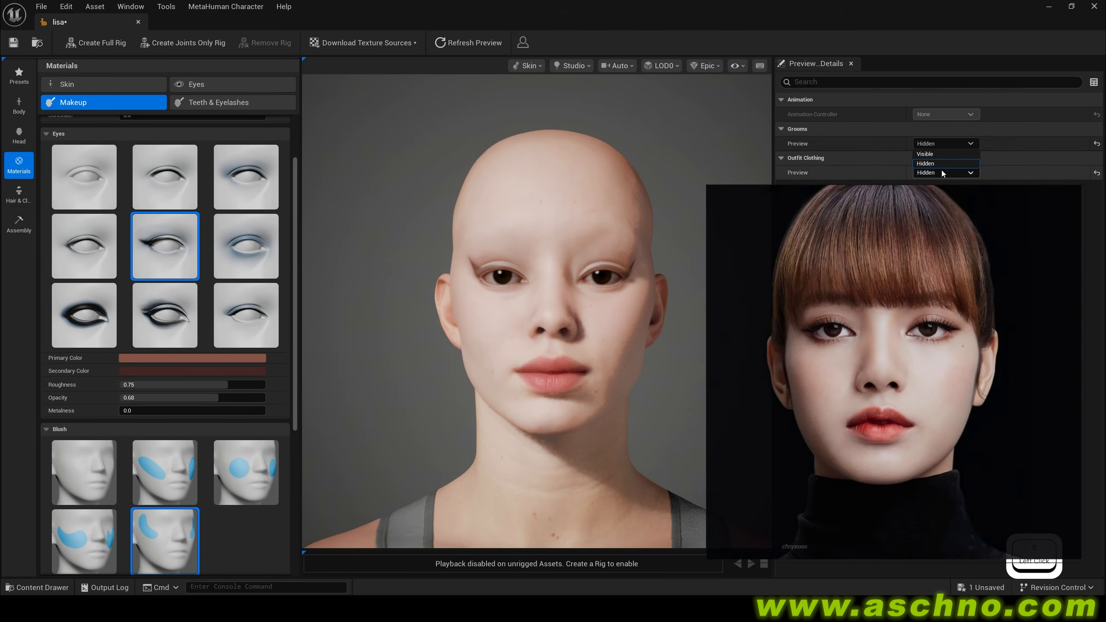
{"action": "left_click", "coordinate": [941, 170]}
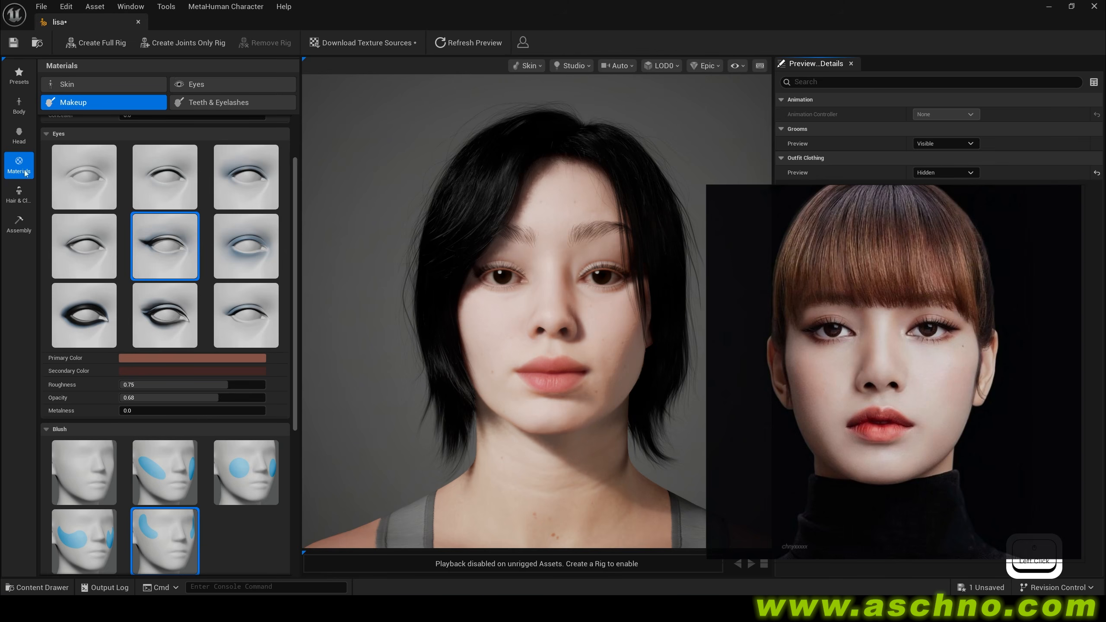
Give the character the Long Straight Bangs hair groom.
{"action": "left_click", "coordinate": [19, 194]}
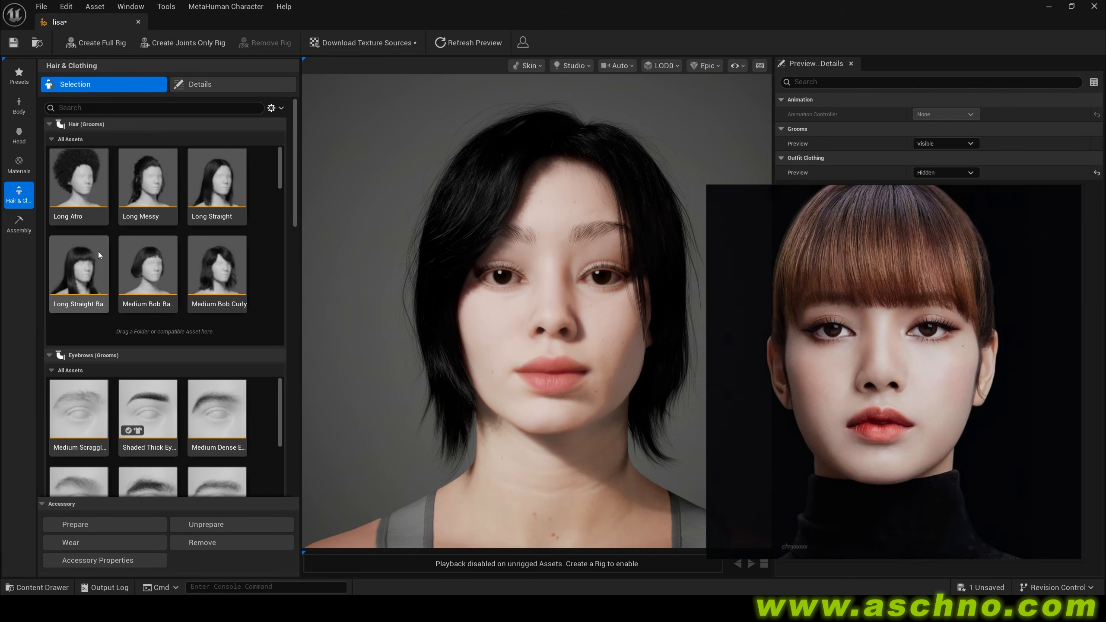
{"action": "left_click", "coordinate": [90, 297]}
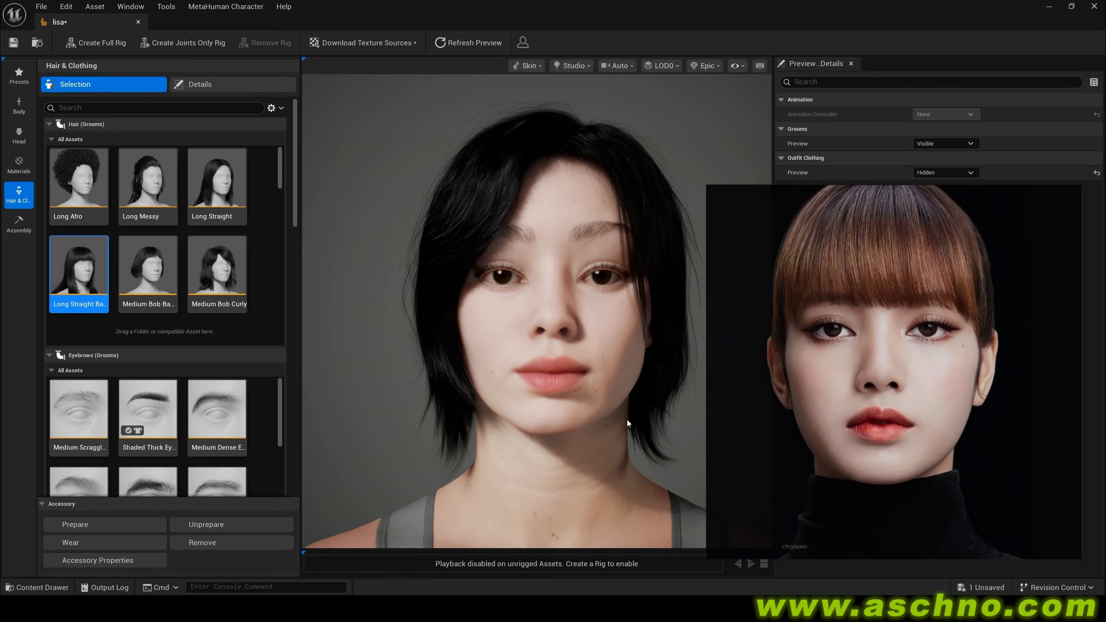
Apply the Medium Thin Eyebrows and the Long Thick Curl eyelashes to the character.
{"action": "scroll", "coordinate": [161, 392], "scroll_direction": "down", "scroll_amount": 5}
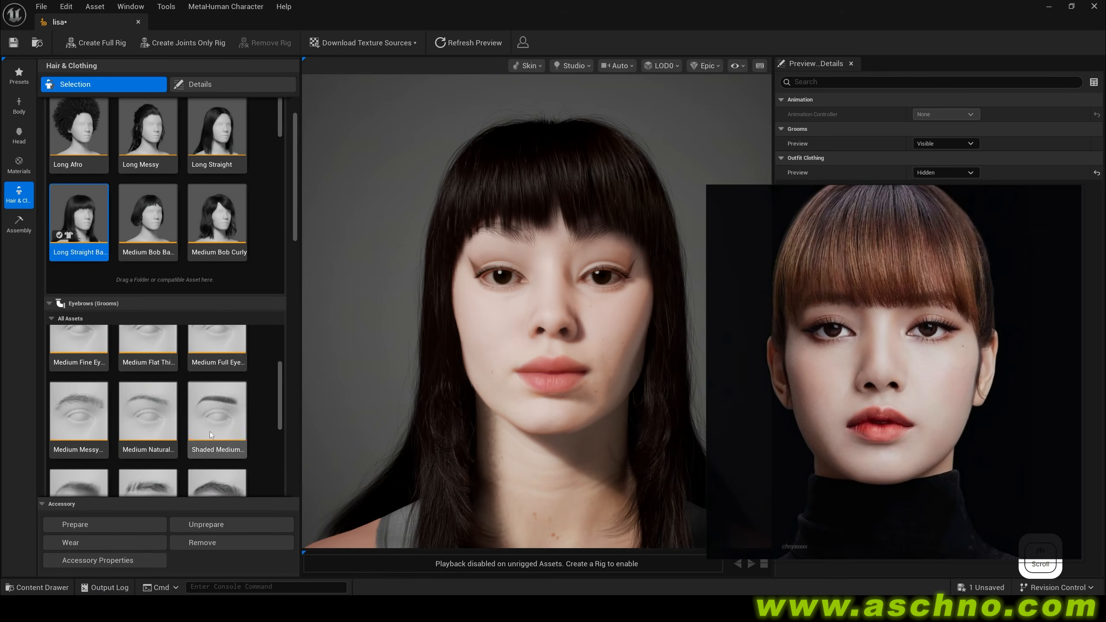
{"action": "left_click", "coordinate": [159, 386]}
{"action": "scroll", "coordinate": [160, 386], "scroll_direction": "down", "scroll_amount": 2}
{"action": "left_click", "coordinate": [156, 368]}
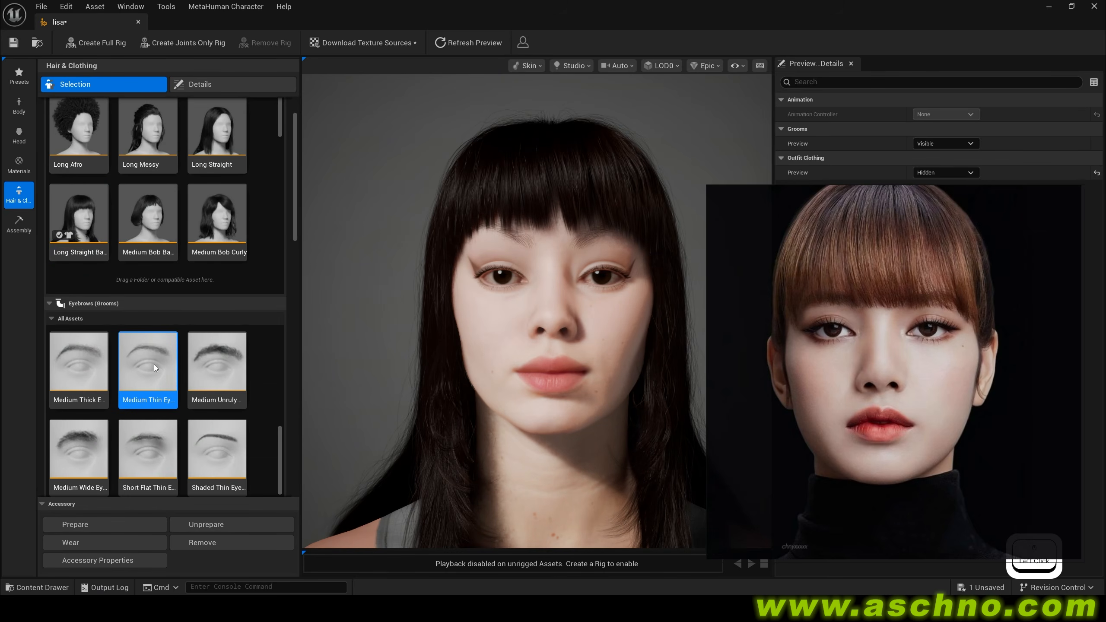
{"action": "scroll", "coordinate": [208, 432], "scroll_direction": "down", "scroll_amount": 7}
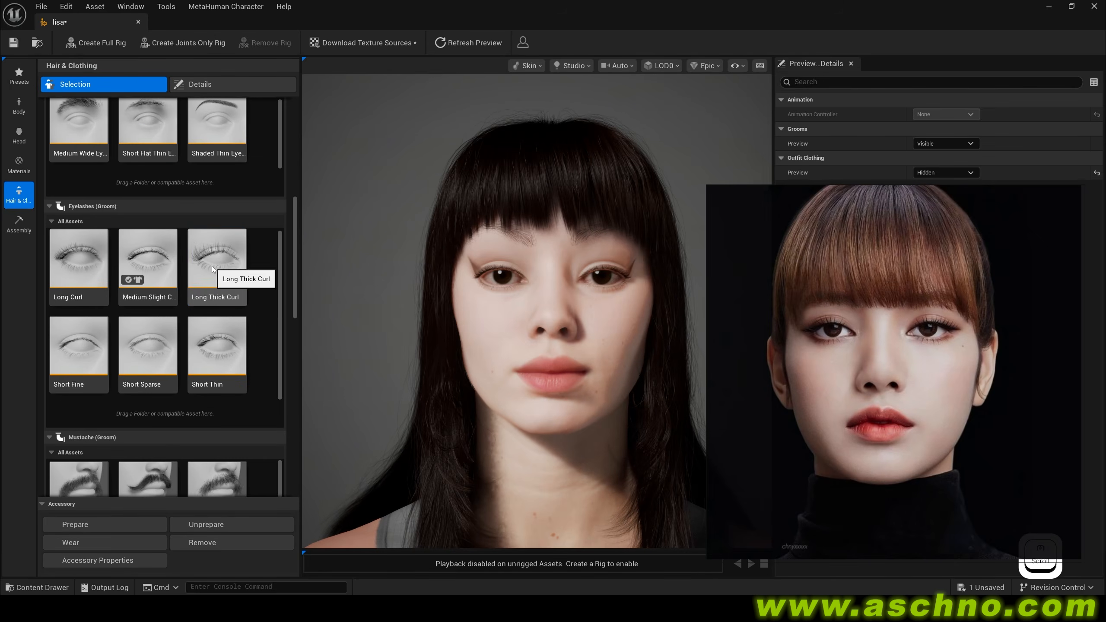
{"action": "scroll", "coordinate": [230, 281], "scroll_direction": "down", "scroll_amount": 4}
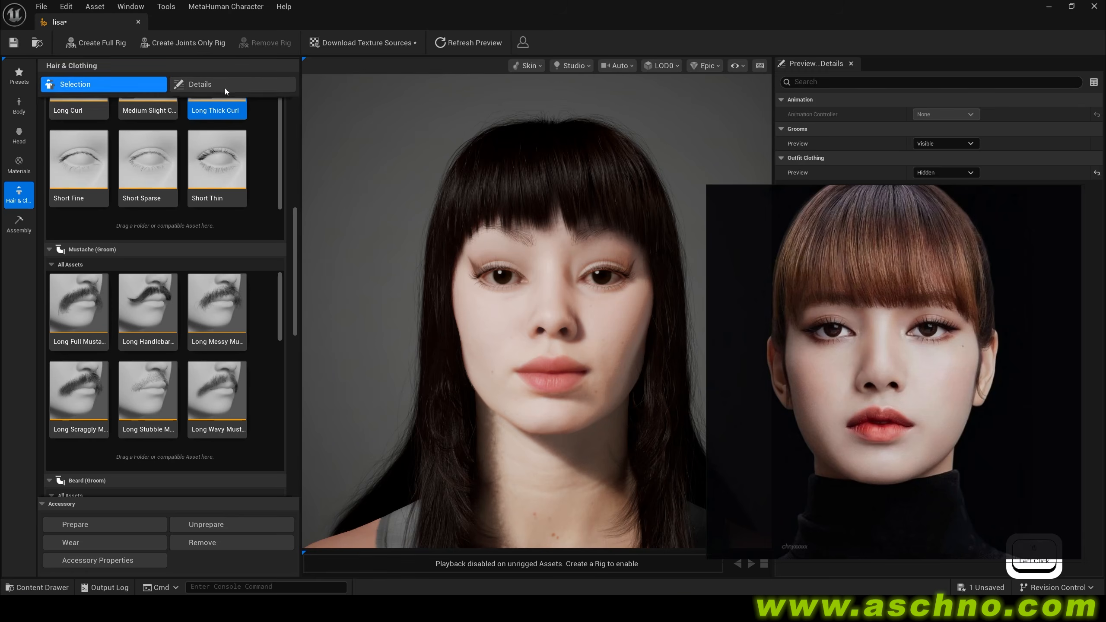
In the groom details, change the Long Straight Bangs hair color to a golden brown.
{"action": "left_click", "coordinate": [224, 88]}
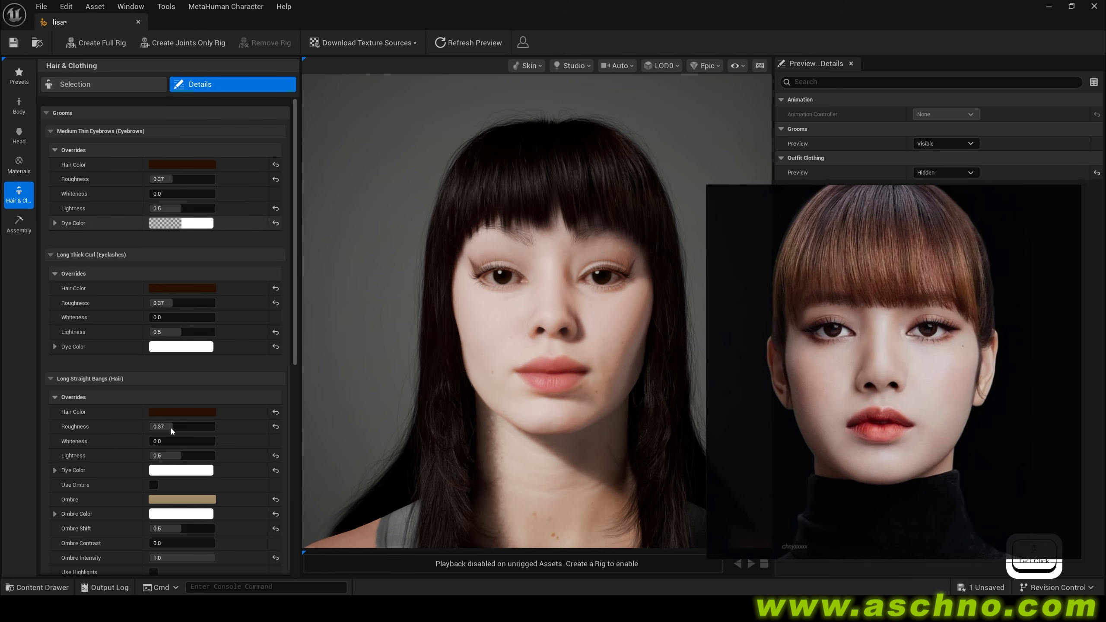
{"action": "scroll", "coordinate": [191, 390], "scroll_direction": "down", "scroll_amount": 3}
{"action": "scroll", "coordinate": [191, 389], "scroll_direction": "down", "scroll_amount": 2}
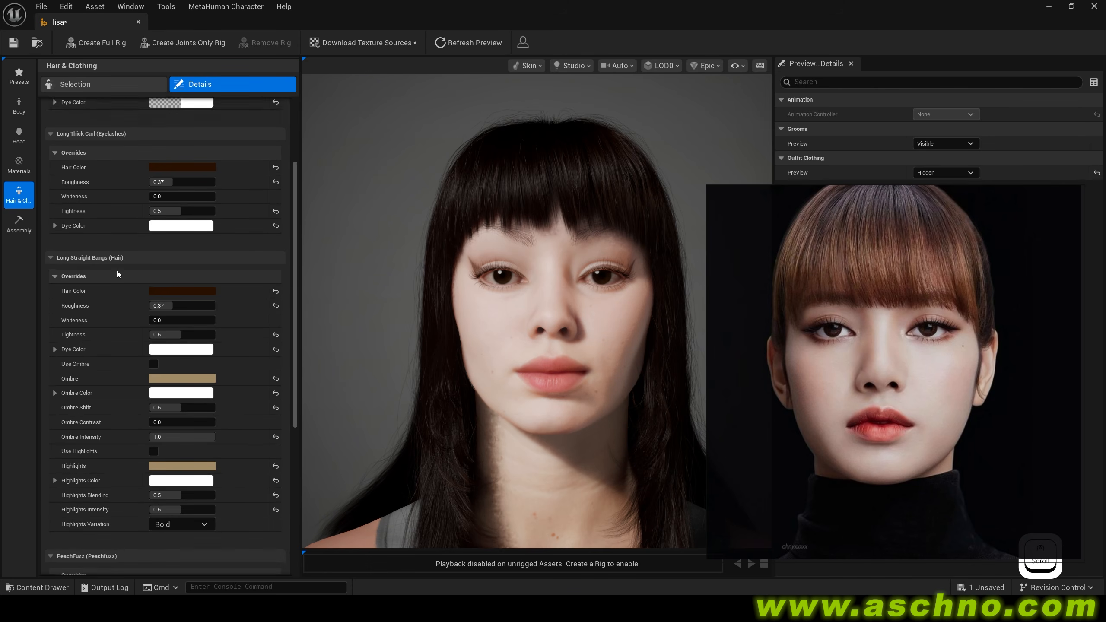
{"action": "left_click", "coordinate": [178, 256]}
{"action": "left_click_drag", "start_coordinate": [272, 303], "coordinate": [296, 309]}
{"action": "left_click", "coordinate": [143, 314]}
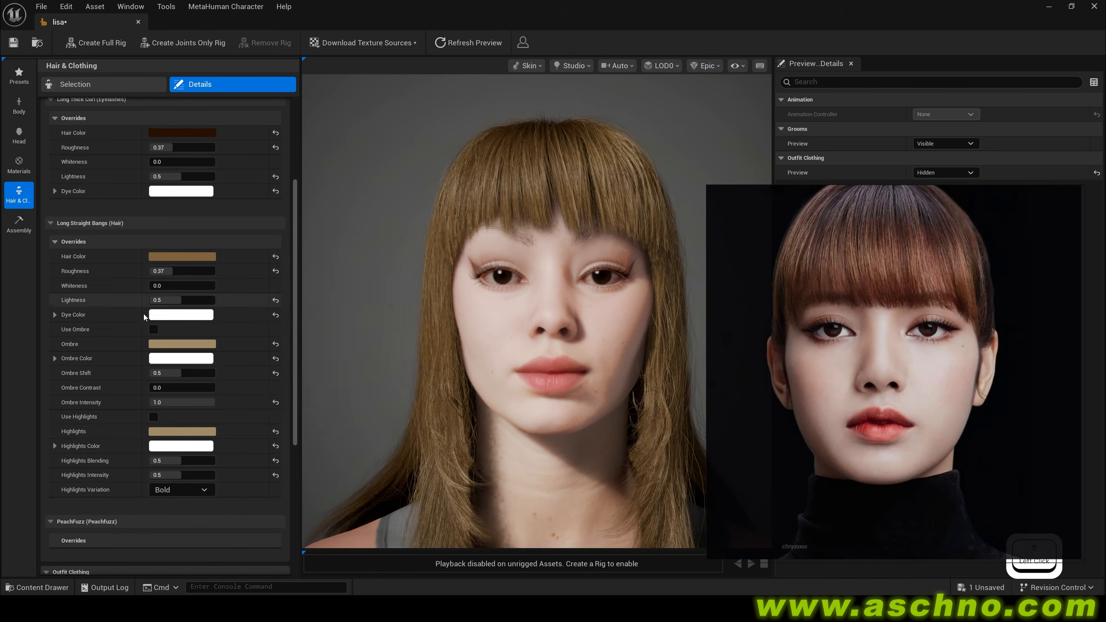
Set the hair's dye color to a dark reddish brown sampled from the top of the reference's hair.
{"action": "left_click", "coordinate": [169, 315]}
{"action": "left_click", "coordinate": [400, 376]}
{"action": "left_click", "coordinate": [883, 208]}
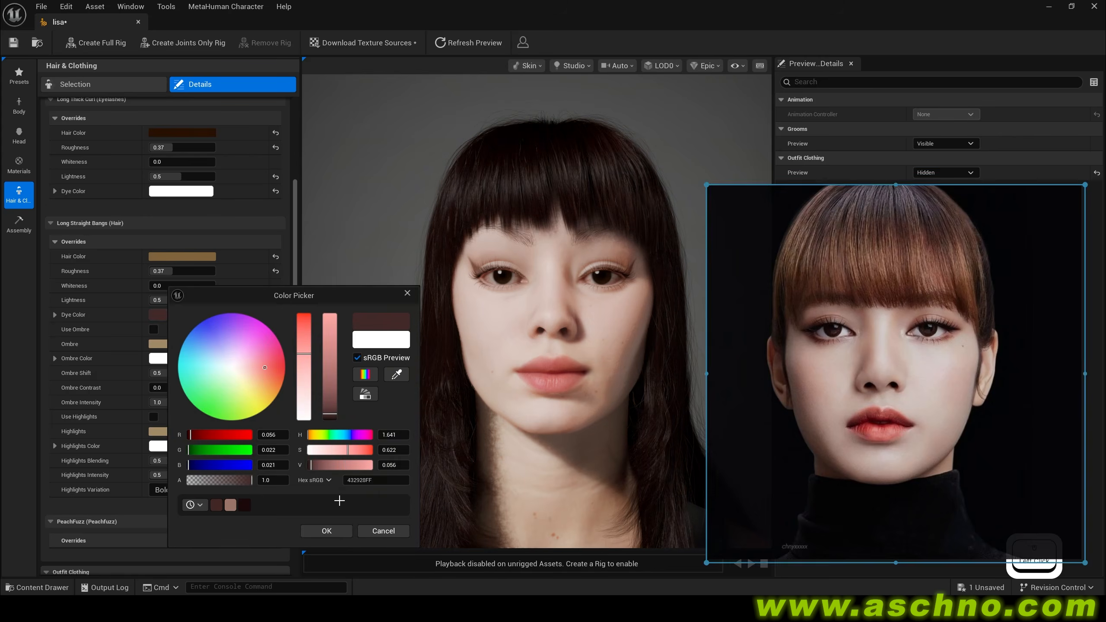
{"action": "left_click", "coordinate": [327, 530]}
Enable Ombre on the hair and set its base to pale blonde with Ombre U 0.09 and Ombre V 0.28.
{"action": "left_click", "coordinate": [154, 330]}
{"action": "left_click", "coordinate": [184, 344]}
{"action": "left_click_drag", "start_coordinate": [224, 389], "coordinate": [215, 391]}
{"action": "left_click", "coordinate": [417, 352]}
{"action": "left_click", "coordinate": [175, 344]}
{"action": "left_click", "coordinate": [409, 353]}
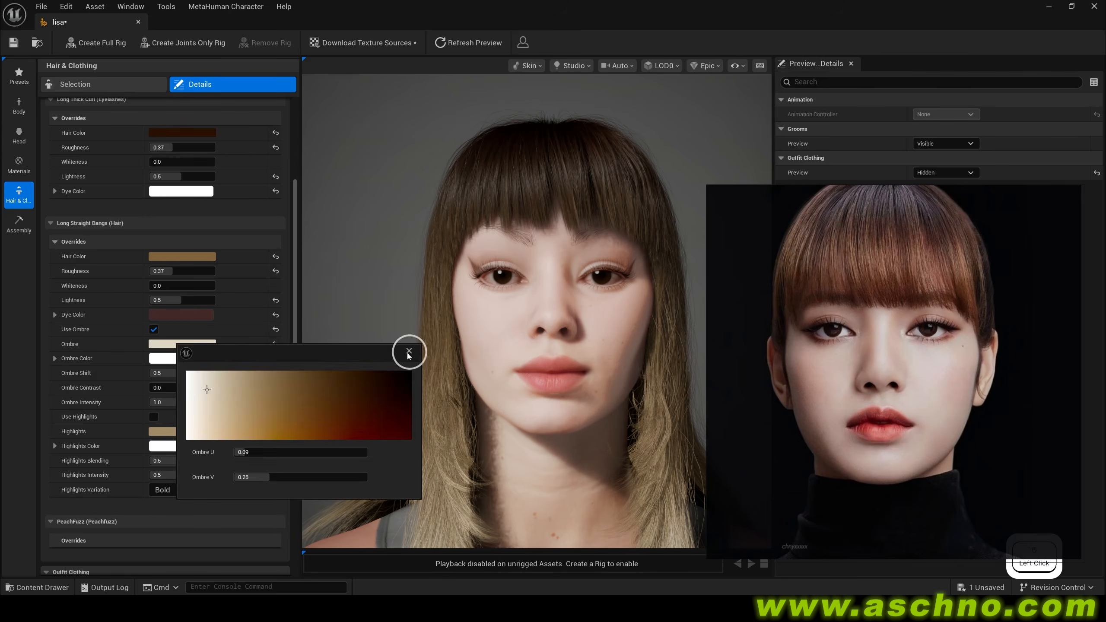
Set the Ombre Color to a copper brown sampled from the reference's bangs.
{"action": "left_click", "coordinate": [172, 359]}
{"action": "left_click", "coordinate": [400, 374]}
{"action": "left_click", "coordinate": [884, 260]}
{"action": "left_click", "coordinate": [412, 294]}
Brighten the hair's dye color to a value of 0.245 and reduce the hair roughness slightly.
{"action": "left_click", "coordinate": [166, 315]}
{"action": "left_click_drag", "start_coordinate": [328, 412], "coordinate": [328, 395]}
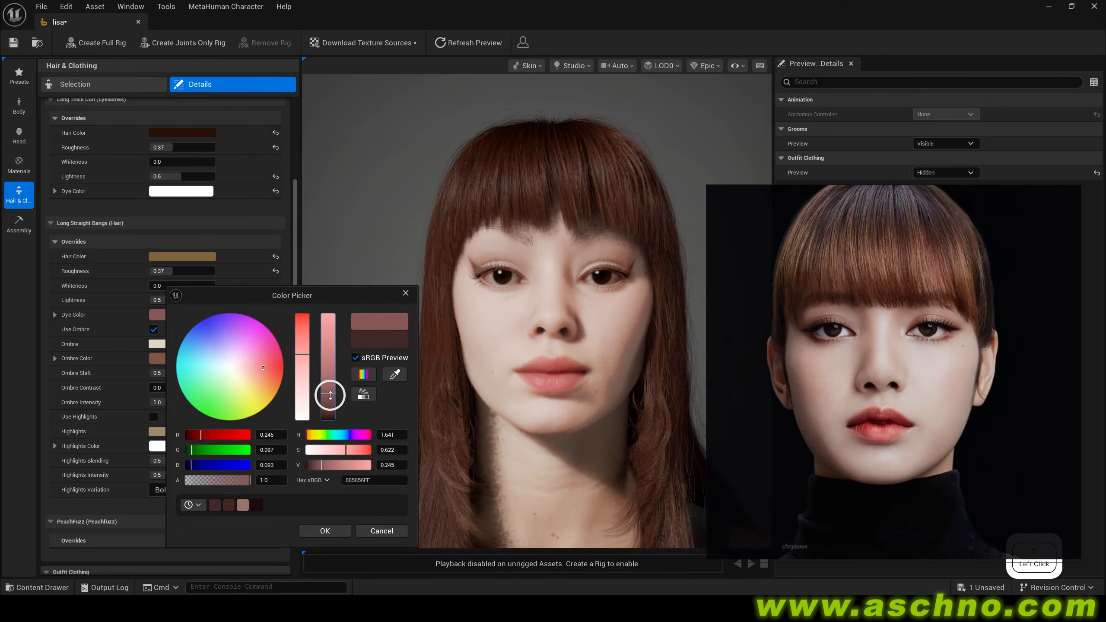
{"action": "left_click", "coordinate": [406, 294]}
{"action": "left_click_drag", "start_coordinate": [167, 271], "coordinate": [162, 272]}
{"action": "scroll", "coordinate": [94, 209], "scroll_direction": "down", "scroll_amount": 7}
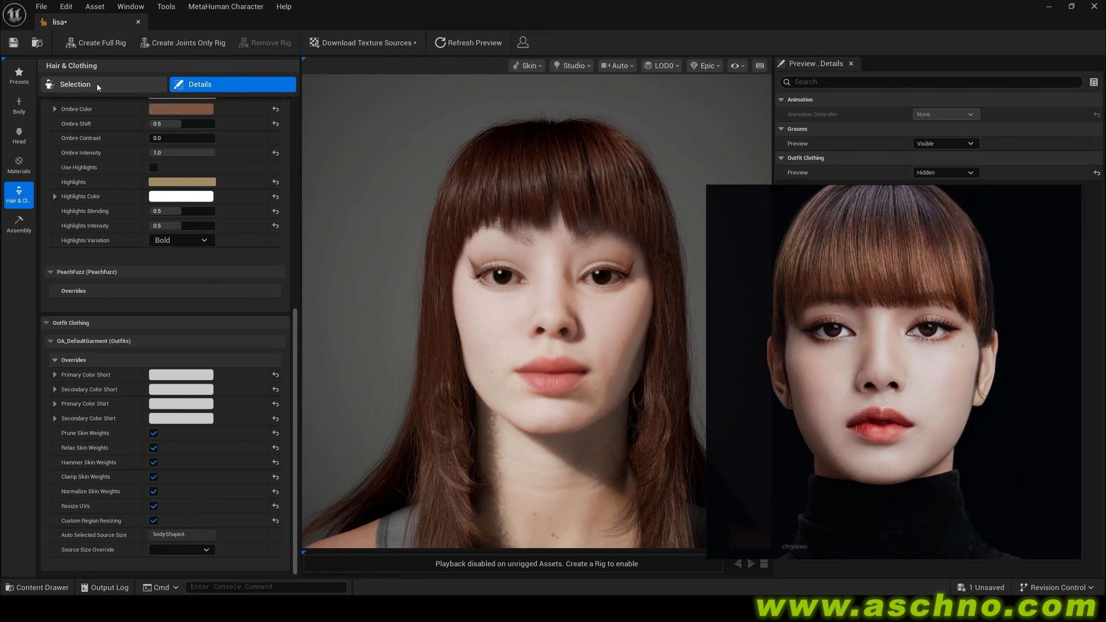
Select the WI_DefaultGarment outfit and make Outfit Clothing visible in the preview.
{"action": "left_click", "coordinate": [99, 87]}
{"action": "scroll", "coordinate": [209, 418], "scroll_direction": "down", "scroll_amount": 15}
{"action": "left_click", "coordinate": [78, 322]}
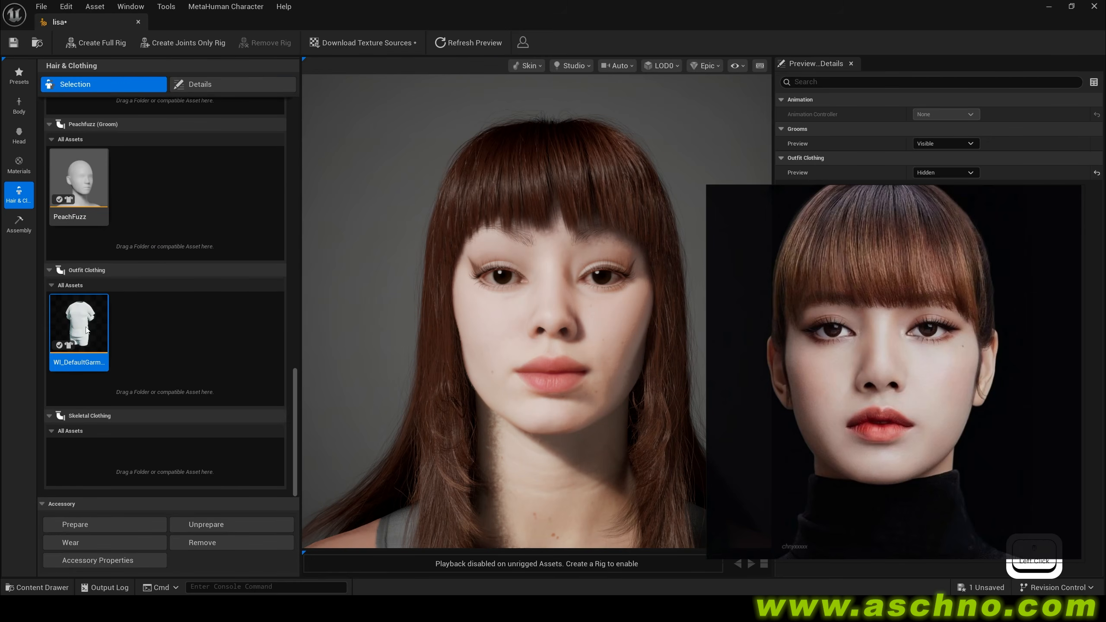
{"action": "left_click", "coordinate": [950, 172]}
{"action": "left_click", "coordinate": [941, 187]}
{"action": "scroll", "coordinate": [168, 319], "scroll_direction": "up", "scroll_amount": 10}
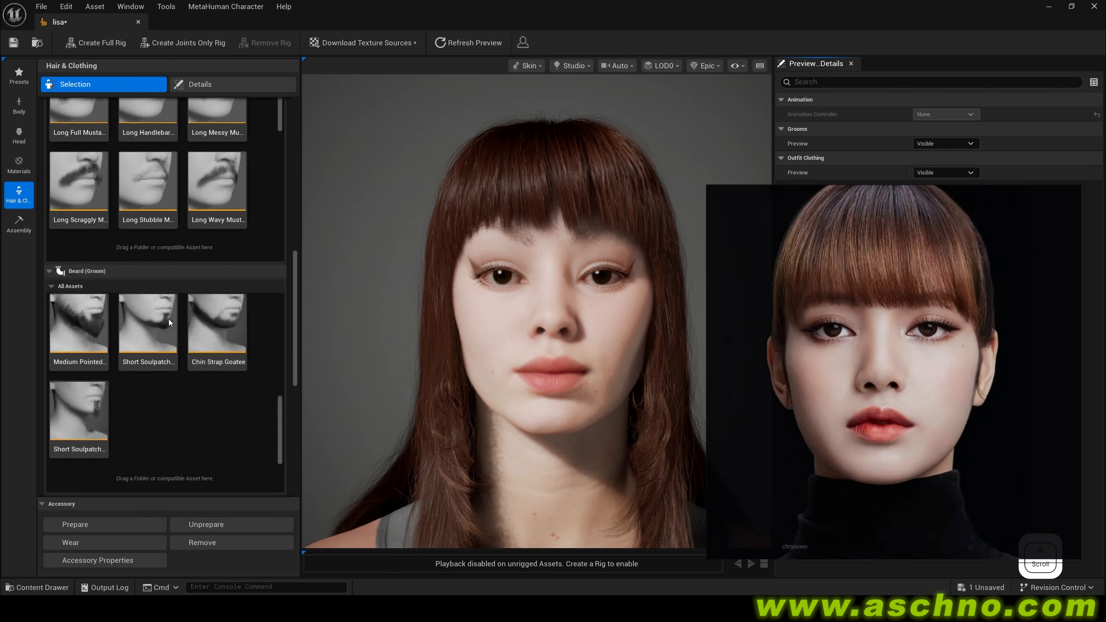
Sculpt the lower face around the mouth and jaw toward the reference portrait.
{"action": "left_click", "coordinate": [18, 138]}
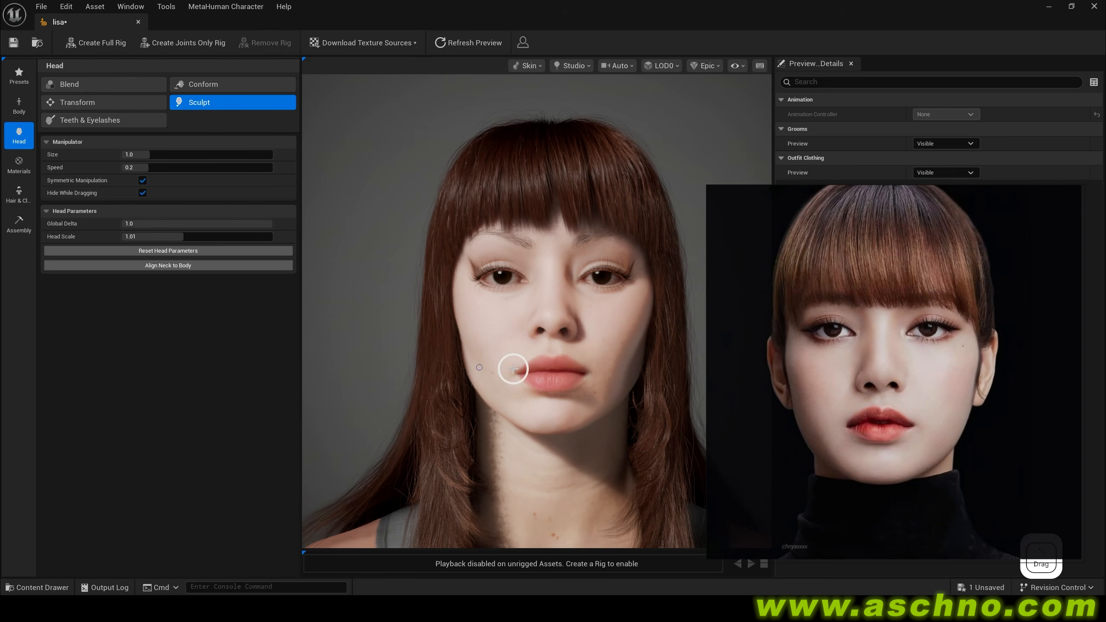
{"action": "left_click_drag", "start_coordinate": [499, 410], "coordinate": [316, 479]}
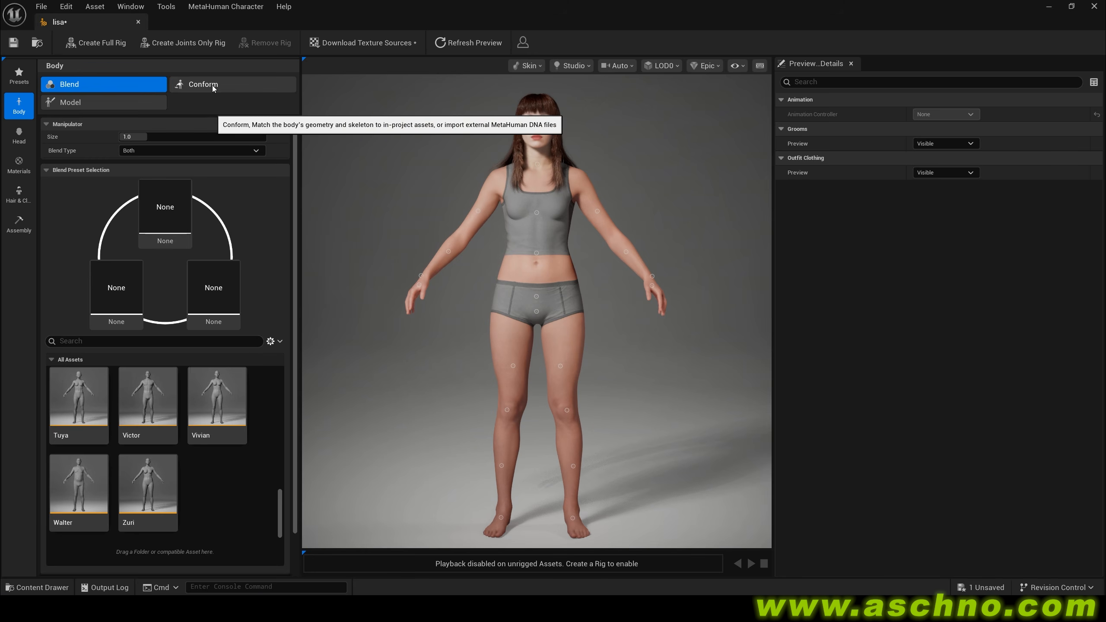
Load the body DNA file from the 05_dwm_lisa project's 01_clo folder and conform the body to it.
{"action": "left_click", "coordinate": [212, 86]}
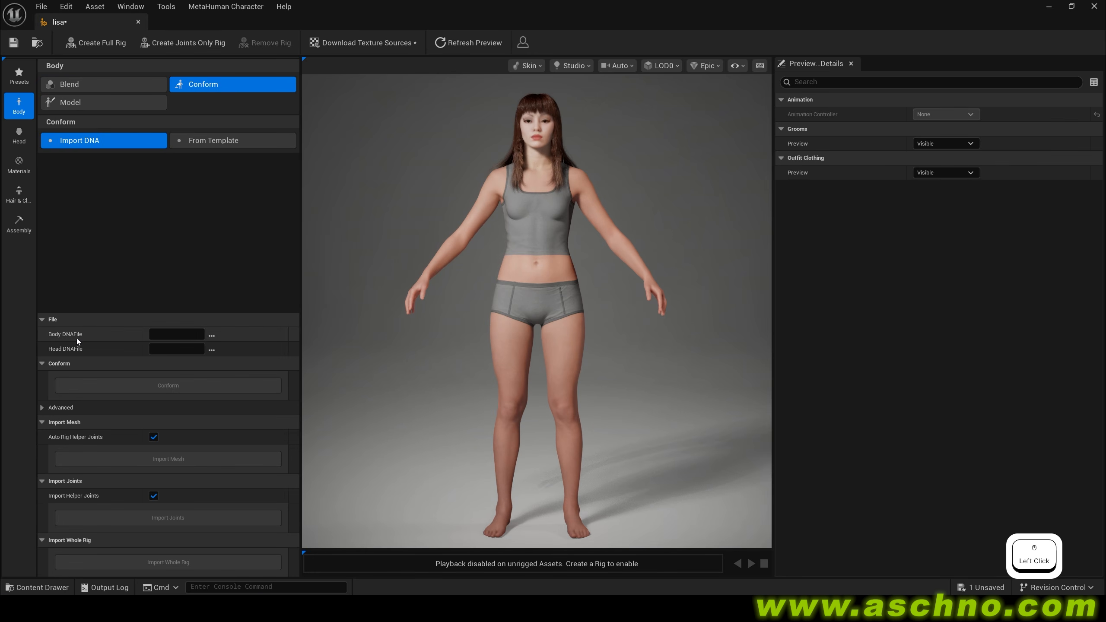
{"action": "left_click", "coordinate": [211, 335]}
{"action": "left_click", "coordinate": [50, 88]}
{"action": "left_click", "coordinate": [231, 104]}
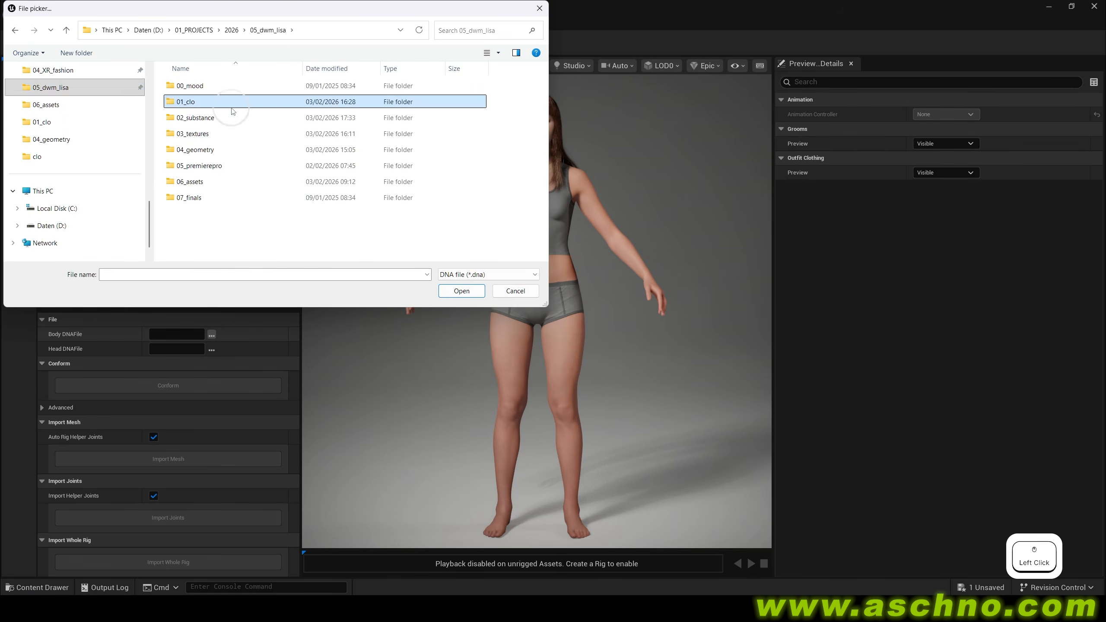
{"action": "double_click", "coordinate": [231, 104]}
{"action": "left_click", "coordinate": [209, 87]}
{"action": "left_click", "coordinate": [462, 290]}
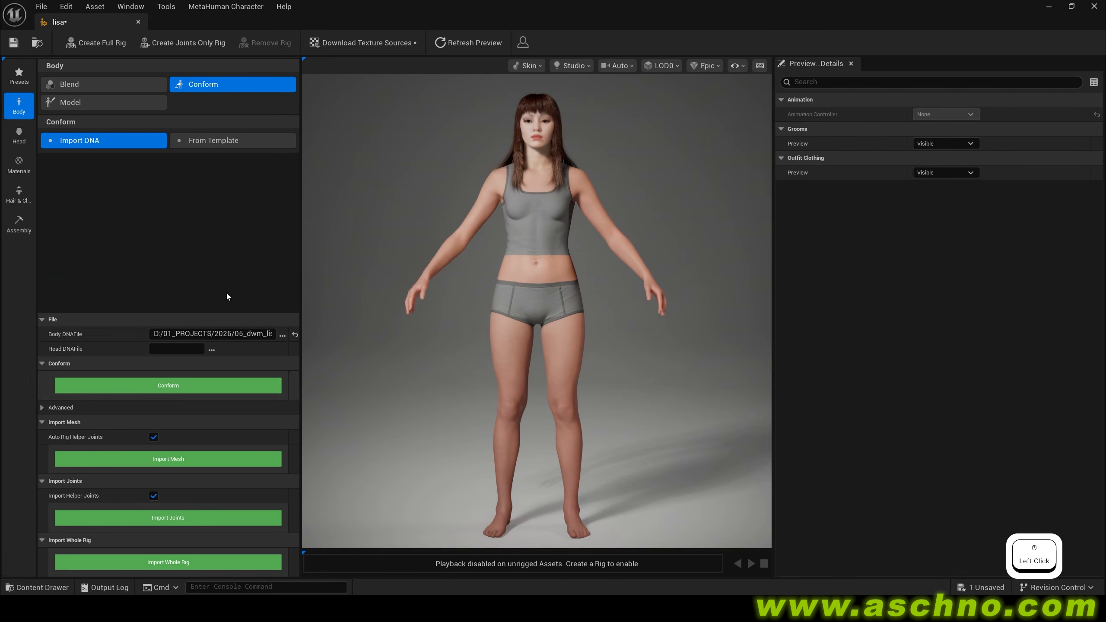
{"action": "left_click", "coordinate": [186, 389]}
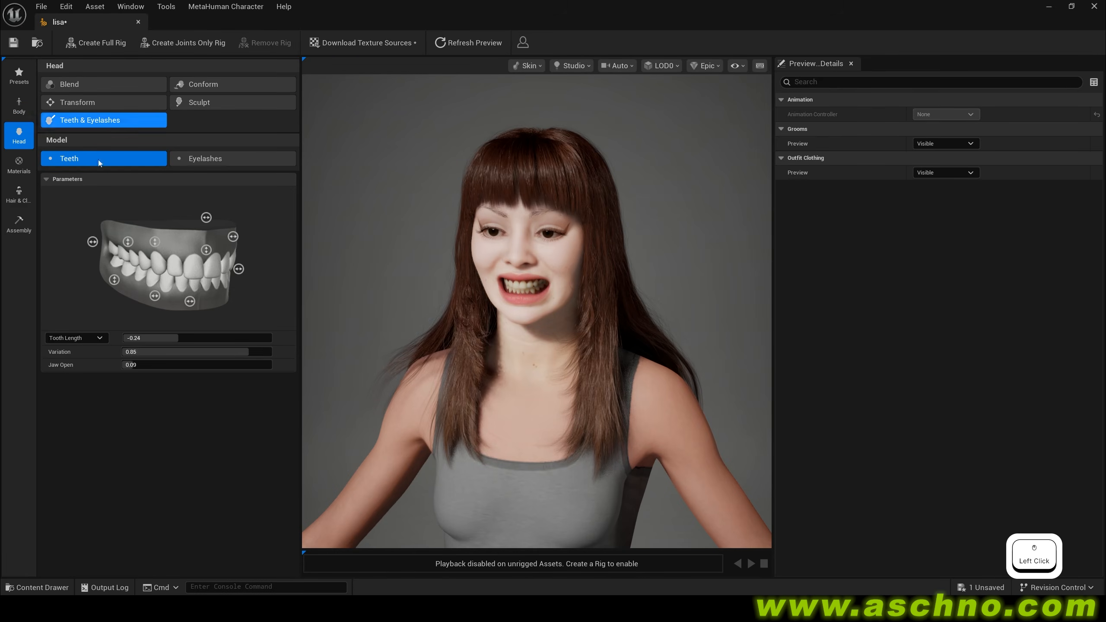
Open the jaw wider in the head's Teeth model and pick an upper tooth control for adjustment.
{"action": "left_click_drag", "start_coordinate": [136, 367], "coordinate": [182, 367]}
{"action": "left_click", "coordinate": [206, 250]}
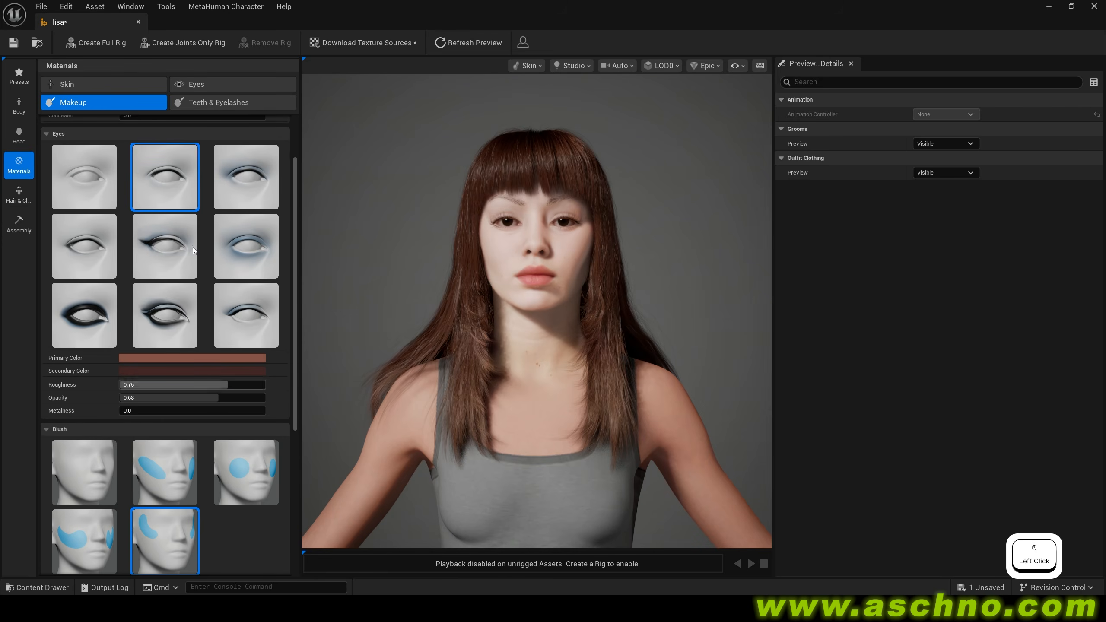
Apply the first eye makeup style of the second row at 1.0 opacity, and review its primary color and the blush style.
{"action": "left_click_drag", "start_coordinate": [205, 398], "coordinate": [213, 399]}
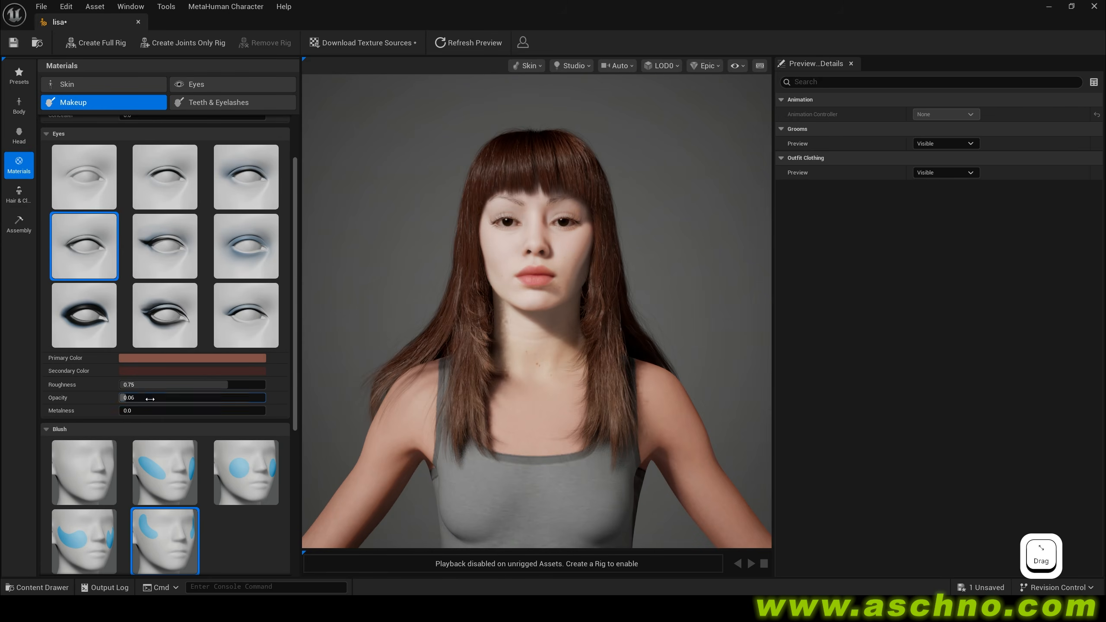
{"action": "left_click", "coordinate": [220, 358]}
{"action": "left_click", "coordinate": [375, 532]}
{"action": "left_click", "coordinate": [246, 473]}
Set the teeth material's tooth and plaque colors to white, with the jaw opened to expose the teeth.
{"action": "left_click", "coordinate": [205, 104]}
{"action": "left_click", "coordinate": [189, 174]}
{"action": "left_click", "coordinate": [198, 186]}
{"action": "left_click", "coordinate": [353, 432]}
{"action": "left_click_drag", "start_coordinate": [192, 226], "coordinate": [252, 239]}
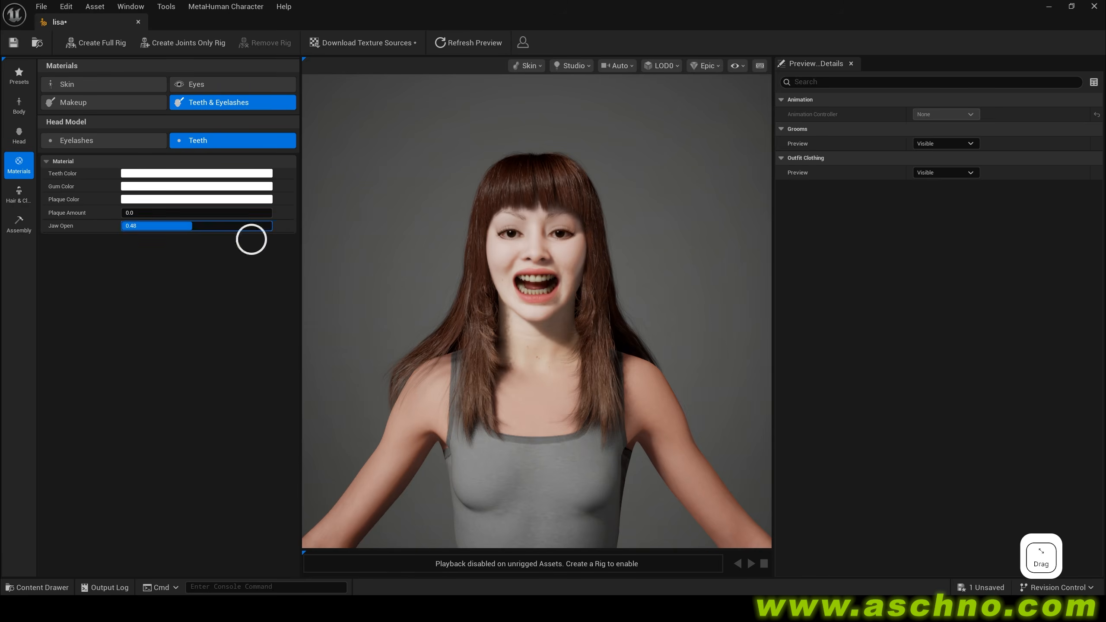
{"action": "left_click", "coordinate": [196, 199]}
{"action": "left_click", "coordinate": [353, 446]}
Set the Limbal Ring Size of both eyes' irises to 0.99.
{"action": "scroll", "coordinate": [537, 311], "scroll_direction": "up", "scroll_amount": 3}
{"action": "left_click_drag", "start_coordinate": [574, 320], "coordinate": [511, 324]}
{"action": "left_click", "coordinate": [232, 84]}
{"action": "left_click", "coordinate": [81, 181]}
{"action": "scroll", "coordinate": [131, 283], "scroll_direction": "down", "scroll_amount": 10}
{"action": "left_click_drag", "start_coordinate": [209, 464], "coordinate": [264, 463]}
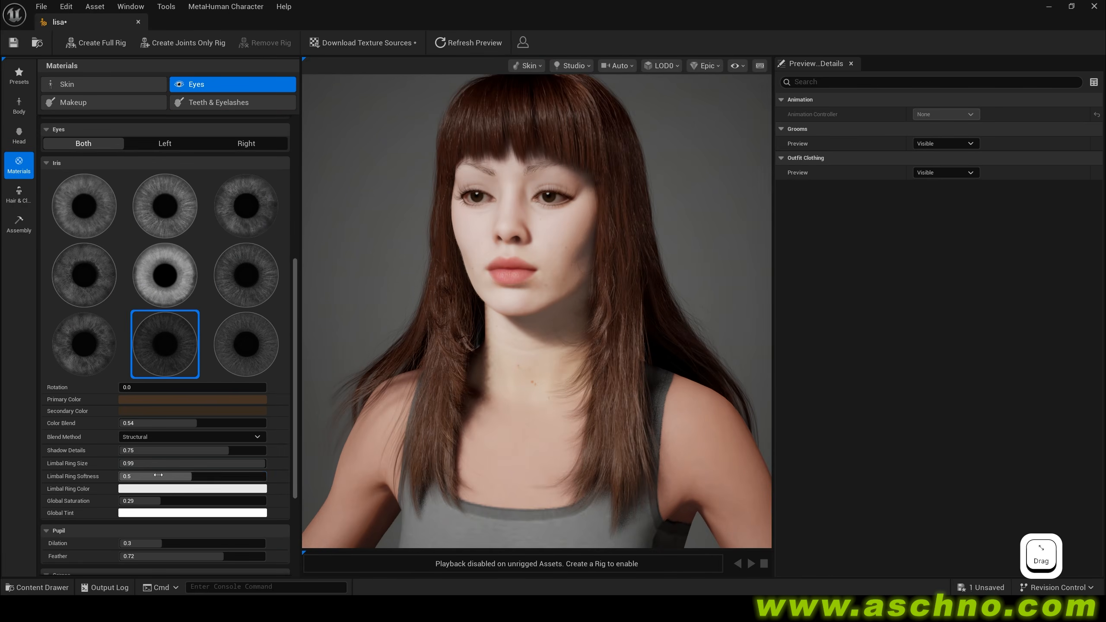
Set the eyes' Limbal Ring Softness to 0.99, Global Saturation to 0.46, and pupil Dilation and Feather to 1.0.
{"action": "scroll", "coordinate": [191, 479], "scroll_direction": "down", "scroll_amount": 6}
{"action": "left_click_drag", "start_coordinate": [174, 440], "coordinate": [264, 440]}
{"action": "left_click_drag", "start_coordinate": [222, 452], "coordinate": [864, 415]}
Set the cornea Size to 1.0 and its Limbus Softness to 0.7.
{"action": "left_click_drag", "start_coordinate": [500, 323], "coordinate": [562, 322]}
{"action": "scroll", "coordinate": [536, 312], "scroll_direction": "up", "scroll_amount": 4}
{"action": "middle_click_drag", "start_coordinate": [425, 343], "coordinate": [622, 349]}
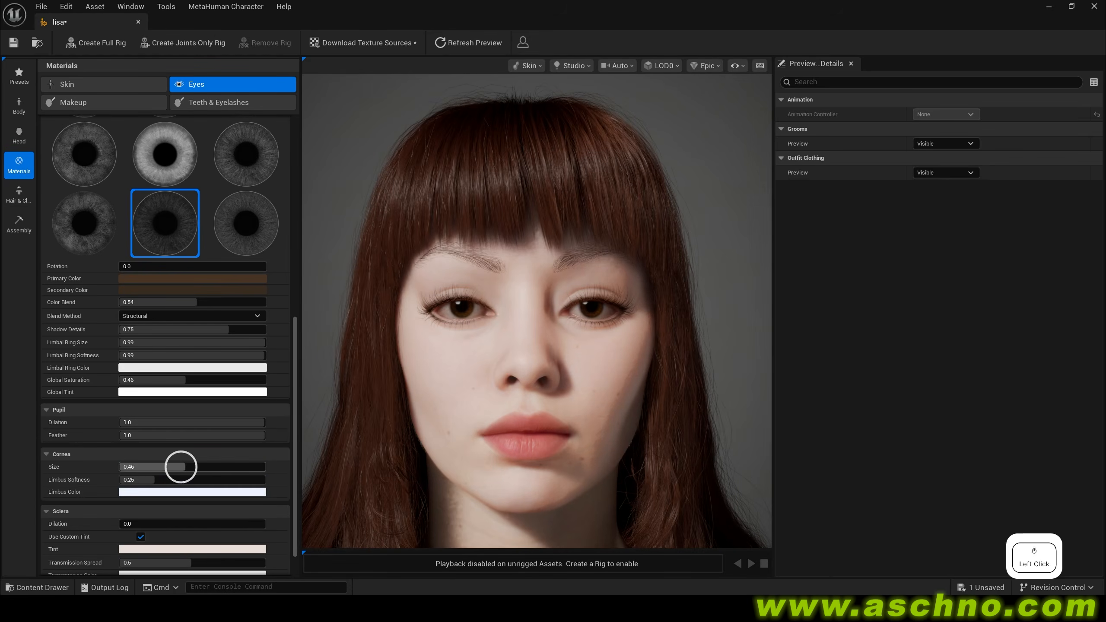
{"action": "left_click_drag", "start_coordinate": [180, 466], "coordinate": [264, 466]}
{"action": "scroll", "coordinate": [237, 506], "scroll_direction": "down", "scroll_amount": 2}
Make the sclera tint white, set Transmission Spread and Vascularity Intensity to 0.0, and reduce Vascularity Coverage to the minimum.
{"action": "left_click", "coordinate": [236, 513]}
{"action": "left_click", "coordinate": [393, 532]}
{"action": "left_click_drag", "start_coordinate": [196, 526], "coordinate": [611, 504]}
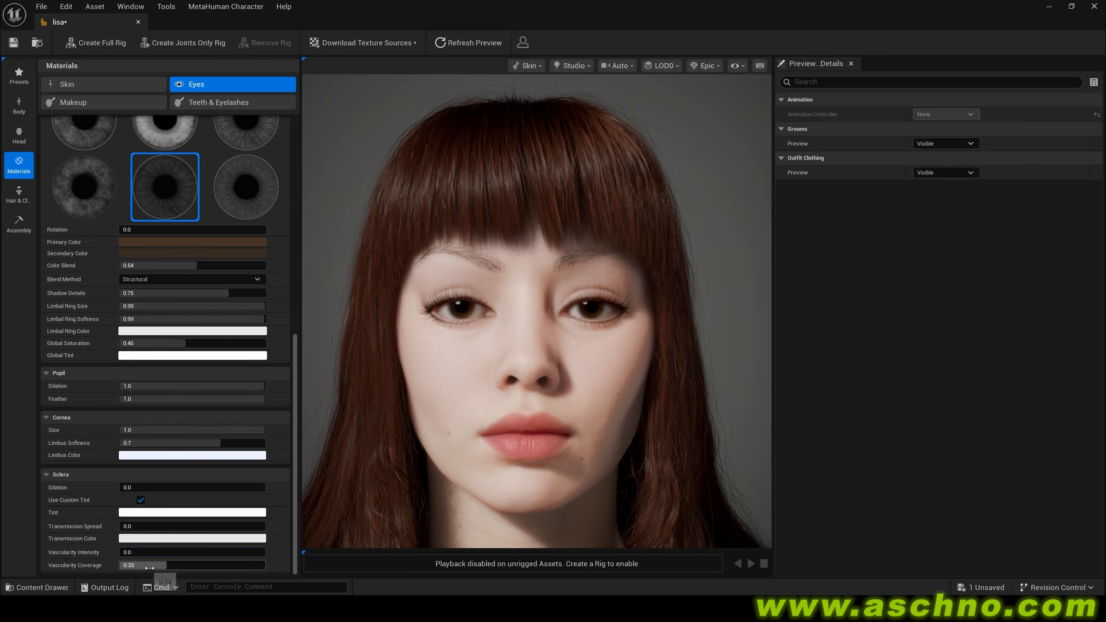
{"action": "left_click_drag", "start_coordinate": [149, 568], "coordinate": [119, 568]}
{"action": "scroll", "coordinate": [543, 400], "scroll_direction": "down", "scroll_amount": 8}
Change the makeup foundation color to the preset swatch in the third row, fourth column.
{"action": "left_click", "coordinate": [104, 102]}
{"action": "left_click", "coordinate": [174, 149]}
{"action": "left_click", "coordinate": [270, 256]}
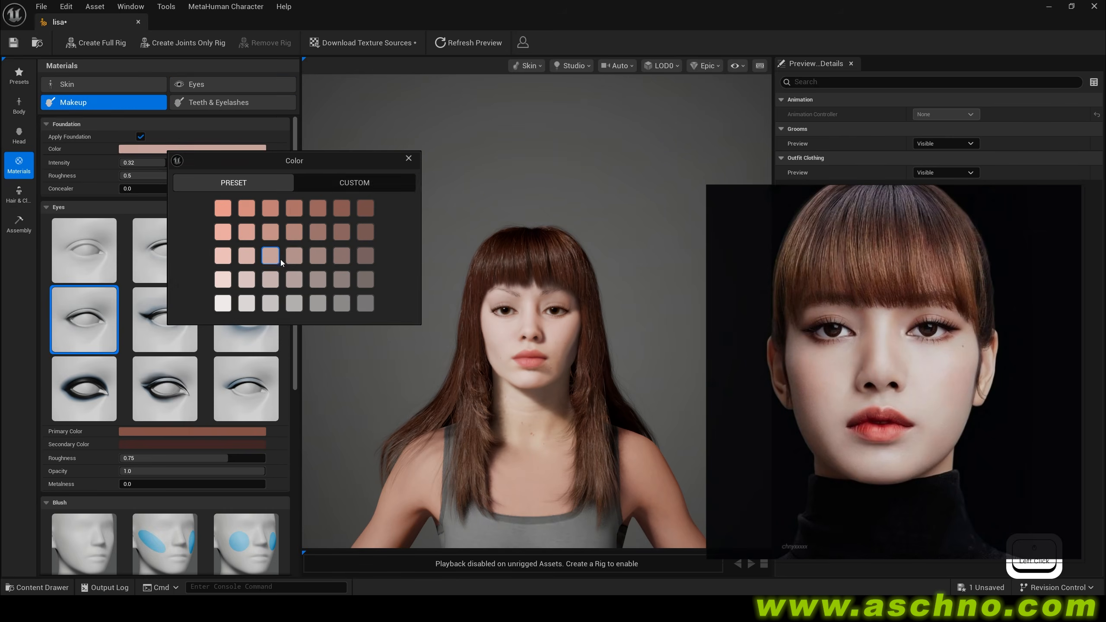
{"action": "left_click", "coordinate": [294, 257]}
{"action": "left_click", "coordinate": [408, 158]}
Adjust the lip makeup to a red color with Roughness 0.0, Opacity 0.24 and Metalness 1.0.
{"action": "scroll", "coordinate": [243, 393], "scroll_direction": "down", "scroll_amount": 10}
{"action": "left_click", "coordinate": [192, 526]}
{"action": "left_click", "coordinate": [370, 530]}
{"action": "left_click_drag", "start_coordinate": [239, 553], "coordinate": [163, 553]}
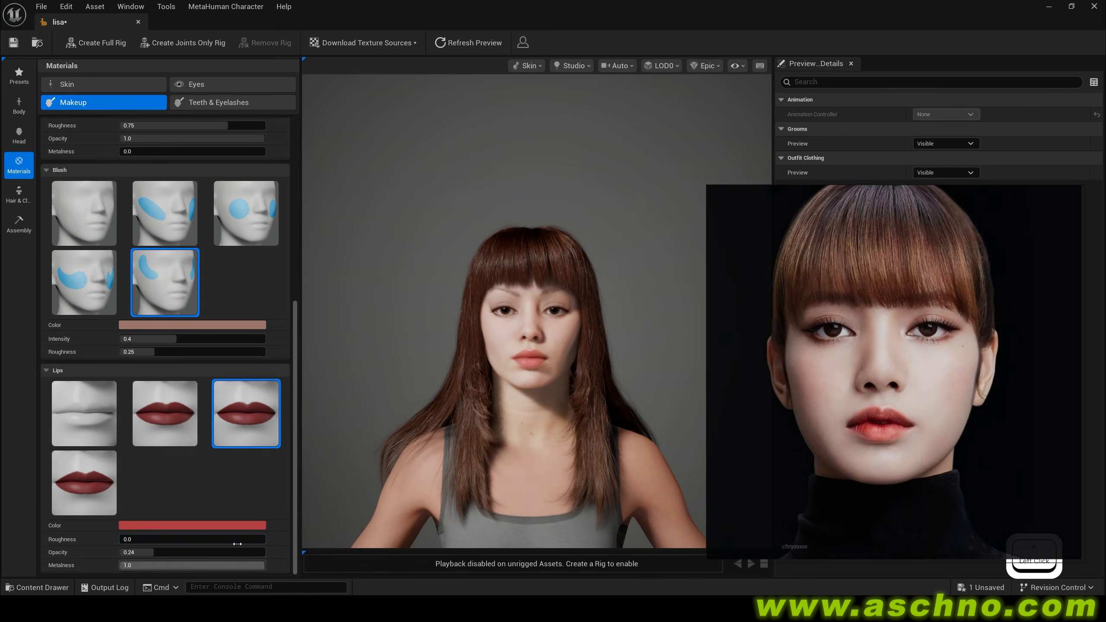
{"action": "scroll", "coordinate": [578, 389], "scroll_direction": "up", "scroll_amount": 2}
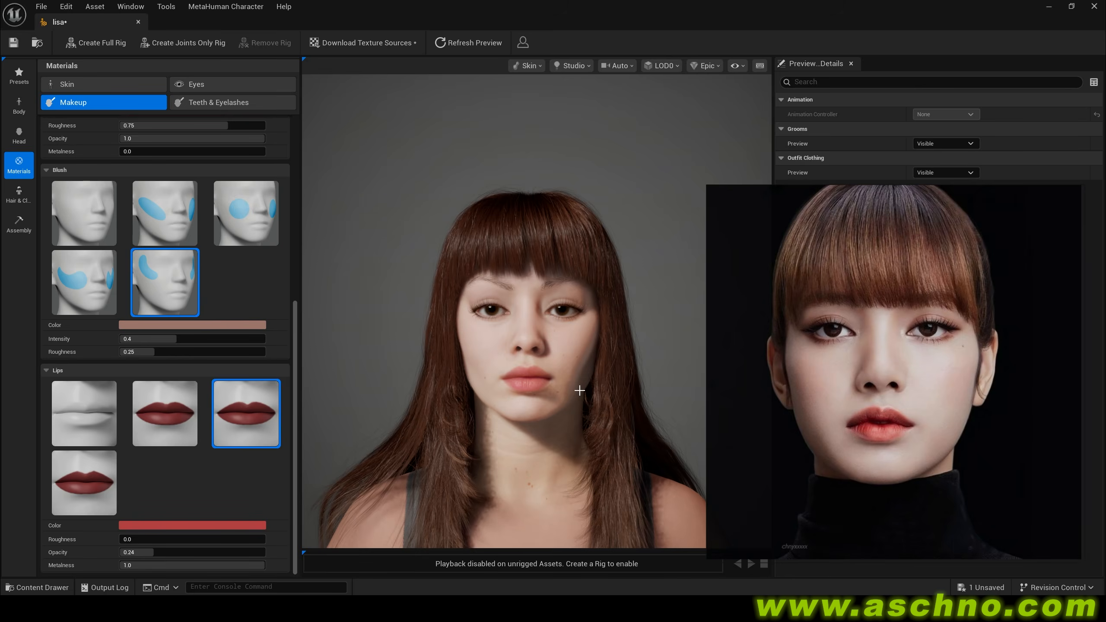
Export the character's face skeletal mesh to the project content.
{"action": "left_click", "coordinate": [219, 7]}
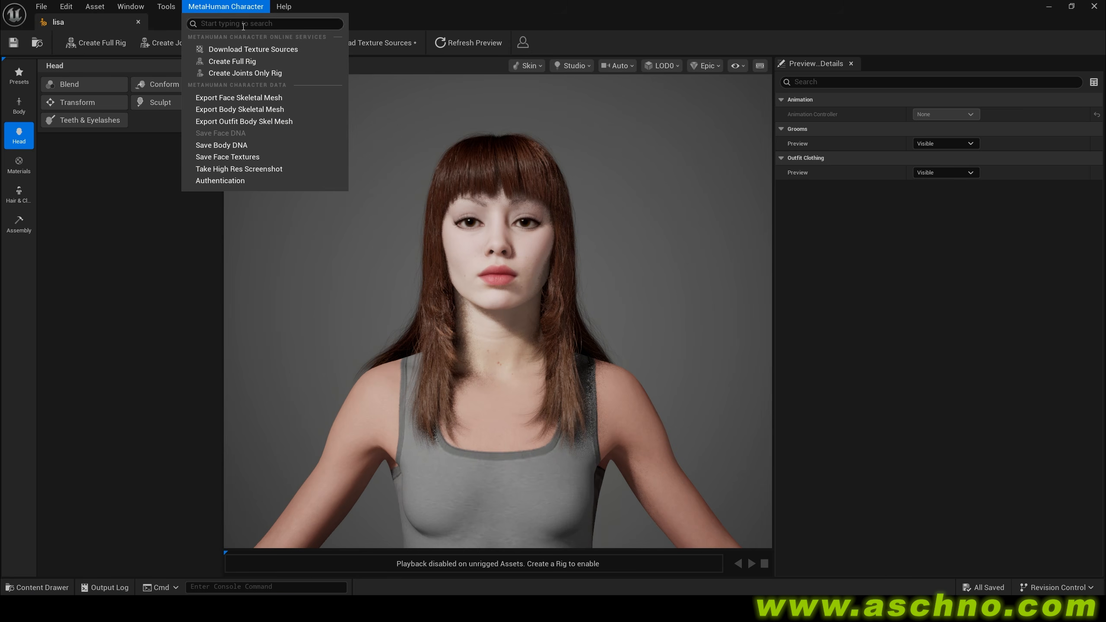
{"action": "left_click", "coordinate": [276, 99]}
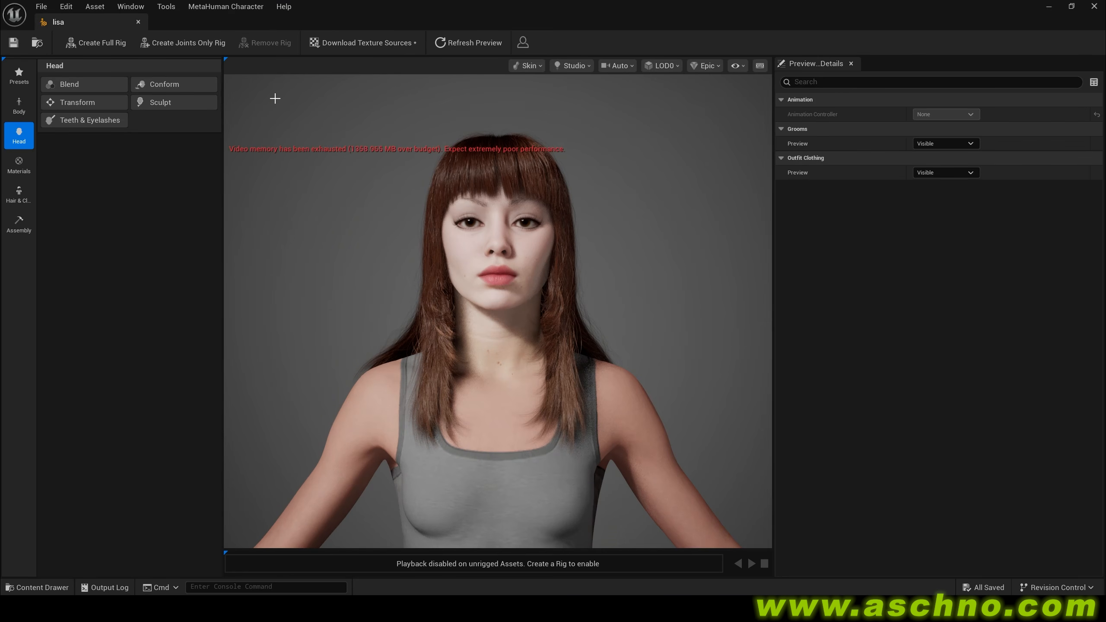
Save the character's face textures into the 03_textures folder of 05_dwm_lisa.
{"action": "left_click", "coordinate": [240, 7]}
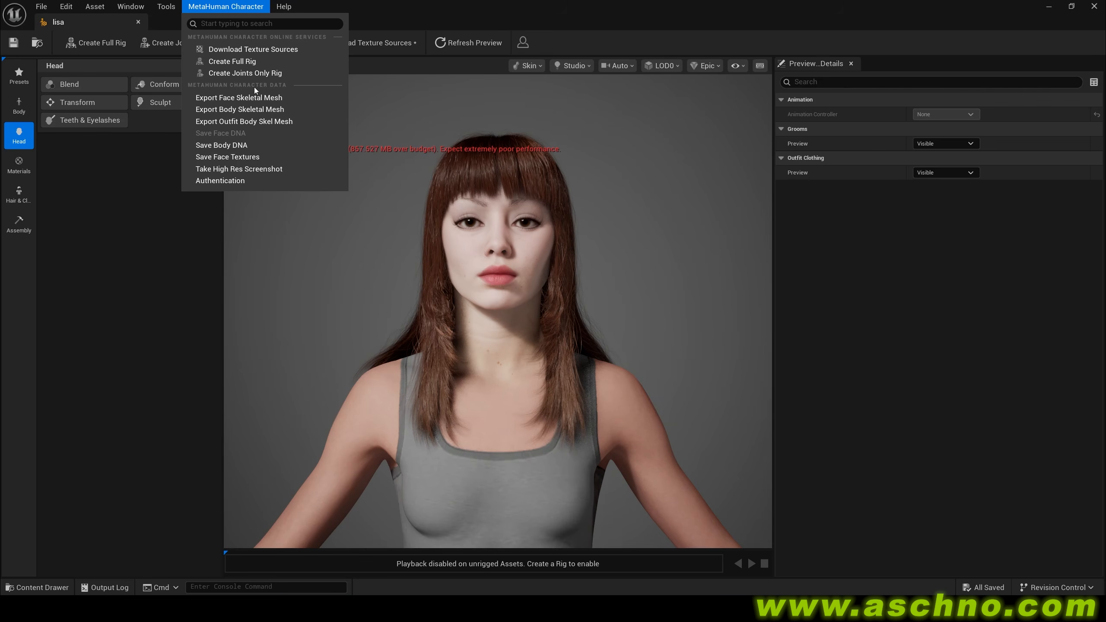
{"action": "left_click", "coordinate": [263, 157]}
{"action": "scroll", "coordinate": [104, 114], "scroll_direction": "up", "scroll_amount": 1}
{"action": "left_click", "coordinate": [101, 123]}
{"action": "left_click", "coordinate": [89, 142]}
{"action": "double_click", "coordinate": [211, 135]}
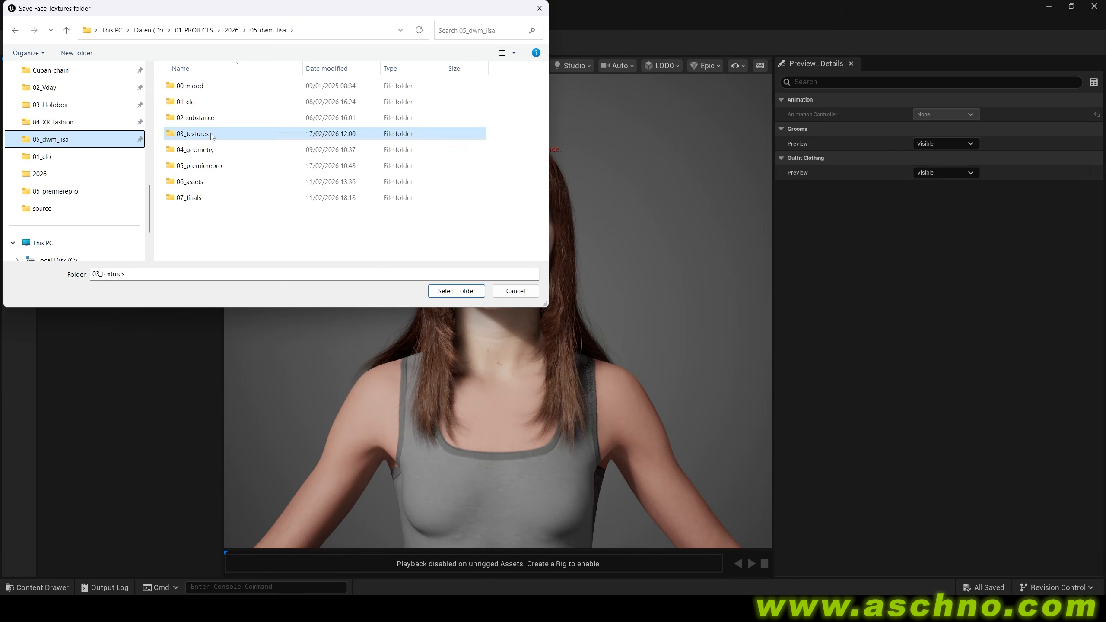
{"action": "left_click", "coordinate": [458, 293]}
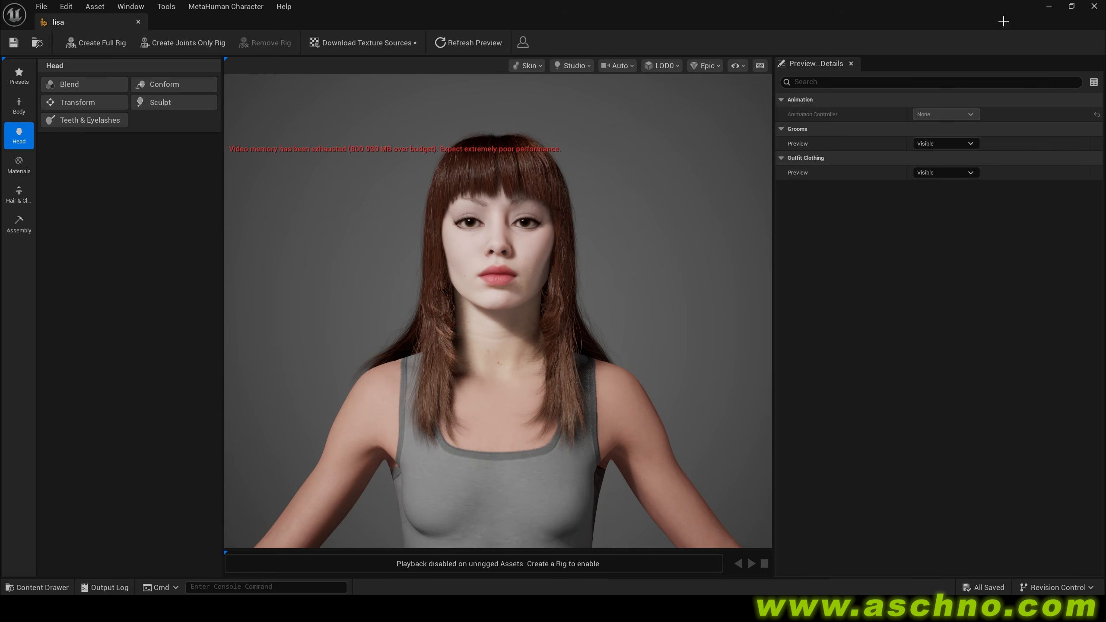
Return to the level editor and start exporting the lisa_ExportedFace asset as an FBX file into 04_geometry.
{"action": "left_click", "coordinate": [1049, 8]}
{"action": "right_click", "coordinate": [445, 420]}
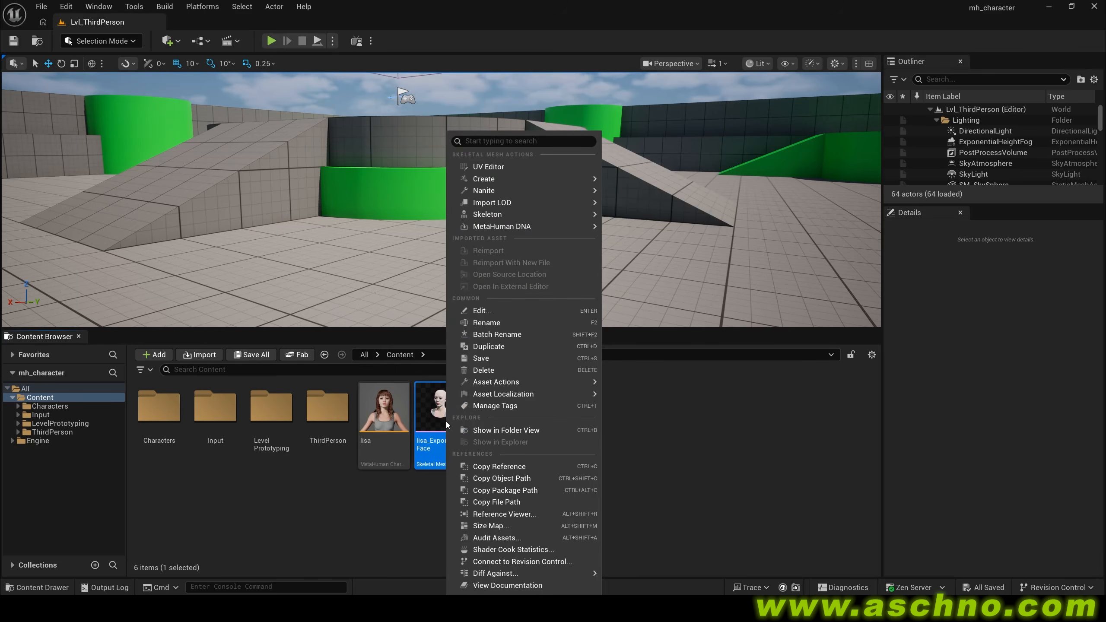
{"action": "mouse_move", "coordinate": [535, 381]}
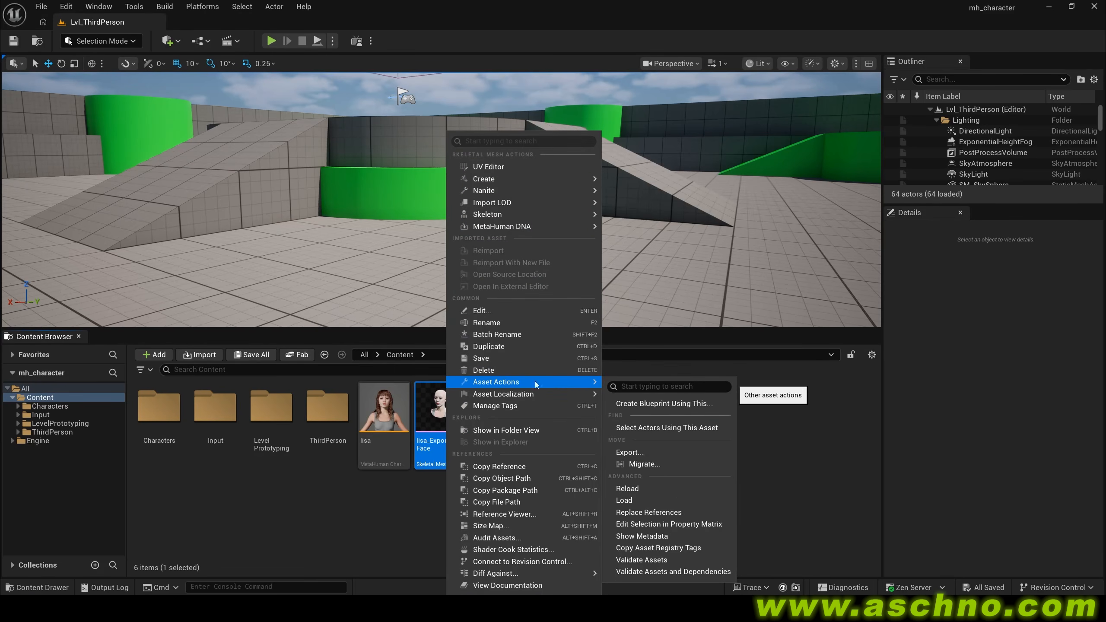
{"action": "left_click", "coordinate": [678, 452]}
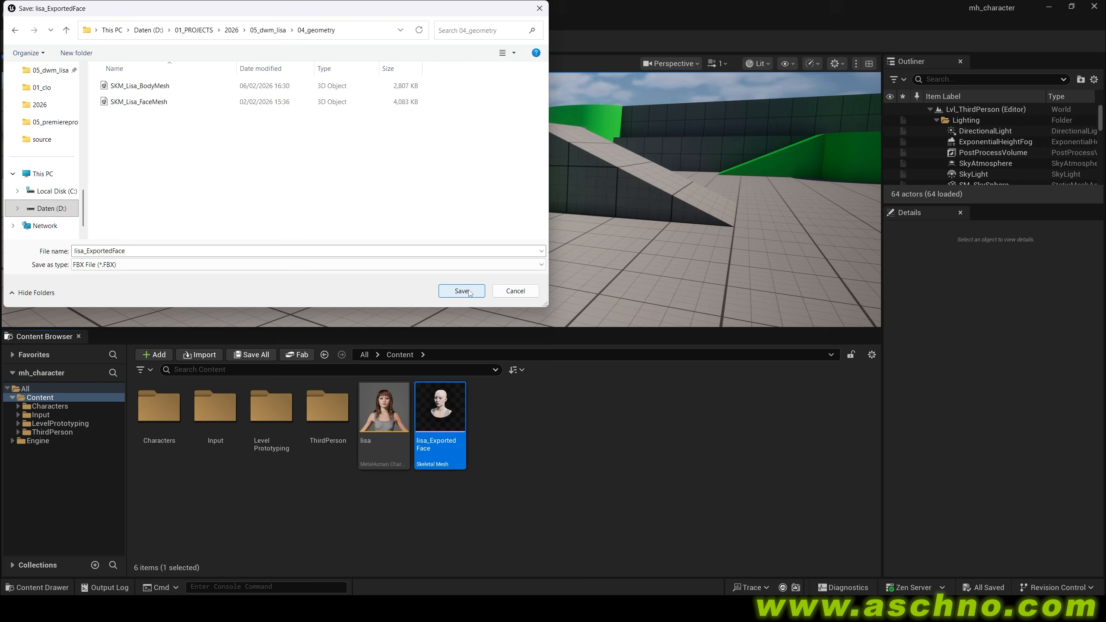
{"action": "left_click", "coordinate": [461, 291]}
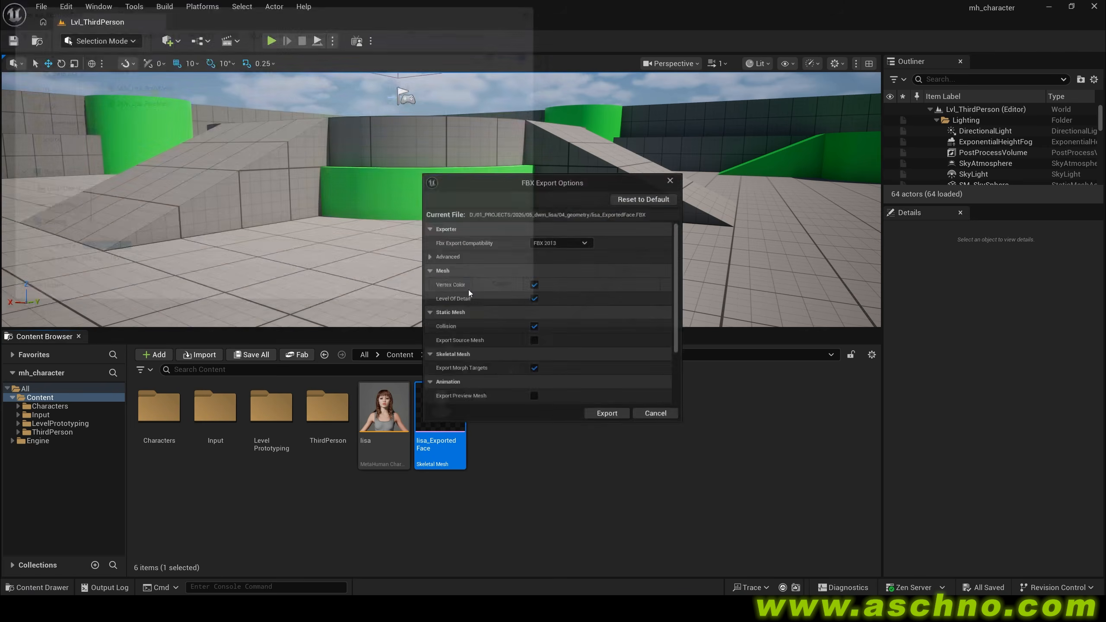
Turn off Vertex Color, Level Of Detail, Collision, Export Morph Targets and Export Local Time, and export the FBX.
{"action": "left_click", "coordinate": [533, 298]}
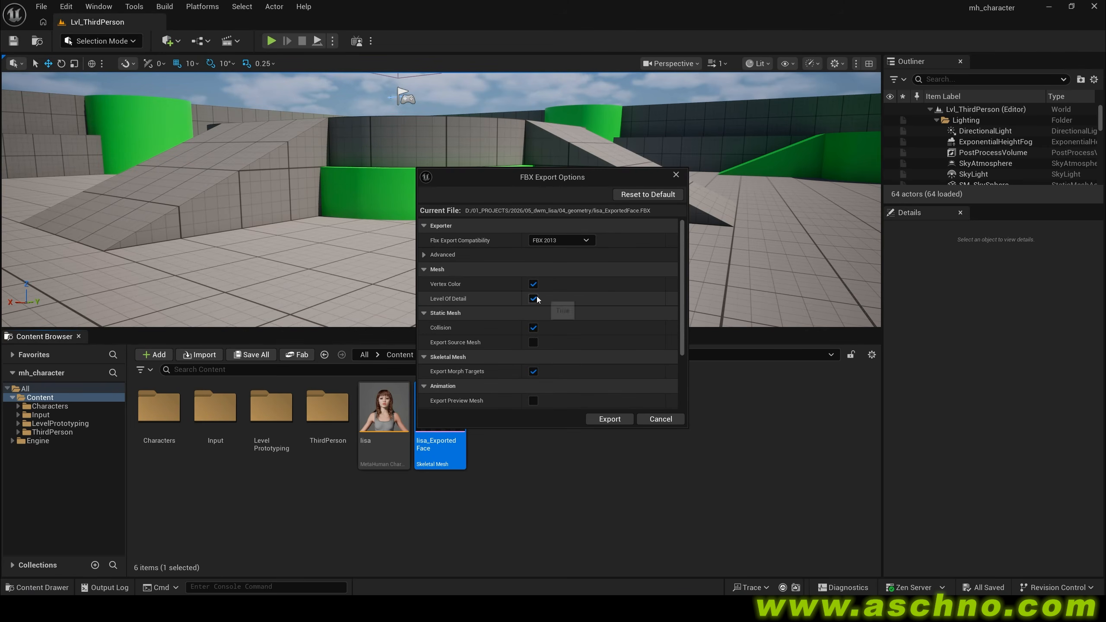
{"action": "left_click", "coordinate": [533, 283]}
{"action": "scroll", "coordinate": [536, 311], "scroll_direction": "down", "scroll_amount": 1}
{"action": "left_click", "coordinate": [533, 310]}
{"action": "scroll", "coordinate": [557, 324], "scroll_direction": "down", "scroll_amount": 1}
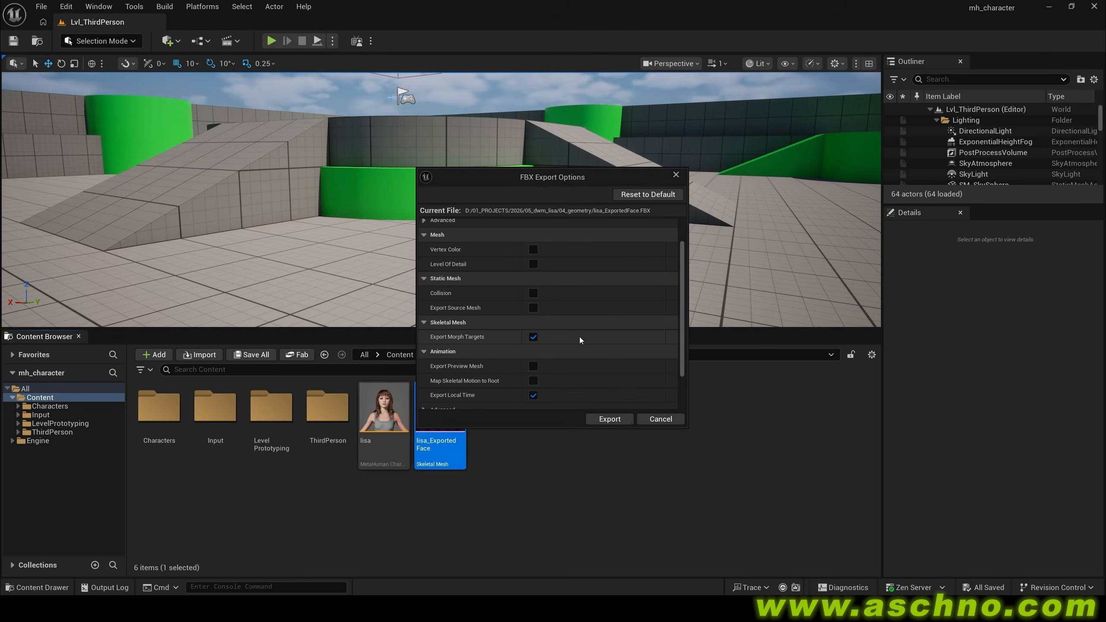
{"action": "left_click", "coordinate": [538, 338]}
{"action": "scroll", "coordinate": [544, 344], "scroll_direction": "down", "scroll_amount": 3}
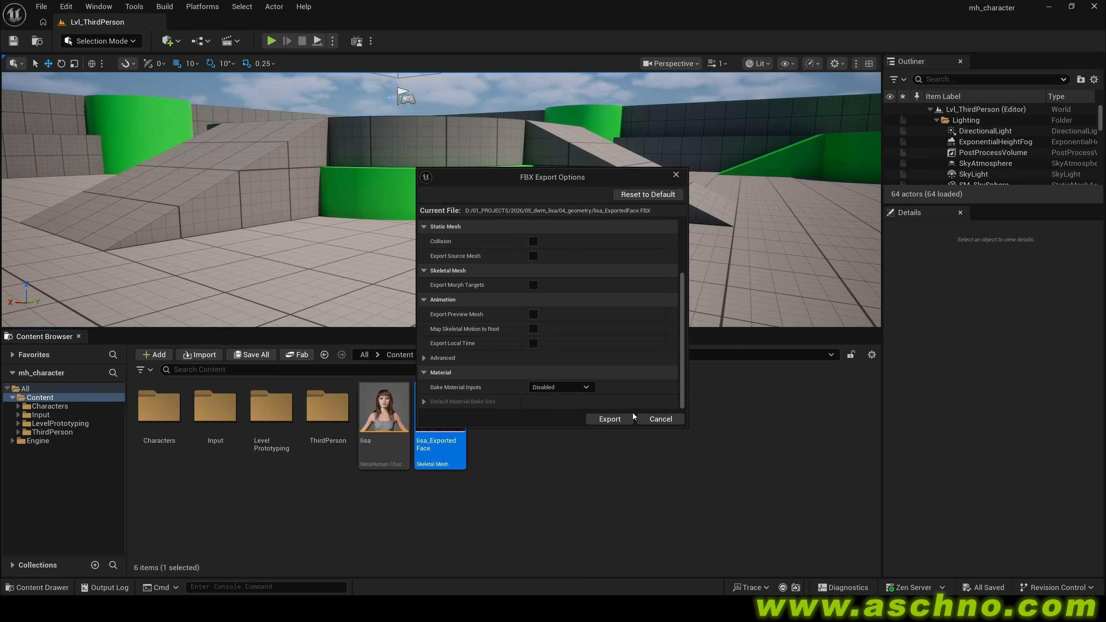
{"action": "left_click", "coordinate": [621, 419]}
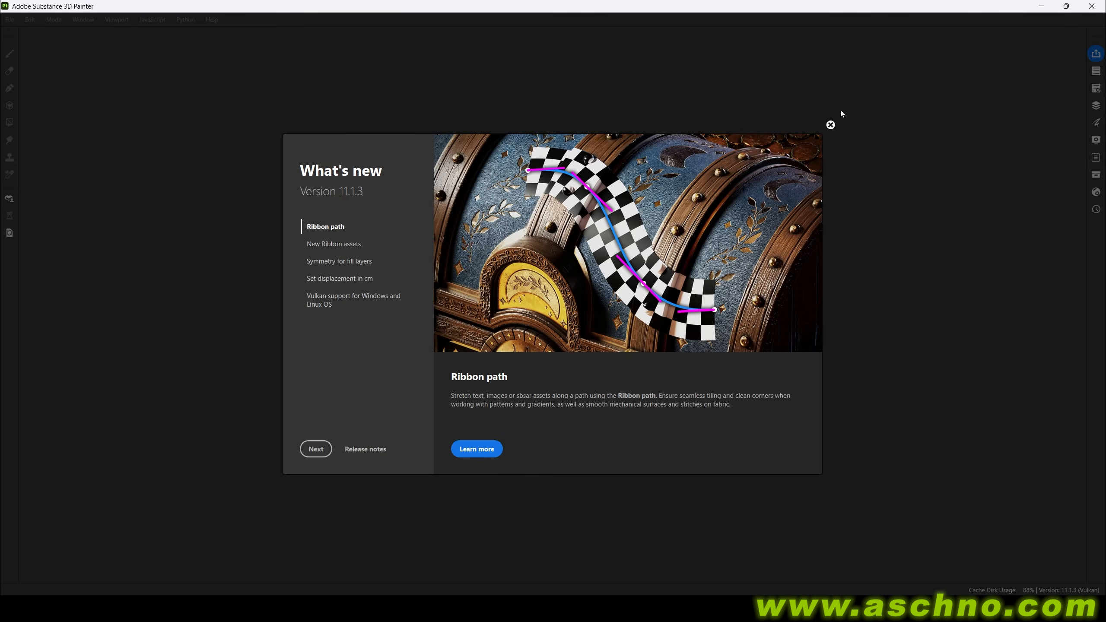
In Substance 3D Painter, create a 4096 PBR Metallic Roughness Alpha-blend project from lisa_ExportedFace.FBX with the UV Tile workflow enabled.
{"action": "left_click", "coordinate": [830, 124]}
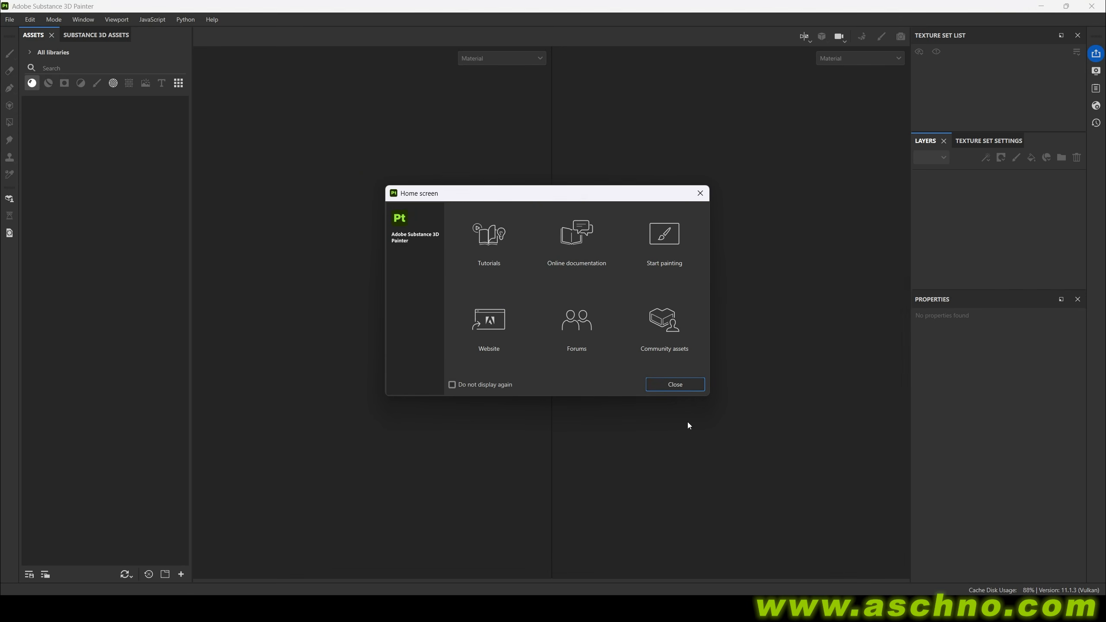
{"action": "left_click", "coordinate": [683, 386]}
{"action": "left_click", "coordinate": [10, 20]}
{"action": "left_click", "coordinate": [20, 36]}
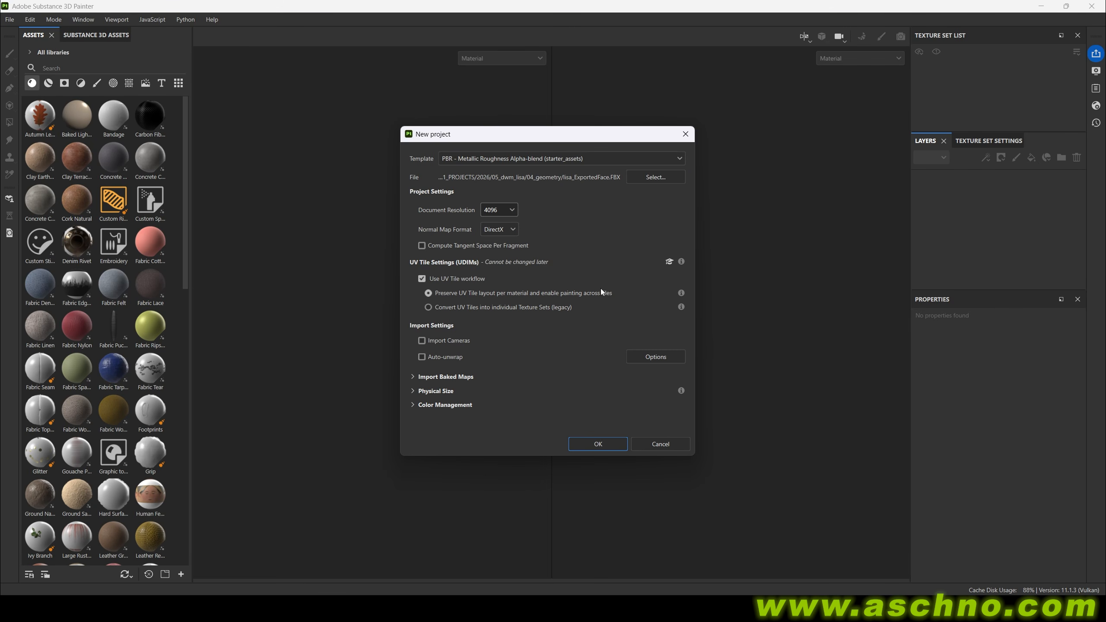
{"action": "left_click", "coordinate": [596, 447]}
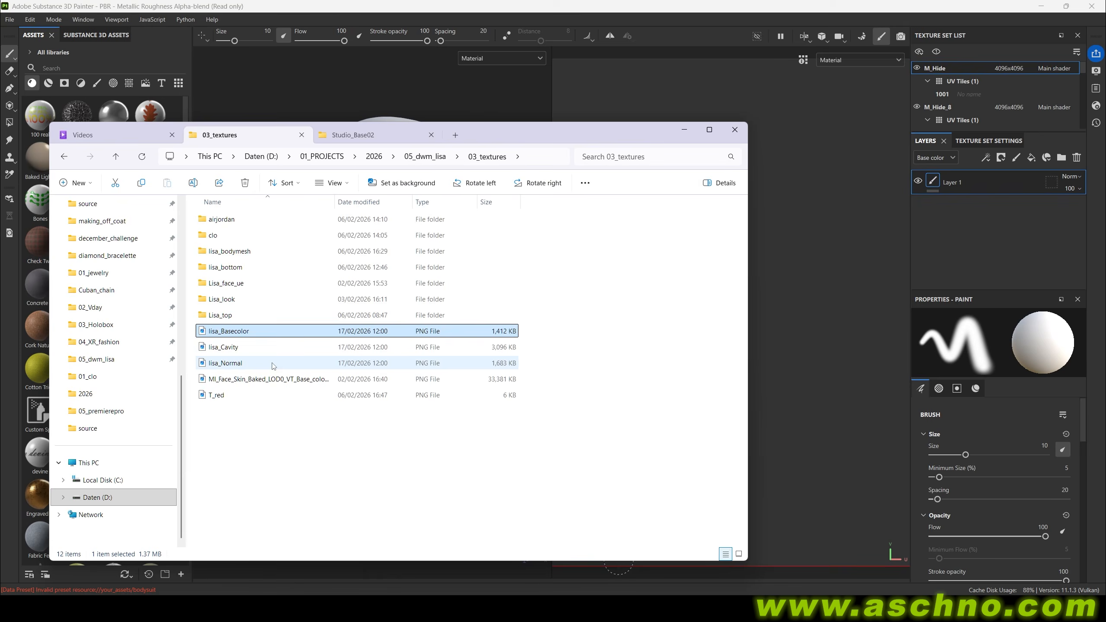
Import lisa_Basecolor.png and lisa_Normal.png from 03_textures into the current session, assigning their resource usage.
{"action": "left_click", "coordinate": [273, 367], "text": "ctrl"}
{"action": "mouse_move", "coordinate": [267, 332]}
{"action": "left_mouse_down"}
{"action": "mouse_move", "coordinate": [185, 119]}
{"action": "mouse_move", "coordinate": [199, 118]}
{"action": "mouse_move", "coordinate": [191, 130]}
{"action": "left_mouse_up"}
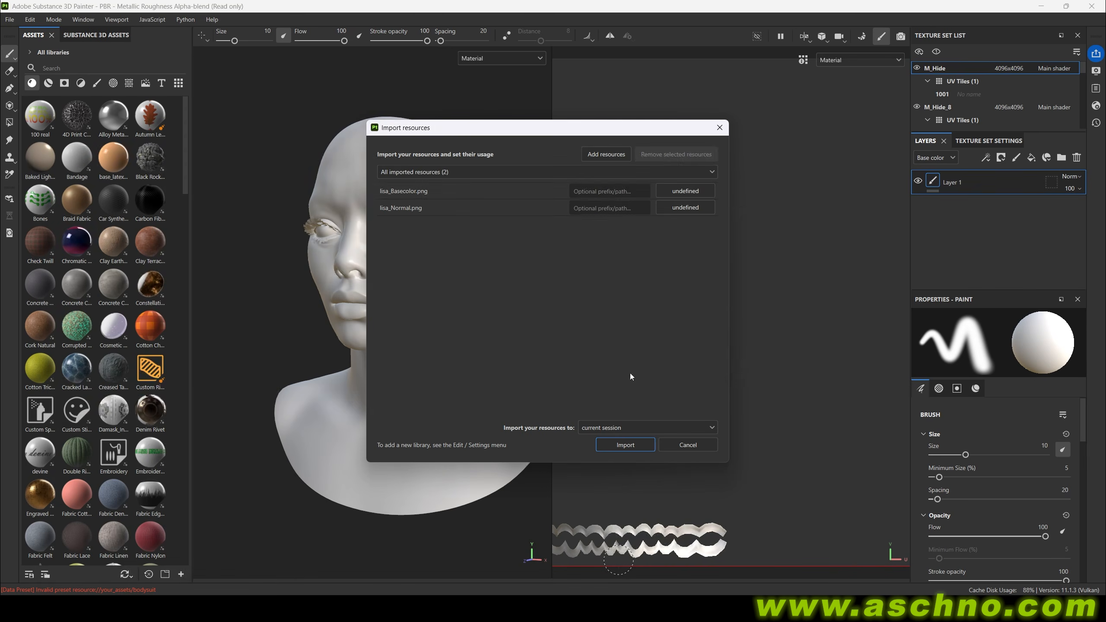
{"action": "left_click", "coordinate": [679, 194]}
{"action": "left_click", "coordinate": [706, 239]}
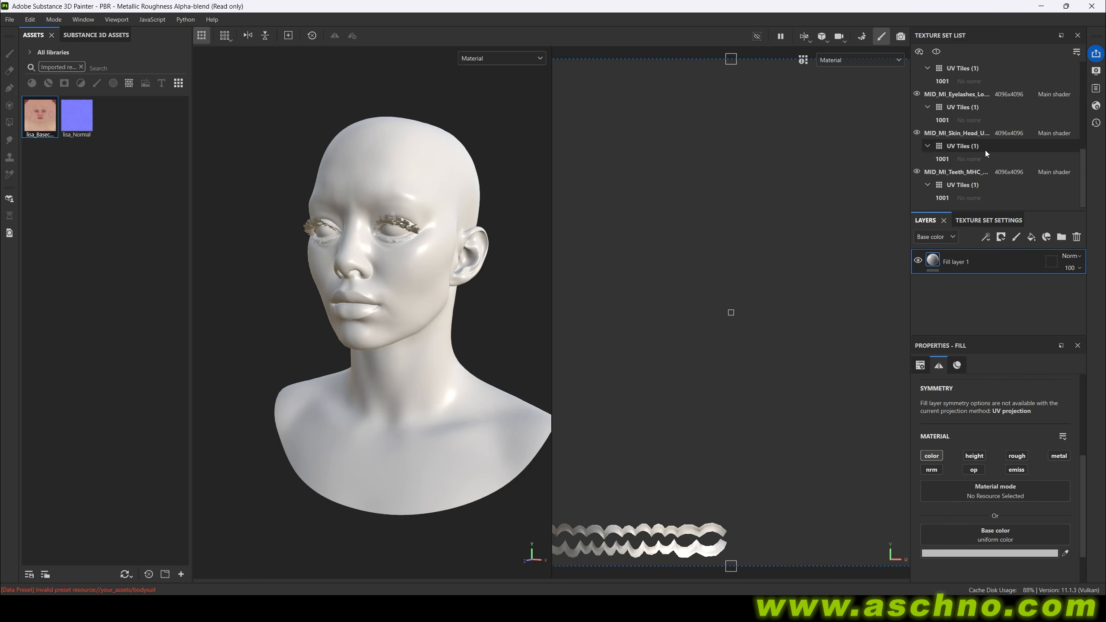
Hide all texture sets except MID_MI_Skin_Head_UI_LOD0_Editable_0 and make that head skin set active.
{"action": "scroll", "coordinate": [980, 149], "scroll_direction": "up", "scroll_amount": 5}
{"action": "left_click", "coordinate": [916, 146]}
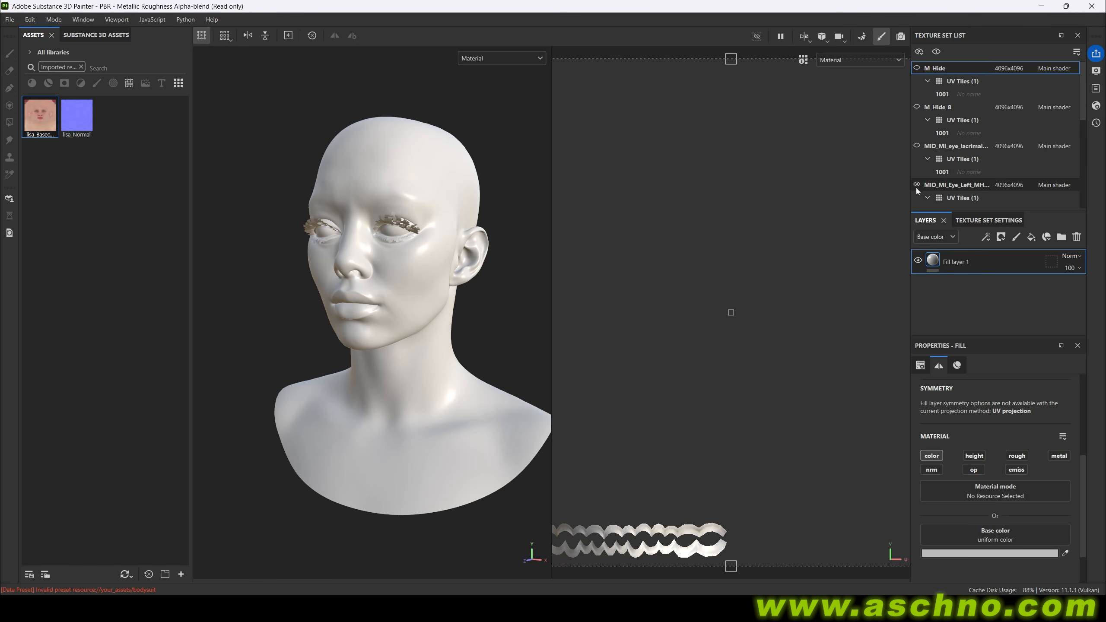
{"action": "scroll", "coordinate": [930, 171], "scroll_direction": "down", "scroll_amount": 1}
{"action": "left_click", "coordinate": [918, 184]}
{"action": "scroll", "coordinate": [918, 185], "scroll_direction": "down", "scroll_amount": 1}
{"action": "left_click", "coordinate": [919, 184]}
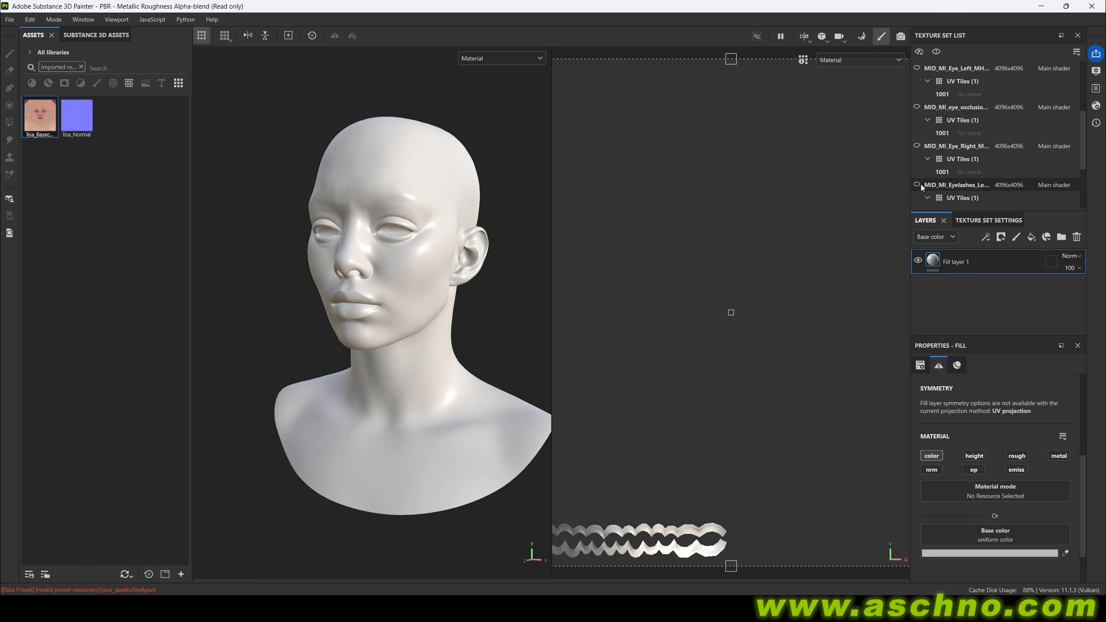
{"action": "scroll", "coordinate": [921, 185], "scroll_direction": "down", "scroll_amount": 1}
{"action": "left_click", "coordinate": [940, 185]}
{"action": "left_click", "coordinate": [918, 184]}
{"action": "left_click", "coordinate": [918, 185]}
{"action": "scroll", "coordinate": [918, 185], "scroll_direction": "down", "scroll_amount": 1}
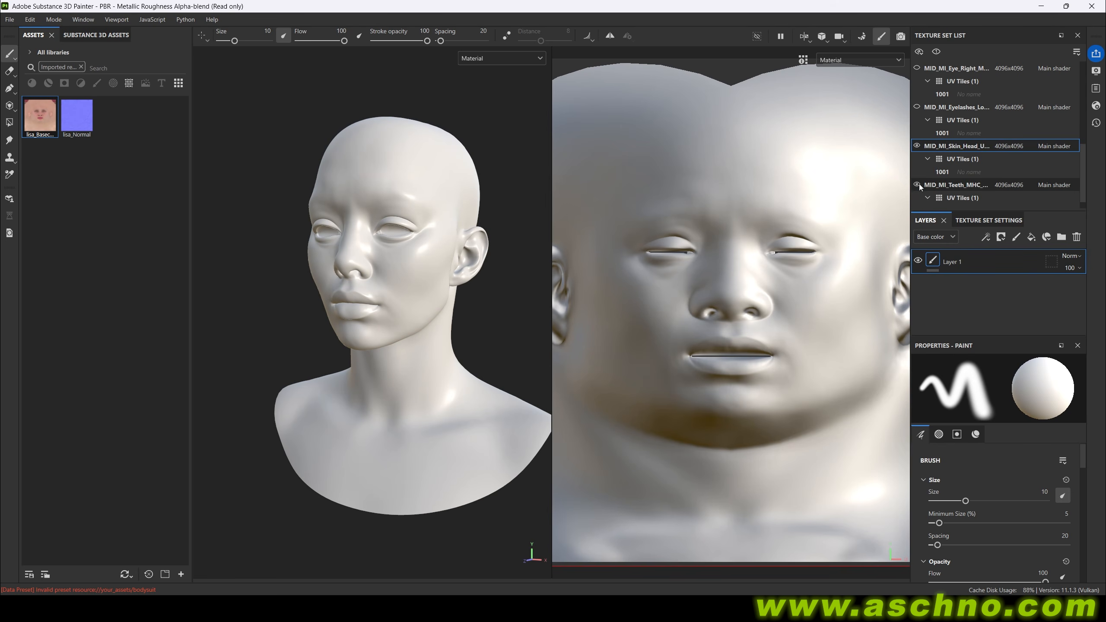
Replace the head skin's default paint layer with a fill layer using lisa_Basecolor in its base color channel.
{"action": "left_click", "coordinate": [993, 257]}
{"action": "key", "text": "Delete"}
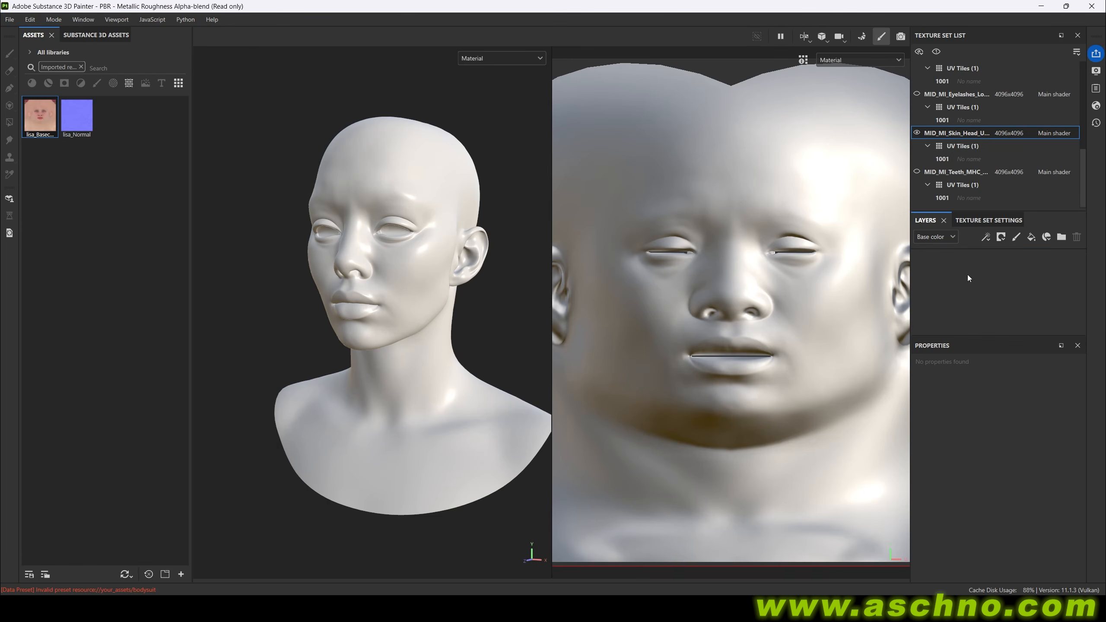
{"action": "left_click", "coordinate": [1032, 237]}
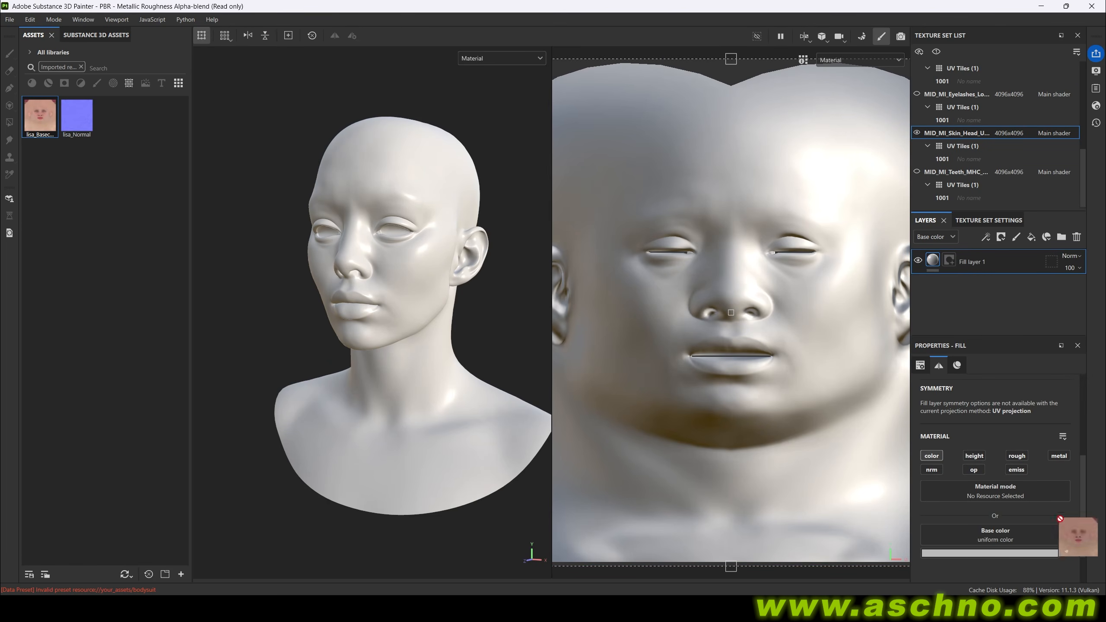
Add a second fill layer with only the normal channel active and assign lisa_Normal to it.
{"action": "left_click", "coordinate": [1032, 237]}
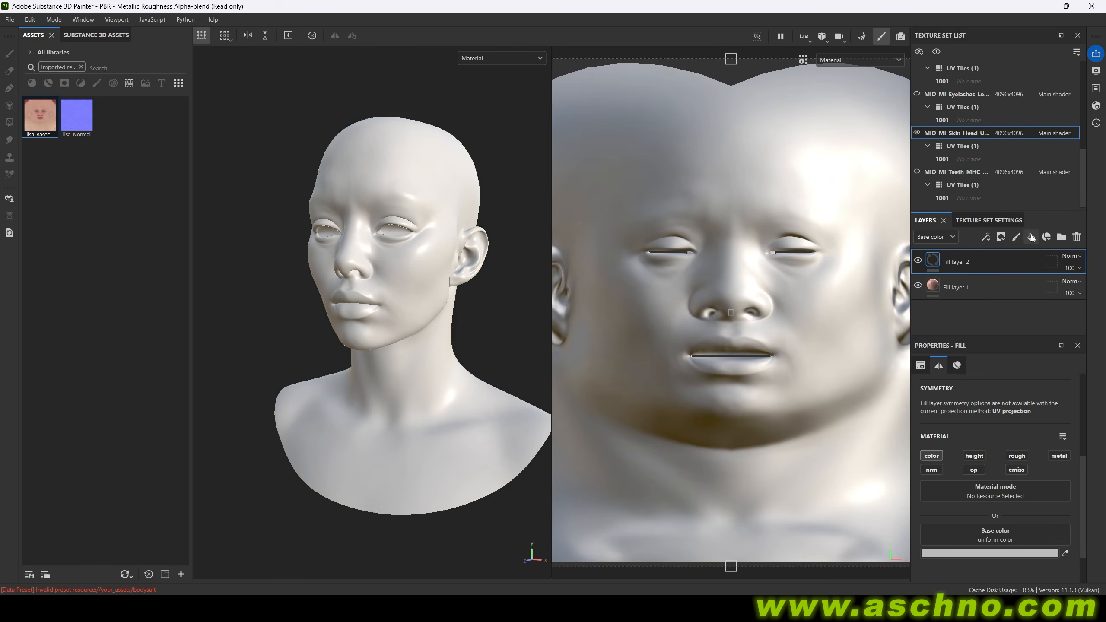
{"action": "left_click", "coordinate": [930, 471]}
{"action": "left_click_drag", "start_coordinate": [981, 539], "coordinate": [980, 539]}
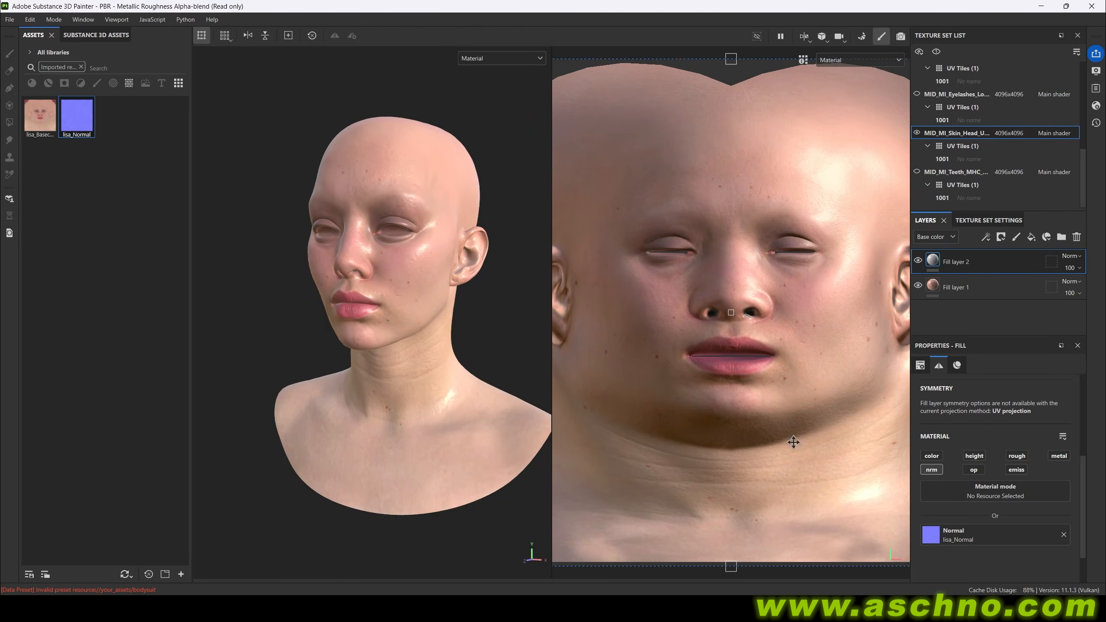
Bake the selected mesh maps at an output size of 4096 and return to painting mode.
{"action": "scroll", "coordinate": [374, 328], "scroll_direction": "down", "scroll_amount": 1}
{"action": "mouse_move", "coordinate": [361, 327]}
{"action": "left_mouse_down", "text": "alt"}
{"action": "mouse_move", "coordinate": [380, 328]}
{"action": "mouse_move", "coordinate": [358, 324]}
{"action": "left_mouse_up", "text": "alt"}
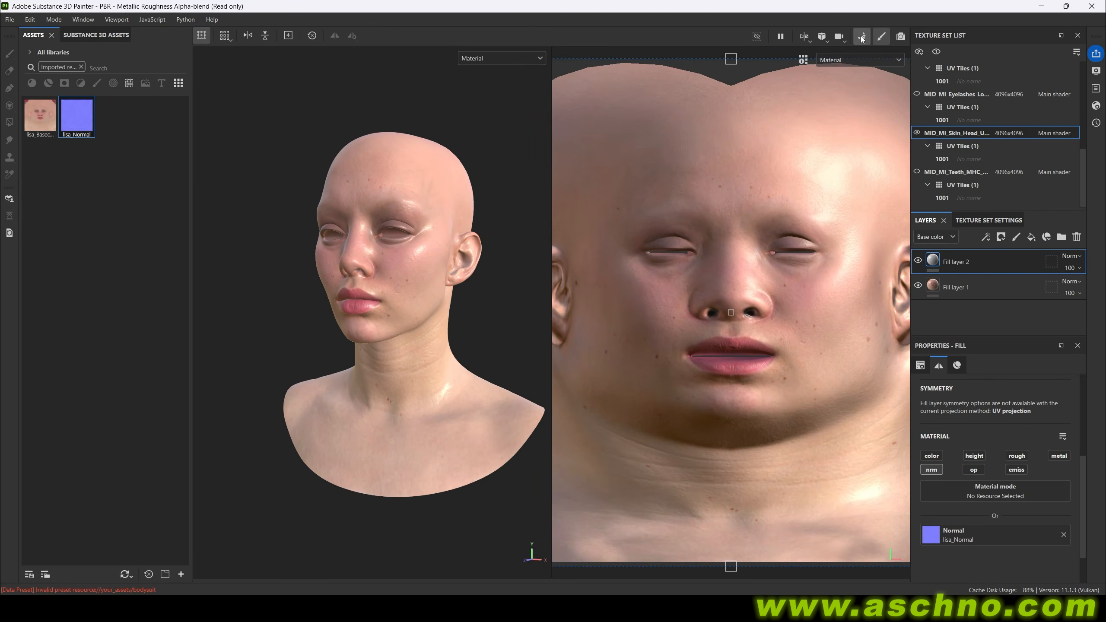
{"action": "left_click", "coordinate": [861, 37]}
{"action": "left_click", "coordinate": [243, 90]}
{"action": "left_click", "coordinate": [233, 186]}
{"action": "left_click", "coordinate": [713, 558]}
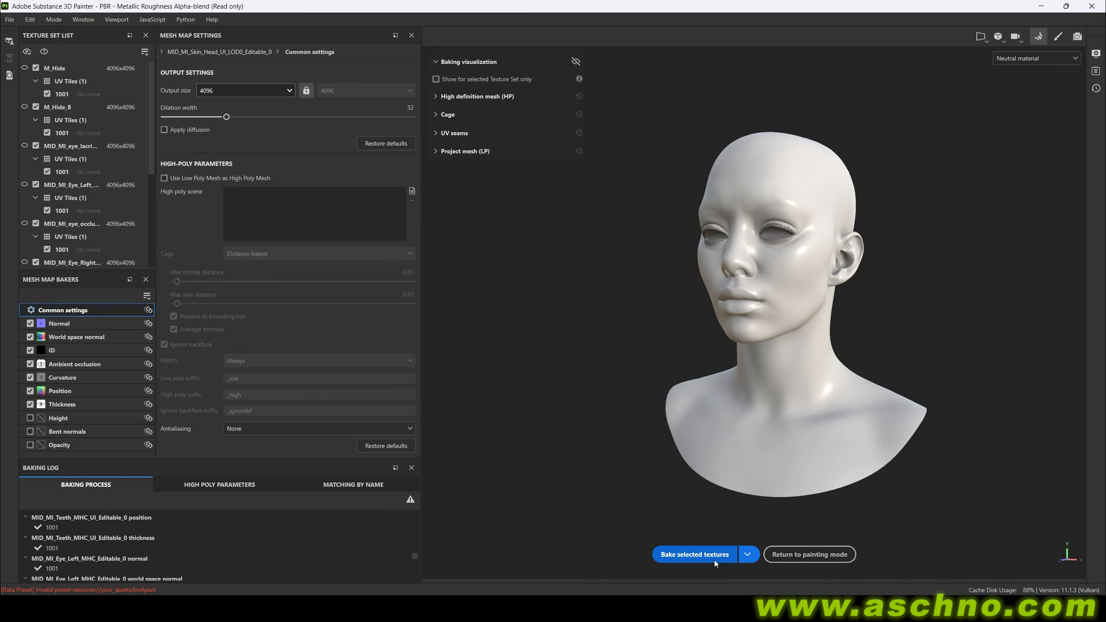
{"action": "left_click", "coordinate": [810, 559]}
Remove the ambient occlusion mesh map from the head skin's texture set settings.
{"action": "left_click", "coordinate": [986, 222]}
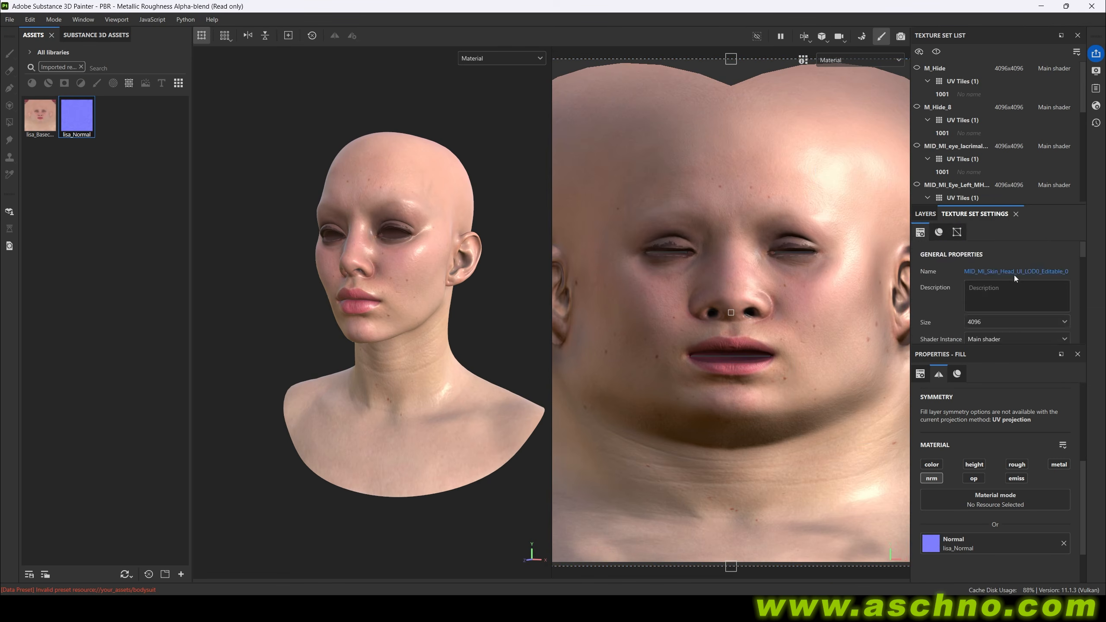
{"action": "scroll", "coordinate": [1012, 282], "scroll_direction": "down", "scroll_amount": 10}
{"action": "left_click", "coordinate": [1062, 313]}
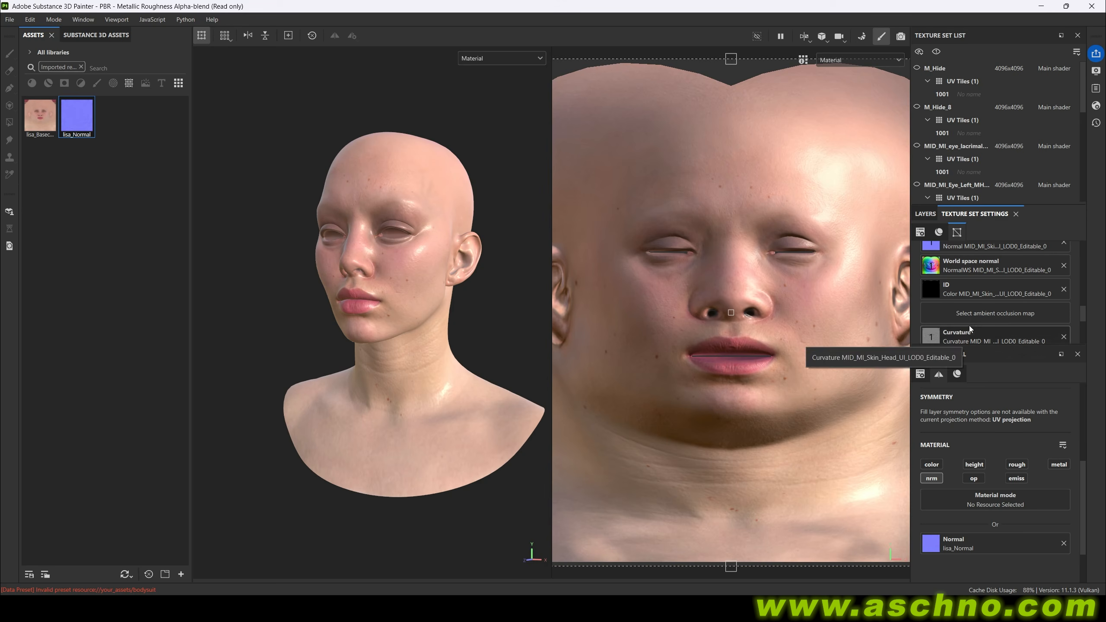
{"action": "mouse_move", "coordinate": [376, 358]}
{"action": "left_mouse_down", "text": "alt"}
{"action": "mouse_move", "coordinate": [439, 356]}
{"action": "mouse_move", "coordinate": [367, 347]}
{"action": "left_mouse_up", "text": "alt"}
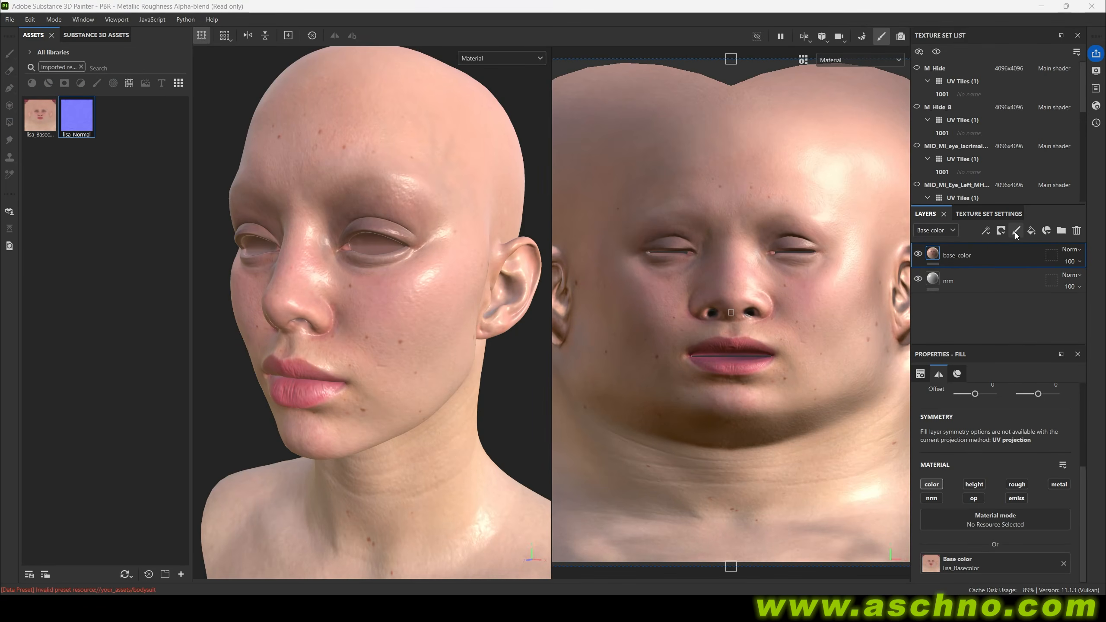
Add a paint layer above base_color and name it paint_spots.
{"action": "left_click", "coordinate": [1015, 230]}
{"action": "double_click", "coordinate": [953, 255]}
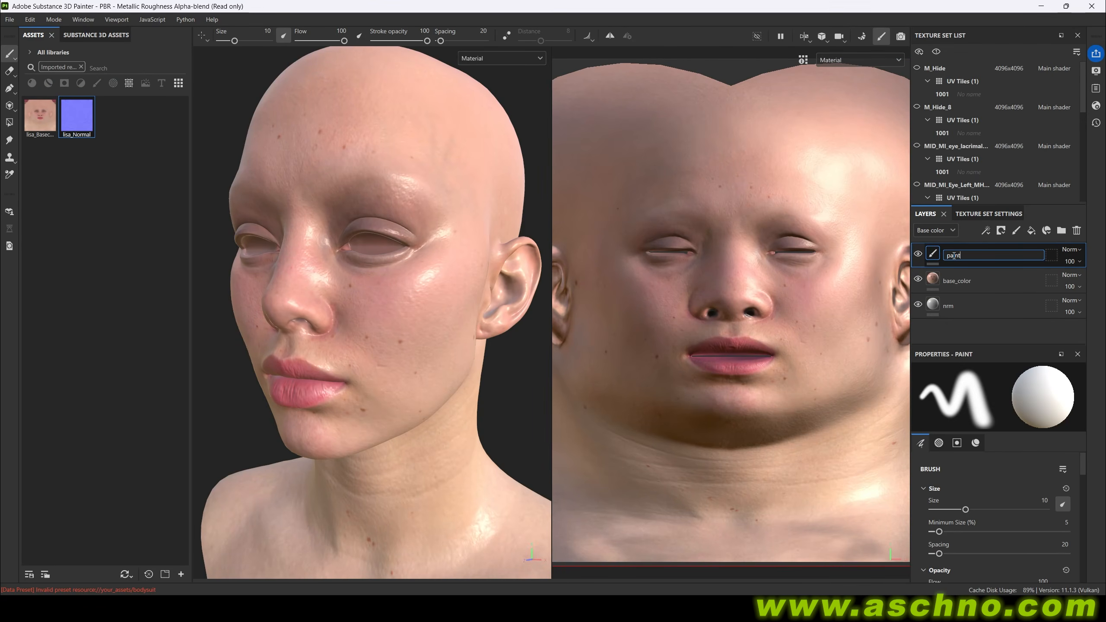
{"action": "type", "text": "paint_spots"}
{"action": "key", "text": "Return"}
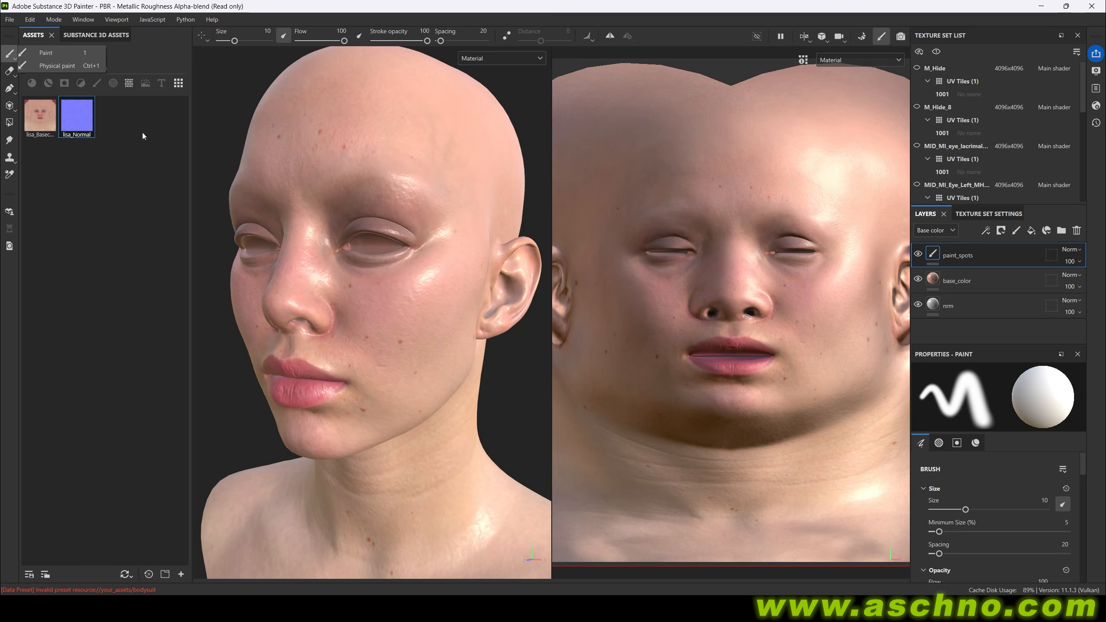
Paint over the moles and spots on the cheeks, chin and neck using skin colors sampled from nearby areas.
{"action": "scroll", "coordinate": [398, 358], "scroll_direction": "up", "scroll_amount": 4}
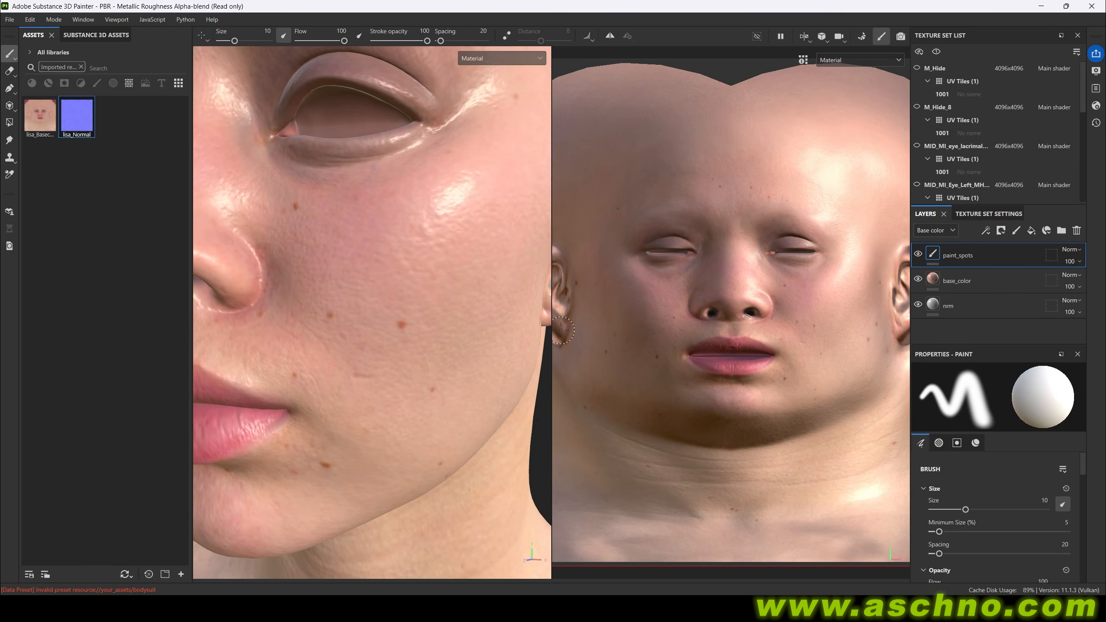
{"action": "left_click", "coordinate": [294, 216]}
{"action": "scroll", "coordinate": [290, 205], "scroll_direction": "down", "scroll_amount": 2}
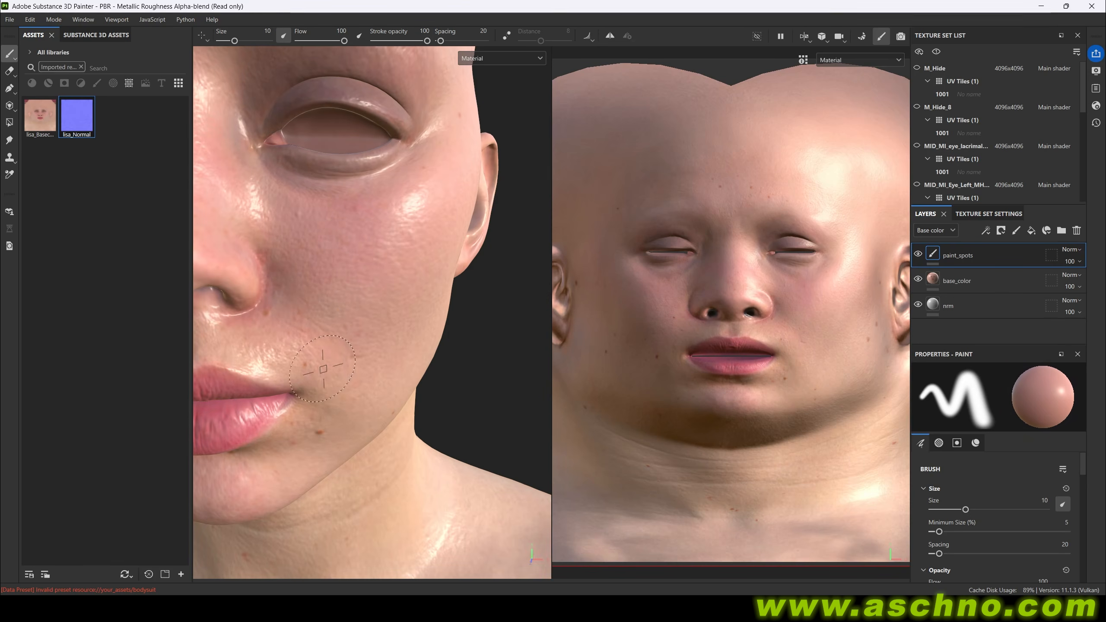
{"action": "scroll", "coordinate": [321, 407], "scroll_direction": "down", "scroll_amount": 2}
{"action": "scroll", "coordinate": [401, 349], "scroll_direction": "up", "scroll_amount": 4}
{"action": "mouse_move", "coordinate": [321, 408]}
{"action": "left_mouse_down", "text": "alt"}
{"action": "mouse_move", "coordinate": [401, 349]}
{"action": "mouse_move", "coordinate": [391, 331]}
{"action": "left_mouse_up", "text": "alt"}
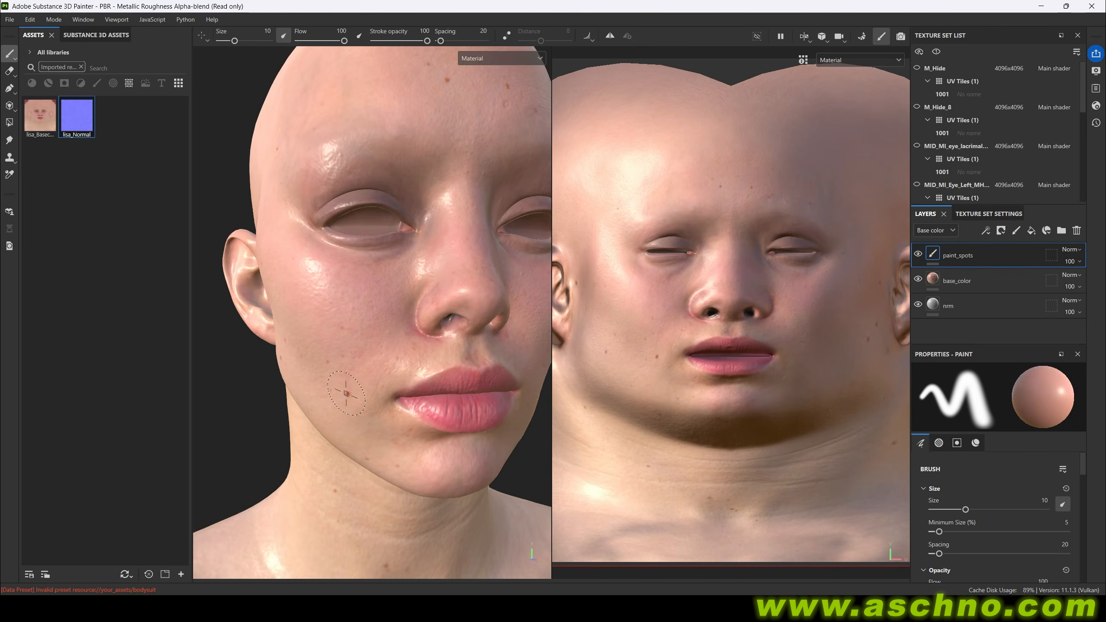
{"action": "mouse_move", "coordinate": [396, 463]}
{"action": "left_mouse_down", "text": "alt"}
{"action": "mouse_move", "coordinate": [286, 271]}
{"action": "mouse_move", "coordinate": [357, 305]}
{"action": "left_mouse_up", "text": "alt"}
{"action": "scroll", "coordinate": [357, 305], "scroll_direction": "down", "scroll_amount": 3}
{"action": "right_click_drag", "start_coordinate": [357, 305], "coordinate": [370, 348], "text": "shift"}
{"action": "scroll", "coordinate": [371, 392], "scroll_direction": "up", "scroll_amount": 5}
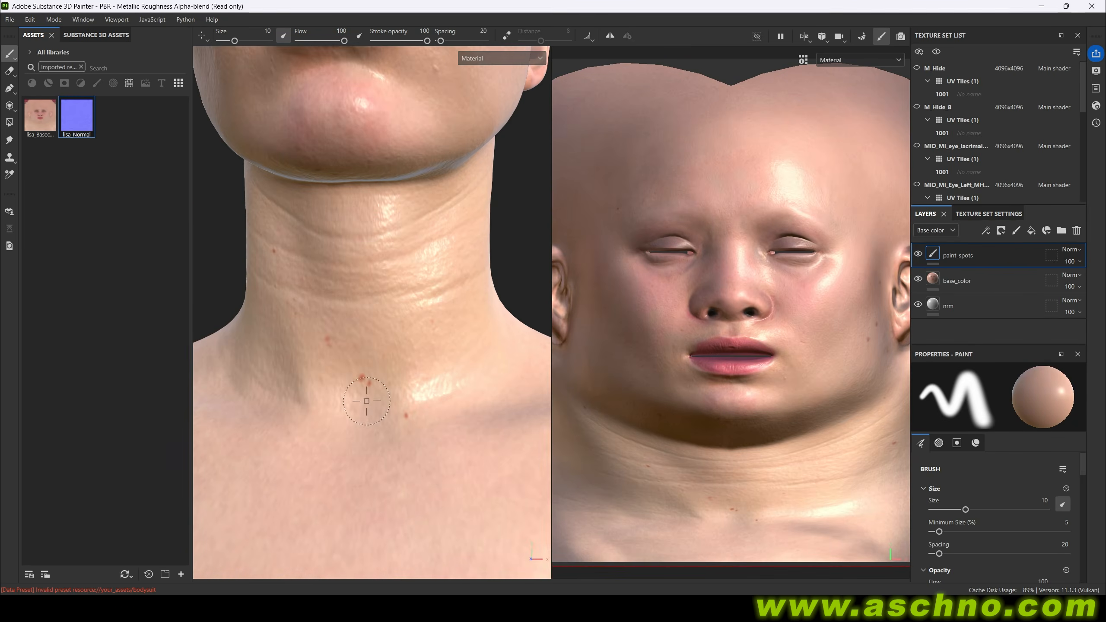
{"action": "left_click", "coordinate": [324, 343]}
{"action": "left_click_drag", "start_coordinate": [324, 344], "coordinate": [361, 321], "text": "alt"}
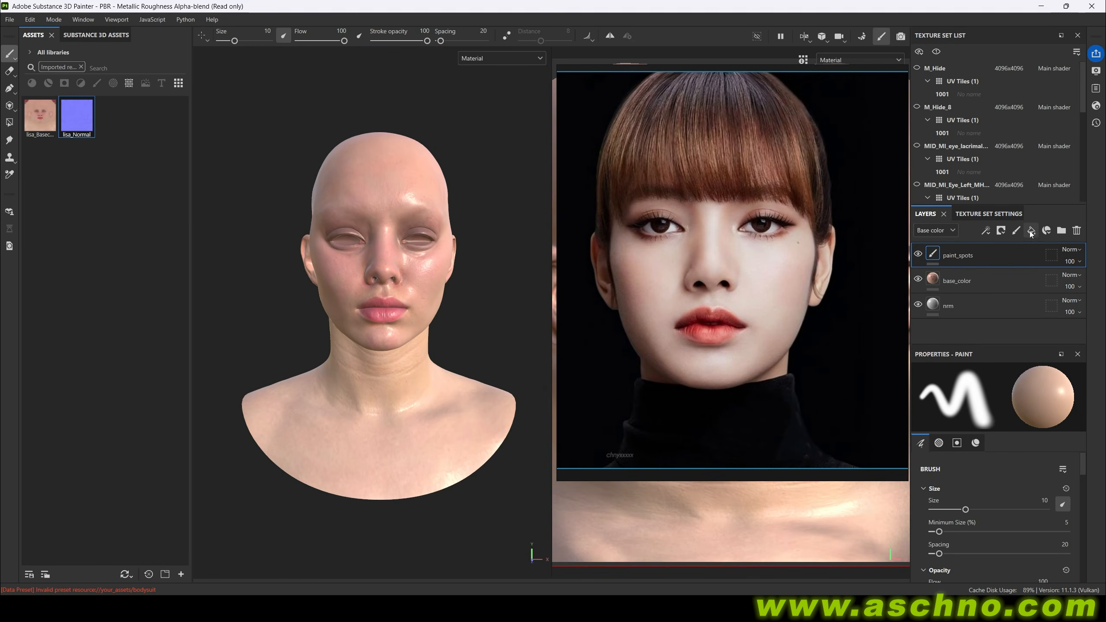
Add a fill layer above paint_spots with its base color sampled from the pale cheek skin in the reference portrait.
{"action": "left_click", "coordinate": [1031, 231]}
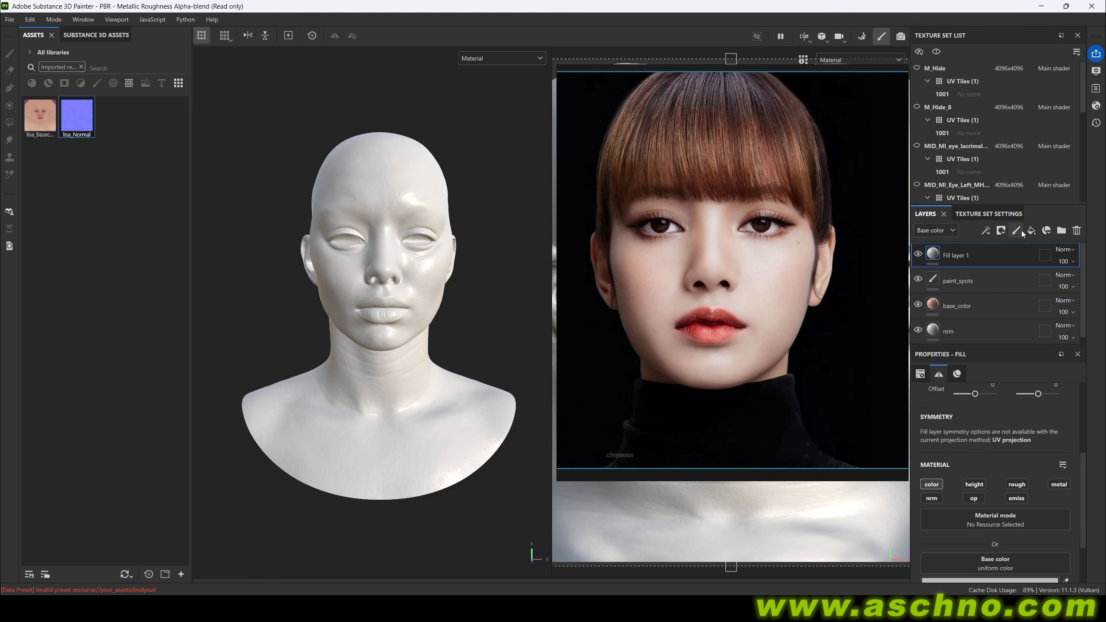
{"action": "scroll", "coordinate": [972, 565], "scroll_direction": "down", "scroll_amount": 3}
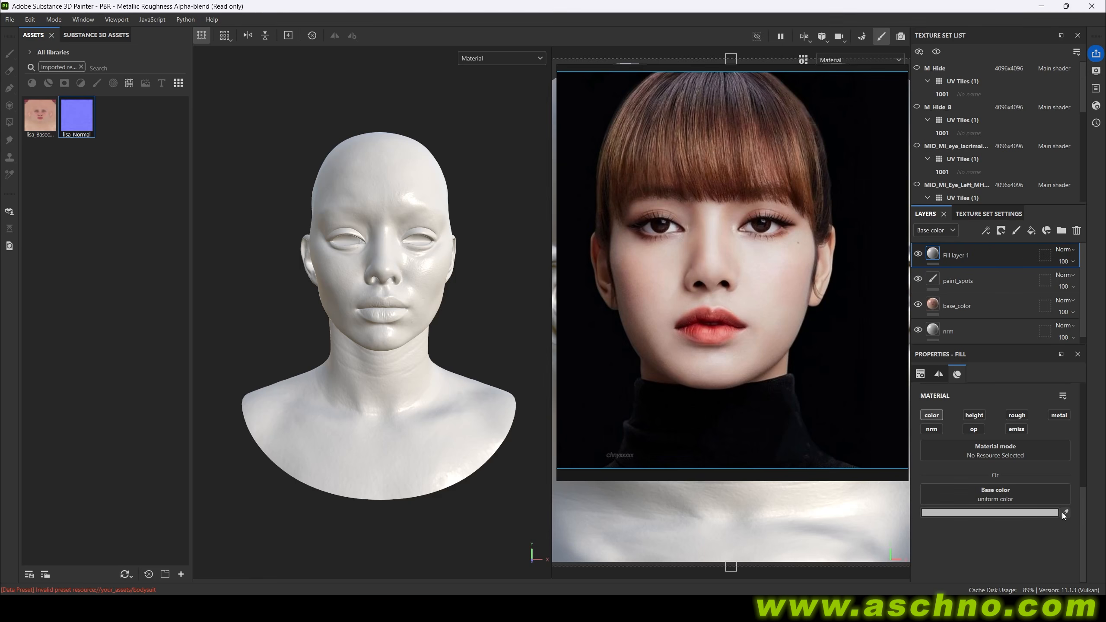
{"action": "left_click", "coordinate": [765, 260]}
Set the new fill layer to Screen blending at 44 opacity and name it foundation.
{"action": "left_click", "coordinate": [1065, 251]}
{"action": "left_click", "coordinate": [1059, 185]}
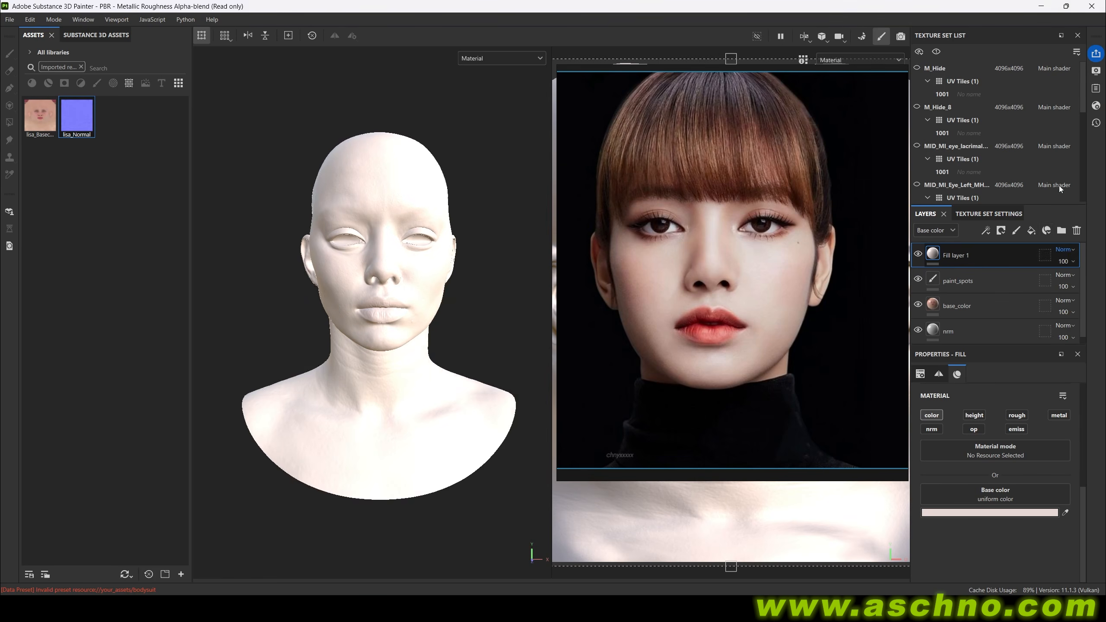
{"action": "left_click", "coordinate": [938, 230]}
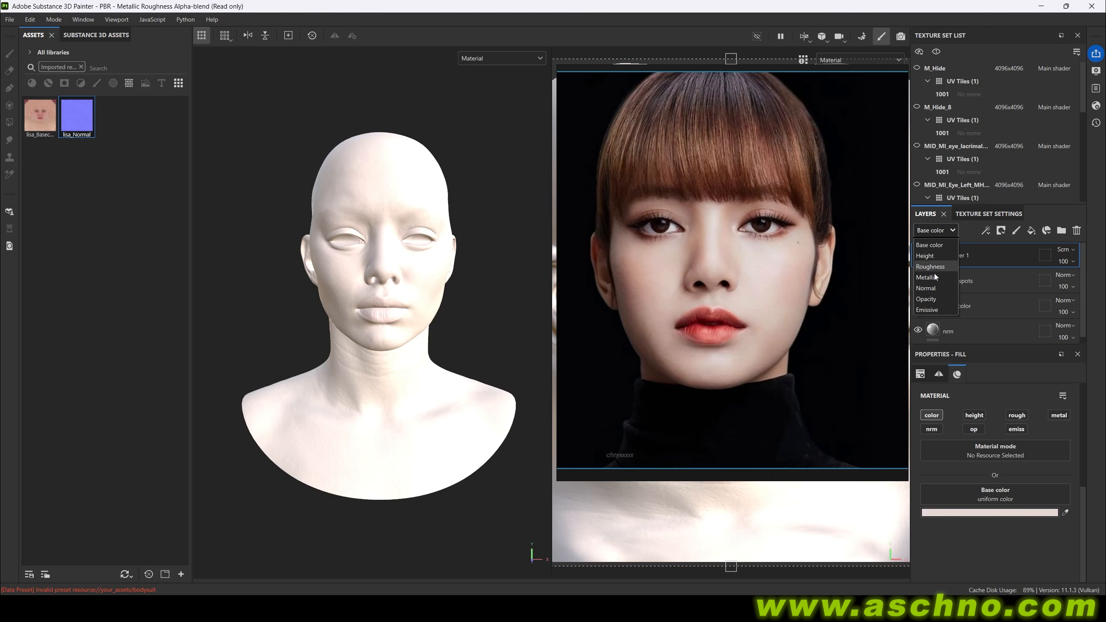
{"action": "left_click", "coordinate": [1070, 265]}
{"action": "left_click_drag", "start_coordinate": [1099, 280], "coordinate": [1075, 289]}
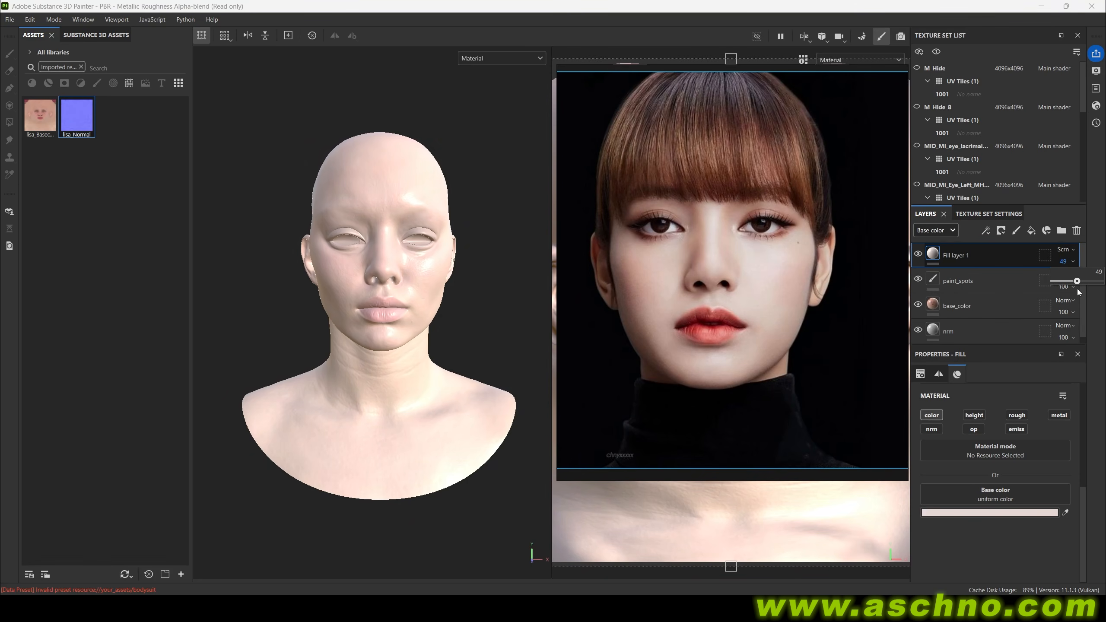
{"action": "left_click_drag", "start_coordinate": [451, 308], "coordinate": [432, 308], "text": "alt"}
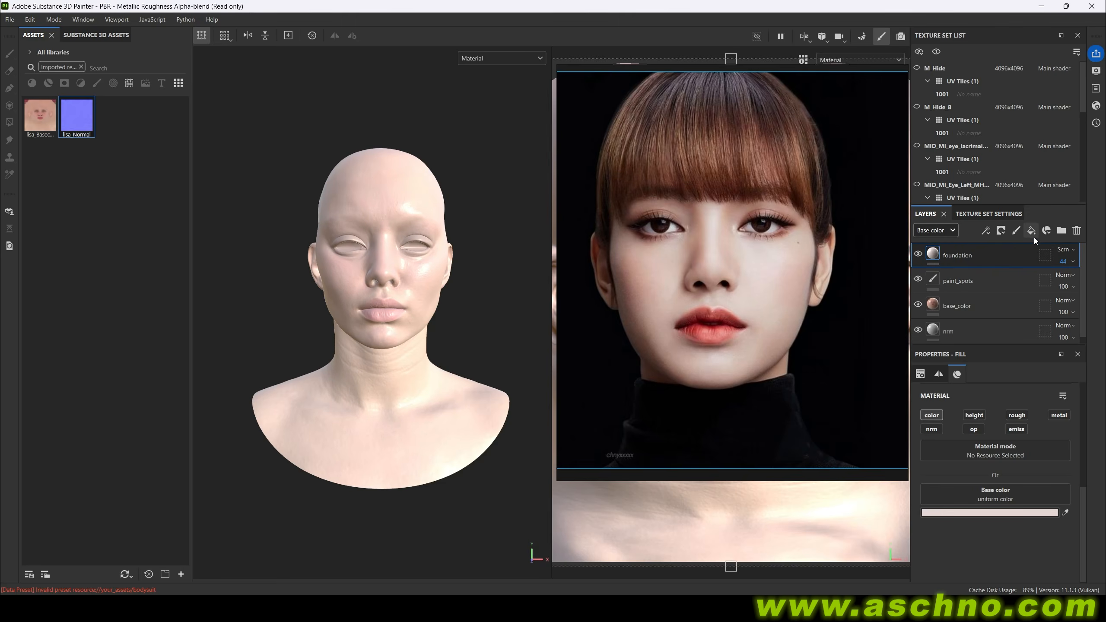
Add a fill layer named contour with a shadow tone sampled from the portrait, a black mask and a paint effect.
{"action": "left_click", "coordinate": [1032, 231]}
{"action": "double_click", "coordinate": [960, 256]}
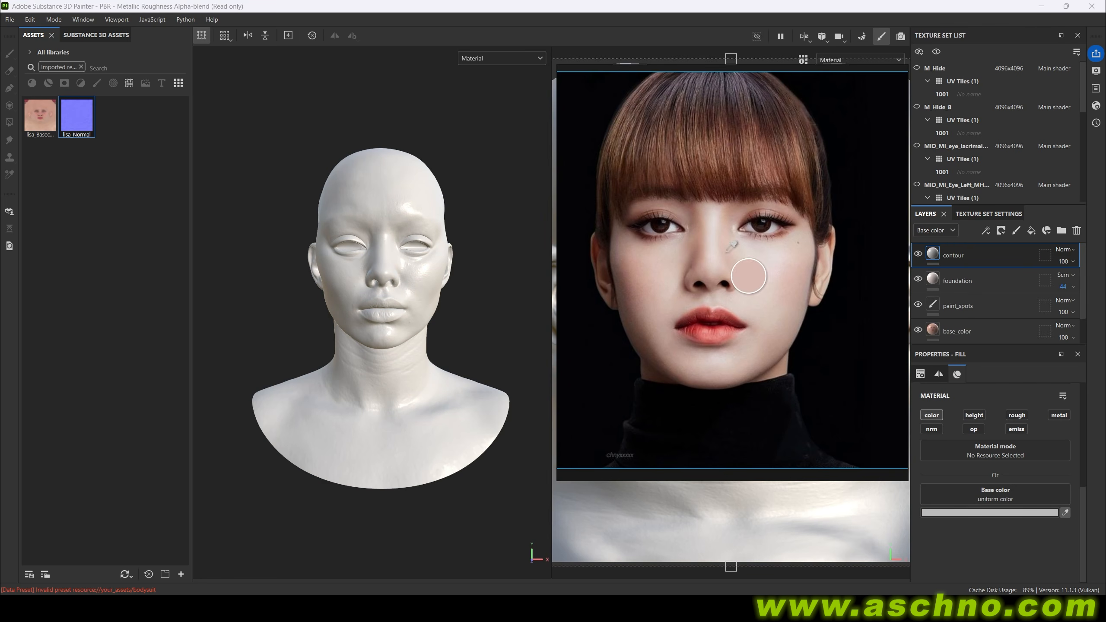
{"action": "left_click", "coordinate": [1001, 232]}
{"action": "left_click", "coordinate": [1006, 257]}
{"action": "left_click", "coordinate": [986, 232]}
{"action": "left_click", "coordinate": [1000, 257]}
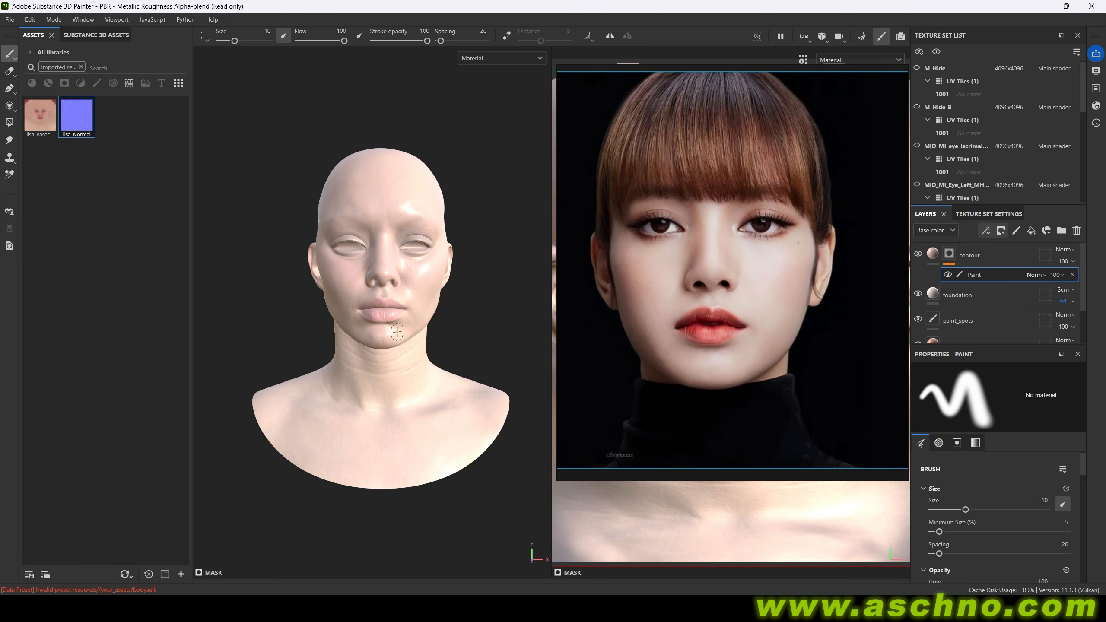
Enable symmetry and paint the contour mask under the cheekbones and along the jaw with a brush reduced to about size 16–21.
{"action": "left_click_drag", "start_coordinate": [402, 331], "coordinate": [395, 329], "text": "alt"}
{"action": "mouse_move", "coordinate": [394, 330]}
{"action": "right_mouse_down", "text": "ctrl"}
{"action": "mouse_move", "coordinate": [446, 330]}
{"action": "mouse_move", "coordinate": [430, 329]}
{"action": "right_mouse_up", "text": "ctrl"}
{"action": "scroll", "coordinate": [437, 328], "scroll_direction": "up", "scroll_amount": 1}
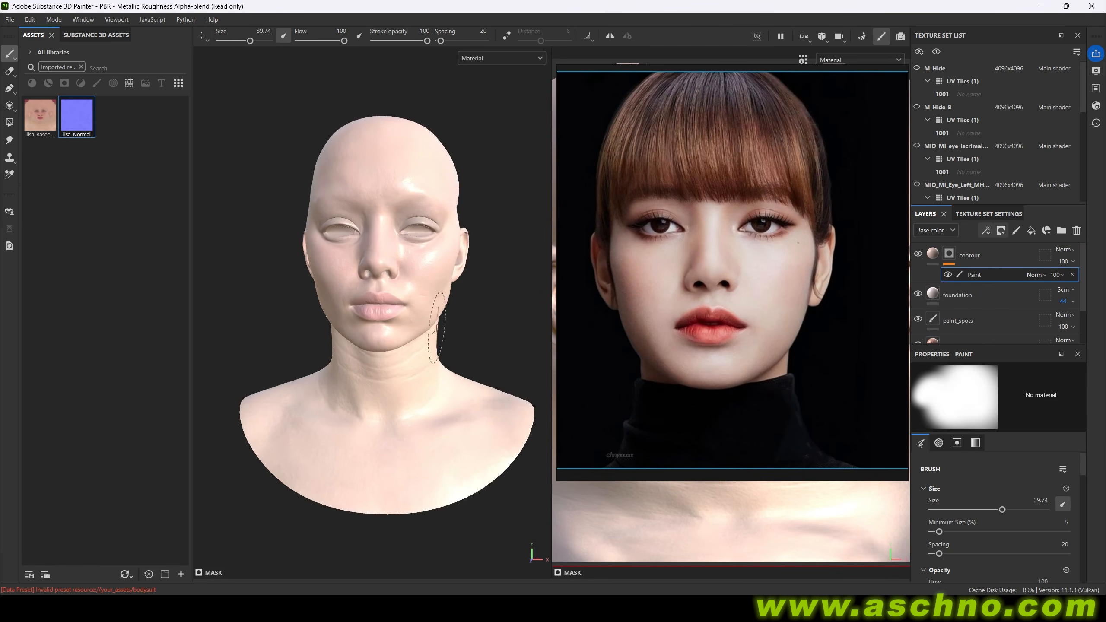
{"action": "scroll", "coordinate": [437, 328], "scroll_direction": "up", "scroll_amount": 2}
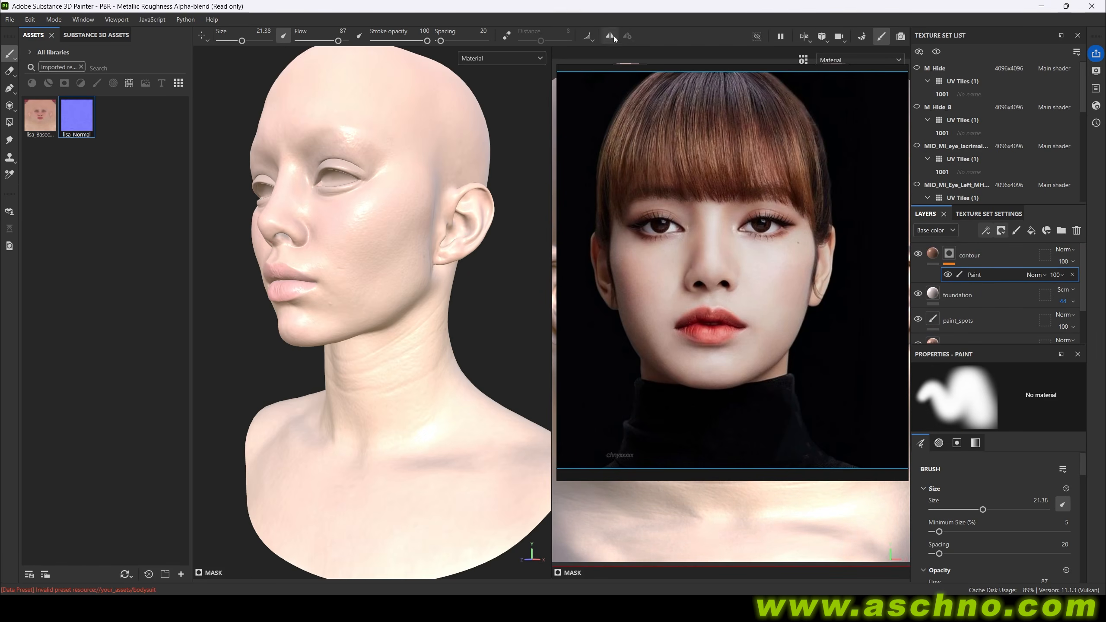
{"action": "left_click", "coordinate": [613, 37]}
{"action": "mouse_move", "coordinate": [440, 344]}
{"action": "left_mouse_down", "text": "alt"}
{"action": "mouse_move", "coordinate": [436, 327]}
{"action": "mouse_move", "coordinate": [392, 301]}
{"action": "left_mouse_up", "text": "alt"}
{"action": "left_click_drag", "start_coordinate": [302, 333], "coordinate": [404, 296]}
{"action": "mouse_move", "coordinate": [440, 286]}
{"action": "left_mouse_down", "text": "alt"}
{"action": "mouse_move", "coordinate": [425, 281]}
{"action": "mouse_move", "coordinate": [436, 304]}
{"action": "mouse_move", "coordinate": [379, 244]}
{"action": "mouse_move", "coordinate": [387, 240]}
{"action": "left_mouse_up", "text": "alt"}
{"action": "scroll", "coordinate": [424, 280], "scroll_direction": "down", "scroll_amount": 3}
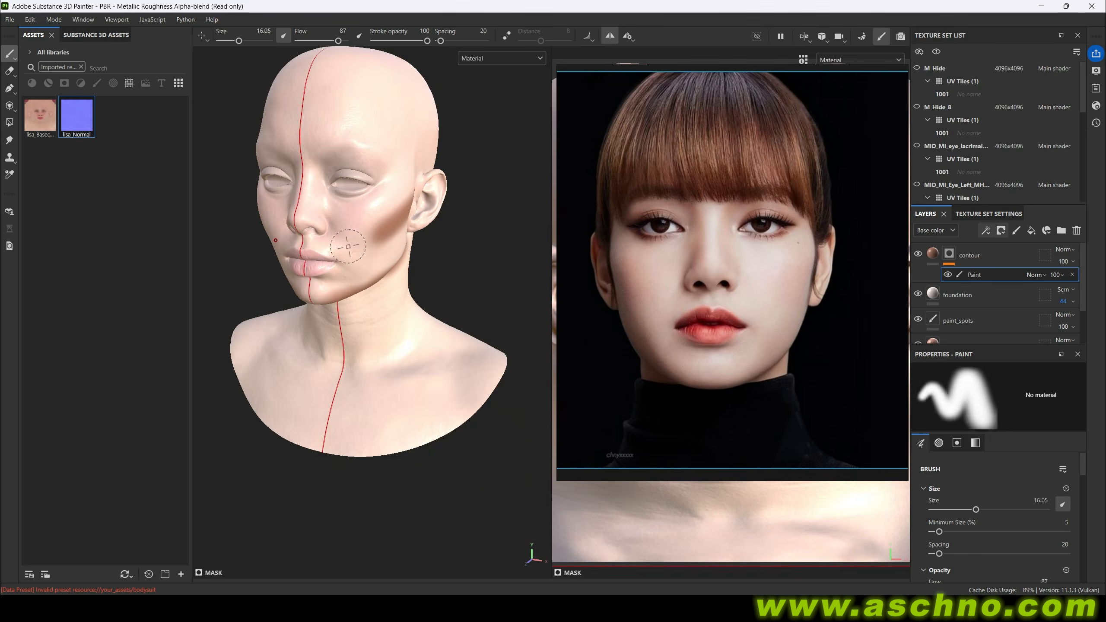
Paint the contour mask along both sides of the nose with a brush of about size 12.
{"action": "right_click_drag", "start_coordinate": [348, 247], "coordinate": [333, 246], "text": "ctrl"}
{"action": "scroll", "coordinate": [383, 262], "scroll_direction": "up", "scroll_amount": 3}
{"action": "mouse_move", "coordinate": [347, 247]}
{"action": "left_mouse_down", "text": "alt"}
{"action": "mouse_move", "coordinate": [392, 244]}
{"action": "mouse_move", "coordinate": [382, 301]}
{"action": "mouse_move", "coordinate": [333, 309]}
{"action": "mouse_move", "coordinate": [375, 301]}
{"action": "left_mouse_up", "text": "alt"}
{"action": "scroll", "coordinate": [383, 300], "scroll_direction": "down", "scroll_amount": 3}
{"action": "scroll", "coordinate": [332, 312], "scroll_direction": "down", "scroll_amount": 3}
{"action": "scroll", "coordinate": [374, 301], "scroll_direction": "up", "scroll_amount": 3}
{"action": "right_click_drag", "start_coordinate": [362, 236], "coordinate": [374, 235], "text": "ctrl"}
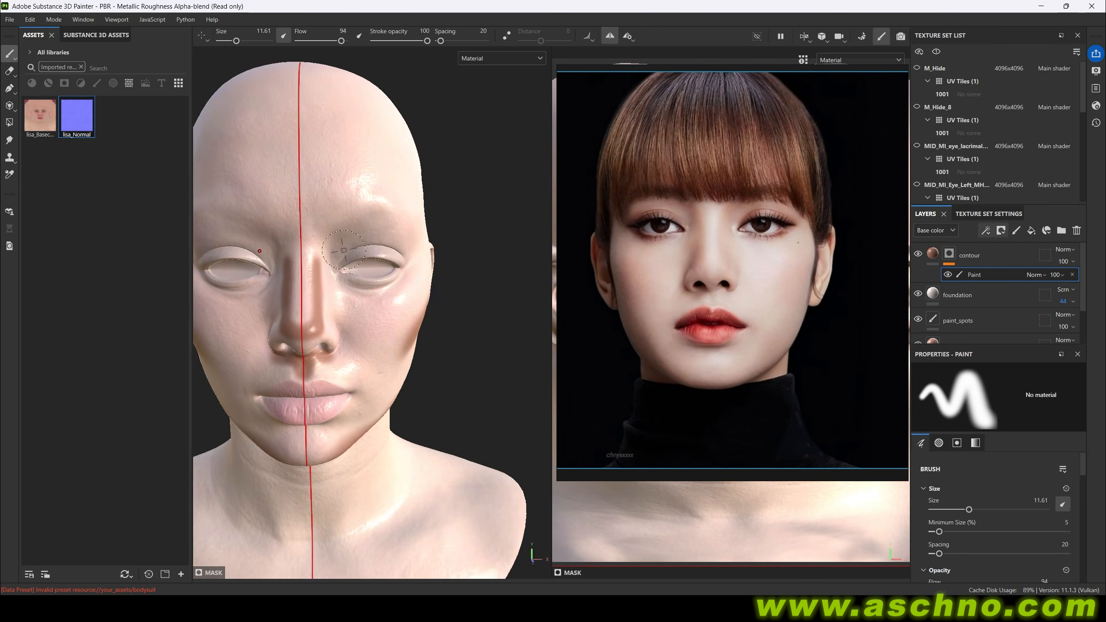
Paint contour shading around the eye sockets and, with a brush of about size 24, along the upper forehead.
{"action": "scroll", "coordinate": [375, 173], "scroll_direction": "down", "scroll_amount": 4}
{"action": "mouse_move", "coordinate": [344, 239]}
{"action": "left_mouse_down"}
{"action": "mouse_move", "coordinate": [392, 237]}
{"action": "mouse_move", "coordinate": [333, 244]}
{"action": "left_mouse_up"}
{"action": "scroll", "coordinate": [370, 229], "scroll_direction": "down", "scroll_amount": 1}
{"action": "scroll", "coordinate": [356, 174], "scroll_direction": "up", "scroll_amount": 3}
{"action": "right_click_drag", "start_coordinate": [359, 118], "coordinate": [376, 118], "text": "ctrl"}
{"action": "mouse_move", "coordinate": [359, 114]}
{"action": "left_mouse_down"}
{"action": "mouse_move", "coordinate": [381, 124]}
{"action": "mouse_move", "coordinate": [407, 174]}
{"action": "left_mouse_up"}
{"action": "scroll", "coordinate": [392, 262], "scroll_direction": "down", "scroll_amount": 3}
{"action": "left_click_drag", "start_coordinate": [349, 301], "coordinate": [404, 304], "text": "alt"}
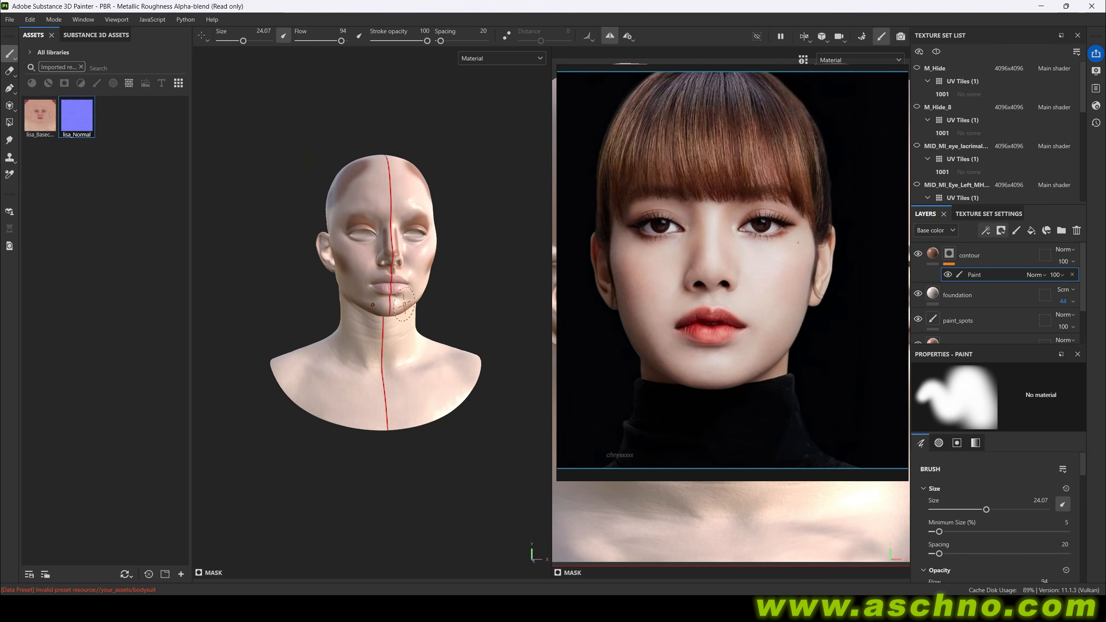
Refine the contour shading beside the nose and inner eyes with a smaller brush of size 9.42.
{"action": "left_click_drag", "start_coordinate": [459, 231], "coordinate": [418, 248], "text": "alt"}
{"action": "scroll", "coordinate": [424, 255], "scroll_direction": "up", "scroll_amount": 2}
{"action": "left_click_drag", "start_coordinate": [370, 278], "coordinate": [405, 279], "text": "alt"}
{"action": "scroll", "coordinate": [391, 283], "scroll_direction": "up", "scroll_amount": 2}
{"action": "right_click_drag", "start_coordinate": [371, 262], "coordinate": [350, 261], "text": "ctrl"}
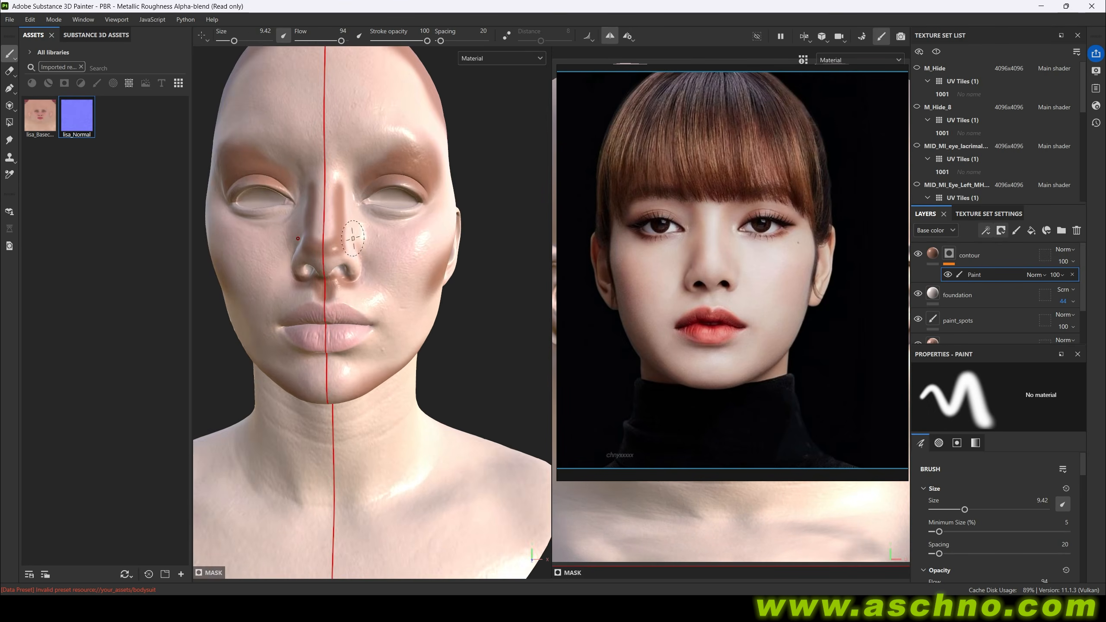
{"action": "left_click_drag", "start_coordinate": [392, 244], "coordinate": [352, 239], "text": "alt"}
{"action": "scroll", "coordinate": [349, 218], "scroll_direction": "up", "scroll_amount": 1}
{"action": "left_click_drag", "start_coordinate": [349, 198], "coordinate": [333, 252]}
{"action": "scroll", "coordinate": [370, 262], "scroll_direction": "down", "scroll_amount": 5}
{"action": "left_click_drag", "start_coordinate": [371, 261], "coordinate": [418, 259], "text": "alt"}
{"action": "left_click", "coordinate": [985, 230]}
{"action": "scroll", "coordinate": [450, 267], "scroll_direction": "down", "scroll_amount": 1}
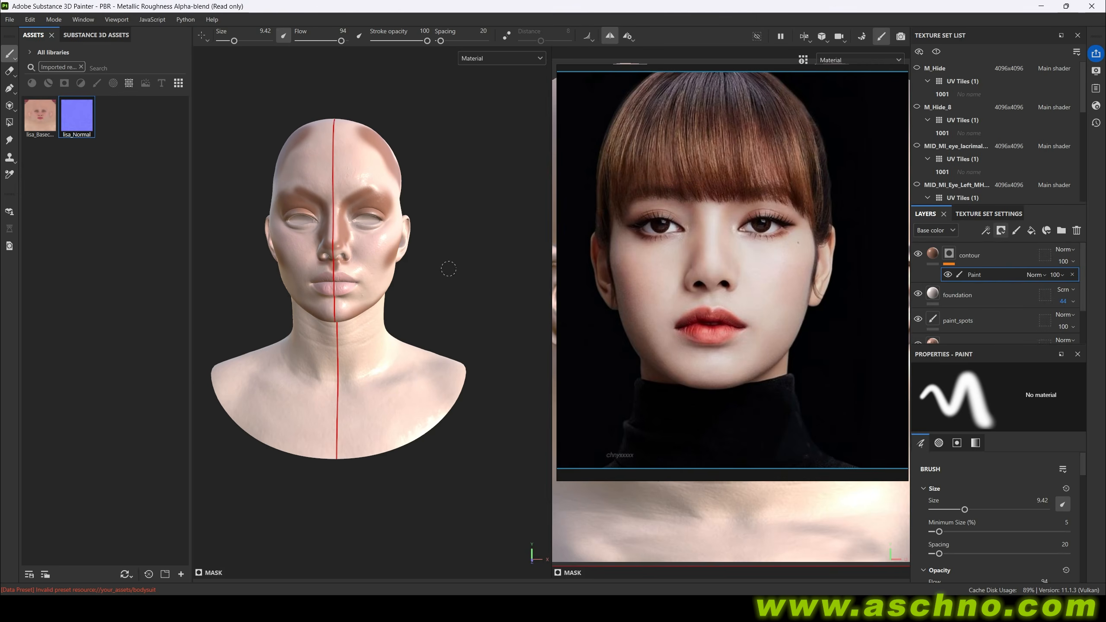
{"action": "scroll", "coordinate": [975, 292], "scroll_direction": "down", "scroll_amount": 1}
{"action": "left_click", "coordinate": [974, 282]}
{"action": "scroll", "coordinate": [1017, 517], "scroll_direction": "down", "scroll_amount": 5}
{"action": "left_click", "coordinate": [989, 569]}
{"action": "left_click", "coordinate": [1053, 387]}
{"action": "scroll", "coordinate": [983, 254], "scroll_direction": "up", "scroll_amount": 2}
Add a fill layer named Highlights above the contour layer and give it a black mask with a paint effect.
{"action": "left_click", "coordinate": [983, 254]}
{"action": "left_click", "coordinate": [1031, 231]}
{"action": "double_click", "coordinate": [956, 255]}
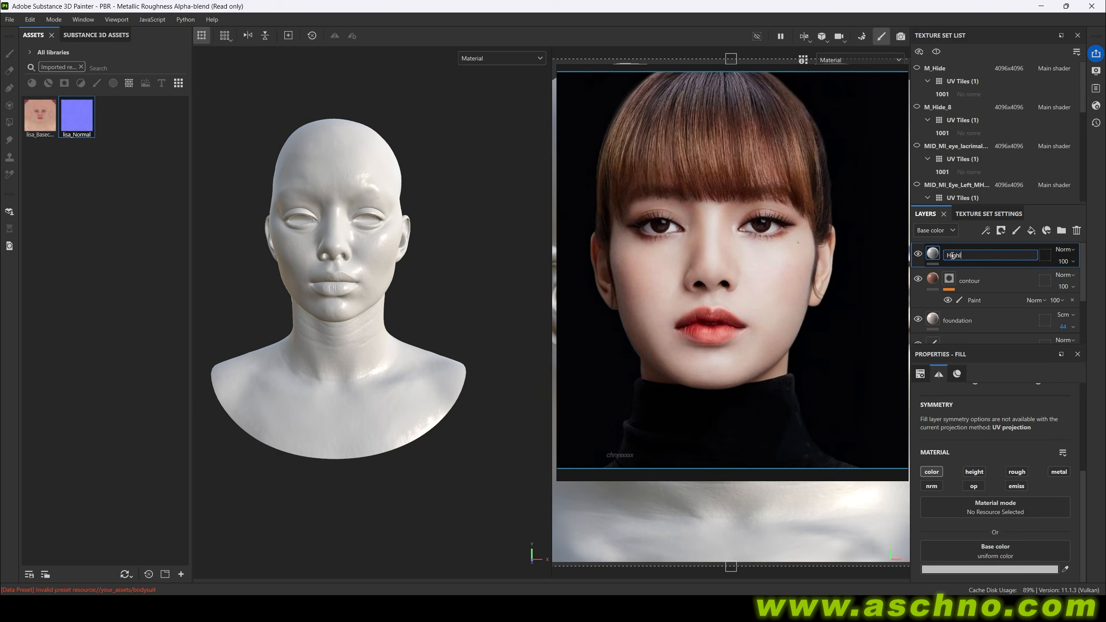
{"action": "type", "text": "Highlights"}
{"action": "left_click", "coordinate": [1002, 234]}
{"action": "left_click", "coordinate": [1025, 258]}
{"action": "left_click", "coordinate": [986, 230]}
{"action": "left_click", "coordinate": [1009, 258]}
Paint the Highlights mask on the cheeks under the eyes with a brush of about size 7.45.
{"action": "scroll", "coordinate": [335, 261], "scroll_direction": "up", "scroll_amount": 2}
{"action": "left_click_drag", "start_coordinate": [361, 244], "coordinate": [387, 236]}
{"action": "scroll", "coordinate": [330, 261], "scroll_direction": "up", "scroll_amount": 2}
{"action": "scroll", "coordinate": [348, 270], "scroll_direction": "down", "scroll_amount": 2}
{"action": "left_click_drag", "start_coordinate": [392, 282], "coordinate": [353, 288], "text": "alt"}
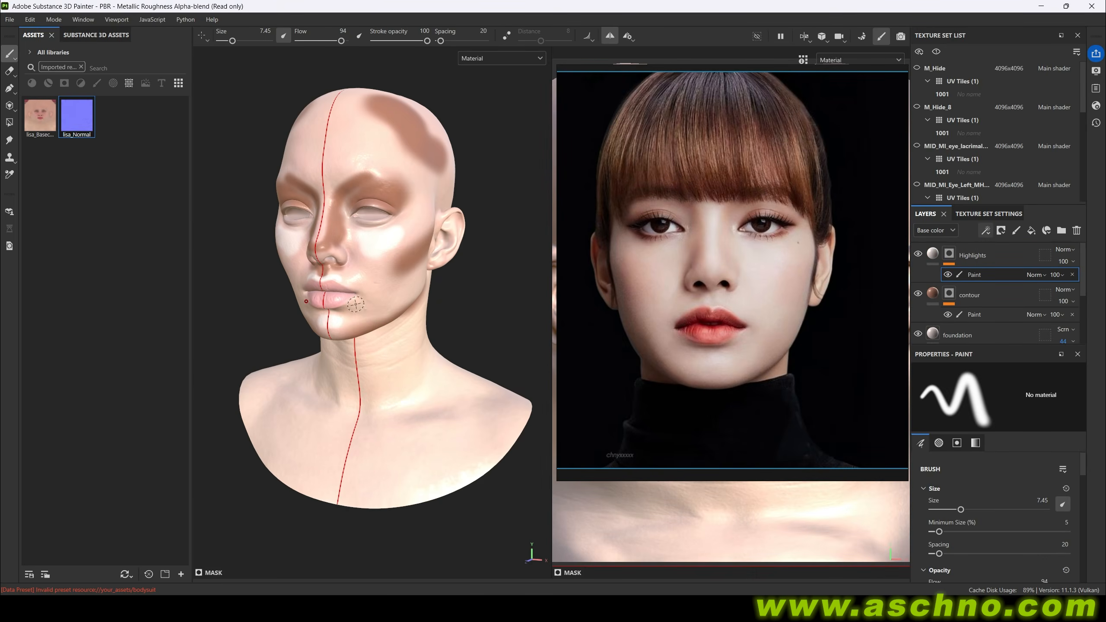
Paint highlights on the brow bones, nose, upper lip and chin with a brush reduced to size 5.34.
{"action": "right_click_drag", "start_coordinate": [341, 254], "coordinate": [331, 255], "text": "ctrl"}
{"action": "left_click_drag", "start_coordinate": [342, 255], "coordinate": [383, 254], "text": "alt"}
{"action": "scroll", "coordinate": [259, 245], "scroll_direction": "down", "scroll_amount": 3}
{"action": "scroll", "coordinate": [317, 226], "scroll_direction": "up", "scroll_amount": 3}
{"action": "left_click_drag", "start_coordinate": [320, 187], "coordinate": [321, 244]}
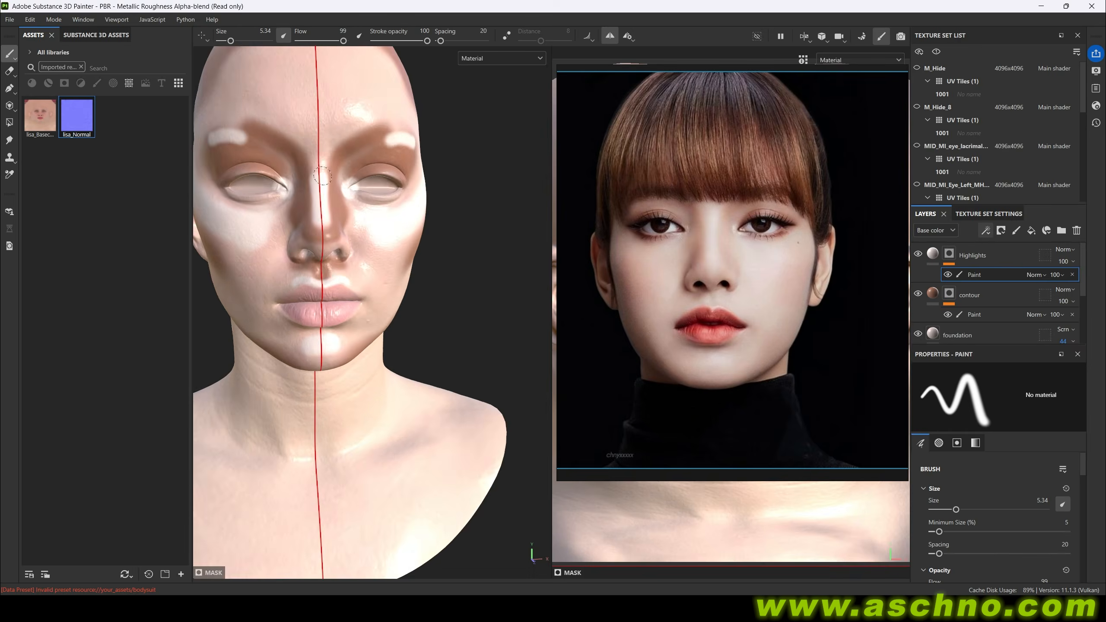
{"action": "scroll", "coordinate": [378, 279], "scroll_direction": "down", "scroll_amount": 3}
{"action": "left_click_drag", "start_coordinate": [378, 279], "coordinate": [340, 282], "text": "alt"}
{"action": "right_click_drag", "start_coordinate": [340, 333], "coordinate": [418, 335], "text": "shift"}
Add a reddish-brown fill layer named eyeshadow and give it a black mask with a paint effect.
{"action": "left_click", "coordinate": [1031, 230]}
{"action": "double_click", "coordinate": [966, 256]}
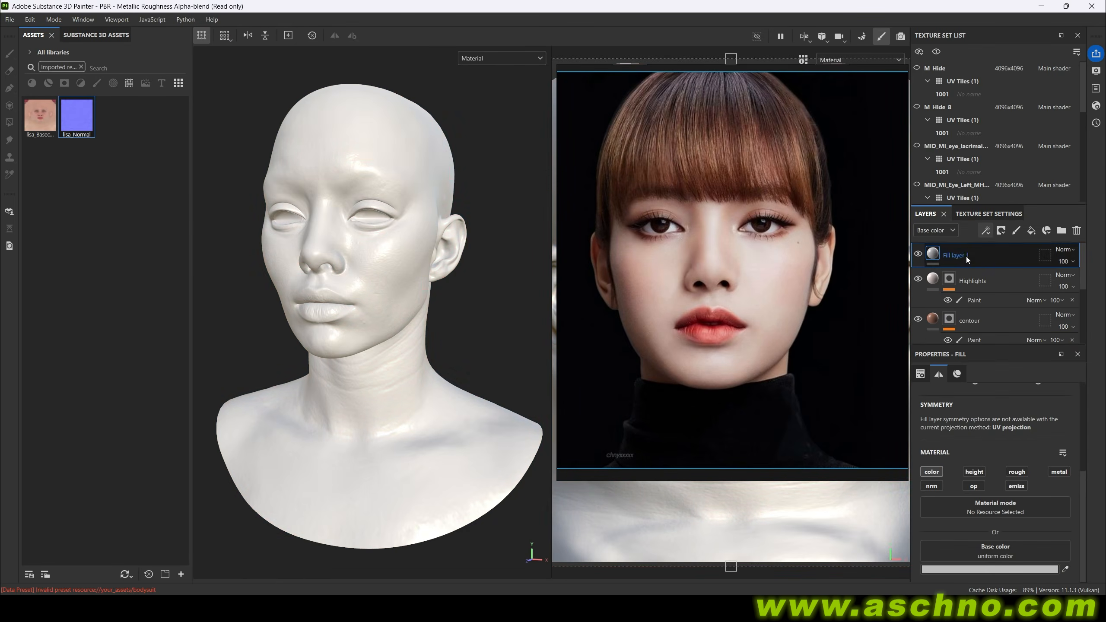
{"action": "type", "text": "eyeshadow"}
{"action": "left_click", "coordinate": [1000, 230]}
{"action": "left_click", "coordinate": [1026, 258]}
{"action": "left_click", "coordinate": [986, 230]}
{"action": "left_click", "coordinate": [1009, 258]}
Paint the eyeshadow mask over the upper lids, the outer eye corners and the outer lower lids with a smaller brush.
{"action": "right_click_drag", "start_coordinate": [369, 236], "coordinate": [357, 236], "text": "ctrl"}
{"action": "scroll", "coordinate": [357, 218], "scroll_direction": "down", "scroll_amount": 4}
{"action": "scroll", "coordinate": [370, 209], "scroll_direction": "up", "scroll_amount": 4}
{"action": "left_click_drag", "start_coordinate": [348, 196], "coordinate": [391, 205]}
{"action": "mouse_move", "coordinate": [427, 237]}
{"action": "left_mouse_down", "text": "alt"}
{"action": "mouse_move", "coordinate": [362, 233]}
{"action": "mouse_move", "coordinate": [388, 254]}
{"action": "mouse_move", "coordinate": [387, 240]}
{"action": "left_mouse_up", "text": "alt"}
{"action": "scroll", "coordinate": [352, 202], "scroll_direction": "down", "scroll_amount": 2}
{"action": "scroll", "coordinate": [352, 202], "scroll_direction": "down", "scroll_amount": 3}
Add a black fill layer named eyeliner and give it a black mask with a paint effect.
{"action": "left_click", "coordinate": [1031, 230]}
{"action": "double_click", "coordinate": [964, 257]}
{"action": "type", "text": "eyeliner"}
{"action": "left_click", "coordinate": [1001, 231]}
{"action": "left_click", "coordinate": [1026, 258]}
{"action": "left_click", "coordinate": [987, 231]}
{"action": "left_click", "coordinate": [1013, 257]}
Paint the eyeliner mask along the upper lash line and extend it into an outer wing with brush size 2.07.
{"action": "scroll", "coordinate": [435, 209], "scroll_direction": "up", "scroll_amount": 4}
{"action": "right_click_drag", "start_coordinate": [361, 239], "coordinate": [350, 240], "text": "ctrl"}
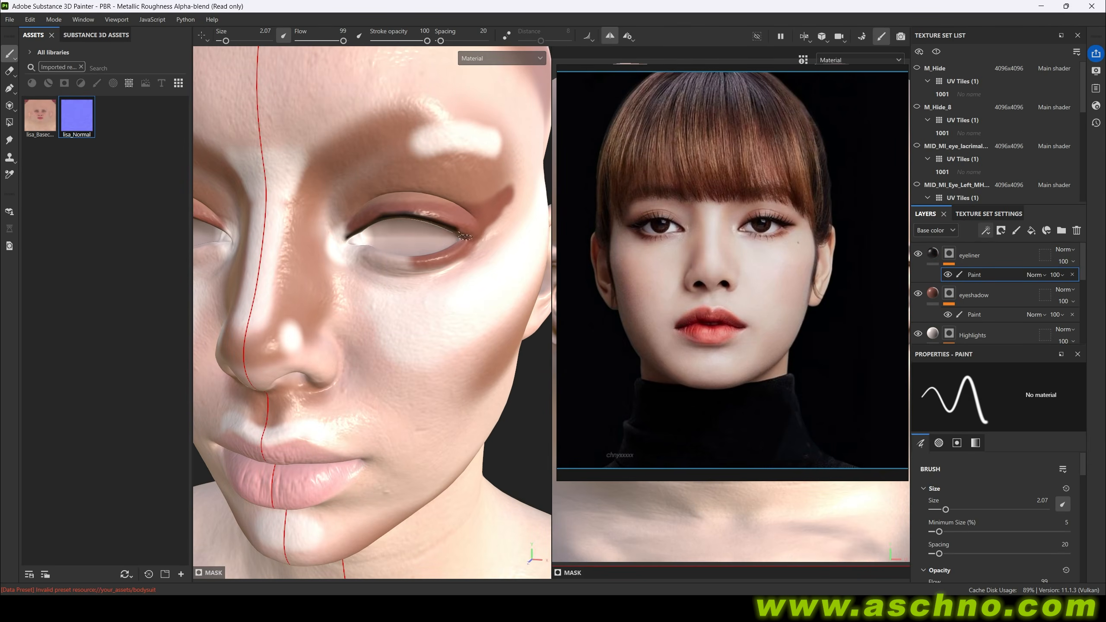
{"action": "scroll", "coordinate": [436, 235], "scroll_direction": "down", "scroll_amount": 4}
{"action": "mouse_move", "coordinate": [364, 240]}
{"action": "left_mouse_down"}
{"action": "mouse_move", "coordinate": [461, 231]}
{"action": "mouse_move", "coordinate": [409, 240]}
{"action": "mouse_move", "coordinate": [450, 261]}
{"action": "left_mouse_up"}
{"action": "scroll", "coordinate": [462, 236], "scroll_direction": "up", "scroll_amount": 4}
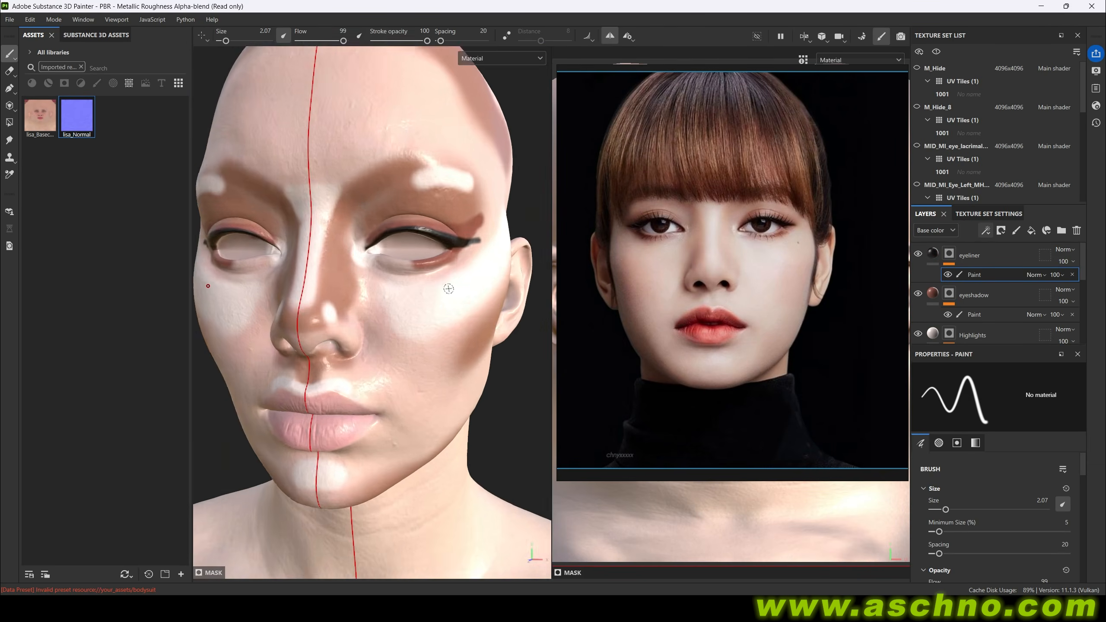
Refine the eyeliner along the eyelid edges with a finer brush of size 0.92.
{"action": "scroll", "coordinate": [449, 289], "scroll_direction": "down", "scroll_amount": 4}
{"action": "scroll", "coordinate": [348, 247], "scroll_direction": "up", "scroll_amount": 8}
{"action": "right_click_drag", "start_coordinate": [349, 247], "coordinate": [344, 247], "text": "ctrl"}
{"action": "left_click_drag", "start_coordinate": [346, 236], "coordinate": [385, 238]}
{"action": "scroll", "coordinate": [375, 261], "scroll_direction": "down", "scroll_amount": 8}
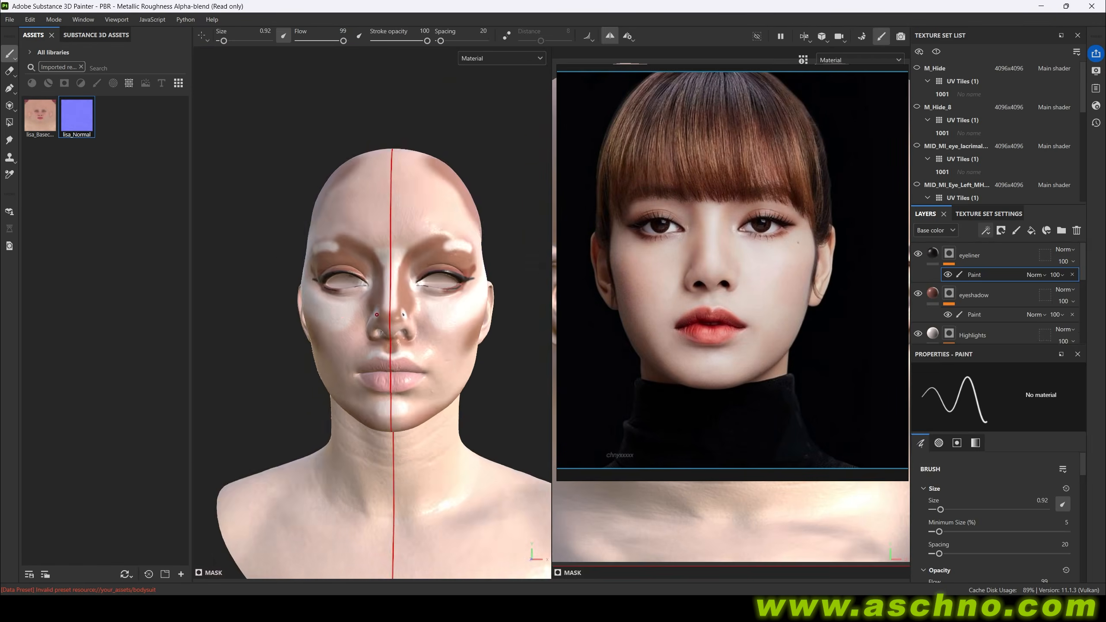
Check the eyeshadow mask painting around the eyes.
{"action": "left_click", "coordinate": [974, 314]}
{"action": "scroll", "coordinate": [436, 279], "scroll_direction": "up", "scroll_amount": 4}
{"action": "left_click_drag", "start_coordinate": [435, 278], "coordinate": [391, 278], "text": "alt"}
{"action": "scroll", "coordinate": [435, 279], "scroll_direction": "down", "scroll_amount": 6}
Add a fill layer named lip01, sample its base color from the reference portrait's lips, and give it a paintable black mask.
{"action": "left_click", "coordinate": [1031, 230]}
{"action": "double_click", "coordinate": [959, 255]}
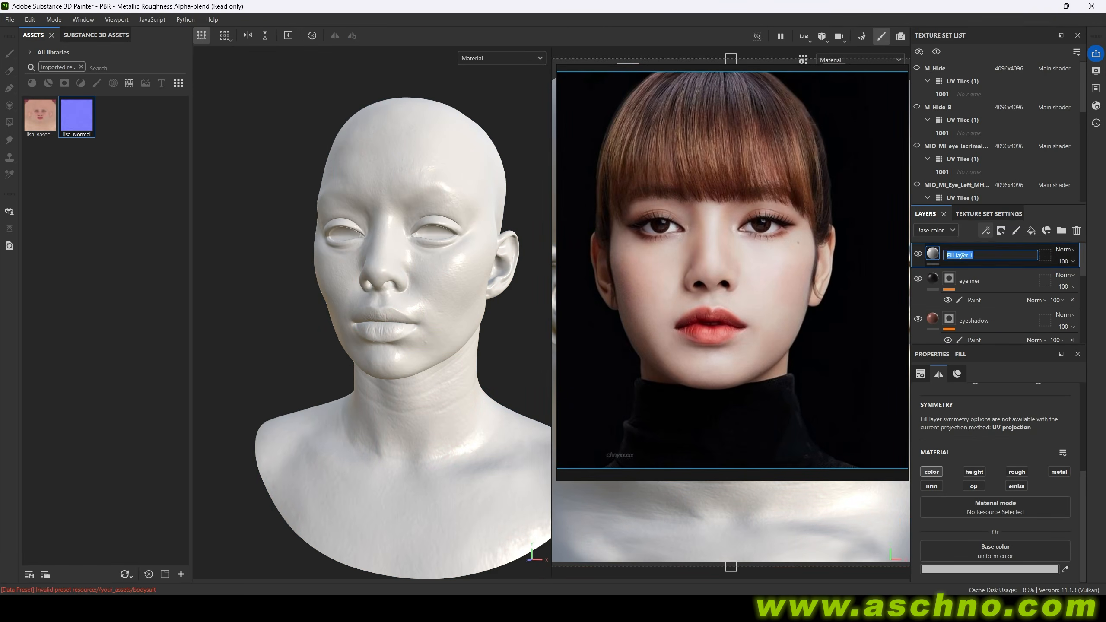
{"action": "type", "text": "lip01"}
{"action": "left_click", "coordinate": [1062, 568]}
{"action": "left_click", "coordinate": [727, 333]}
{"action": "left_click", "coordinate": [1000, 230]}
{"action": "left_click", "coordinate": [1013, 258]}
Paint the lip01 mask over the upper and lower lips, refining the edges with a brush reduced to size 1.82.
{"action": "left_click_drag", "start_coordinate": [418, 322], "coordinate": [461, 323], "text": "alt"}
{"action": "scroll", "coordinate": [375, 314], "scroll_direction": "up", "scroll_amount": 3}
{"action": "right_click_drag", "start_coordinate": [374, 322], "coordinate": [392, 322], "text": "ctrl"}
{"action": "scroll", "coordinate": [374, 313], "scroll_direction": "up", "scroll_amount": 4}
{"action": "left_click_drag", "start_coordinate": [330, 331], "coordinate": [396, 318]}
{"action": "mouse_move", "coordinate": [330, 283]}
{"action": "left_mouse_down"}
{"action": "mouse_move", "coordinate": [392, 300]}
{"action": "mouse_move", "coordinate": [357, 327]}
{"action": "left_mouse_up"}
{"action": "scroll", "coordinate": [376, 329], "scroll_direction": "down", "scroll_amount": 5}
{"action": "right_click_drag", "start_coordinate": [365, 322], "coordinate": [392, 322], "text": "shift"}
{"action": "right_click_drag", "start_coordinate": [366, 313], "coordinate": [365, 294], "text": "ctrl"}
{"action": "scroll", "coordinate": [366, 305], "scroll_direction": "up", "scroll_amount": 5}
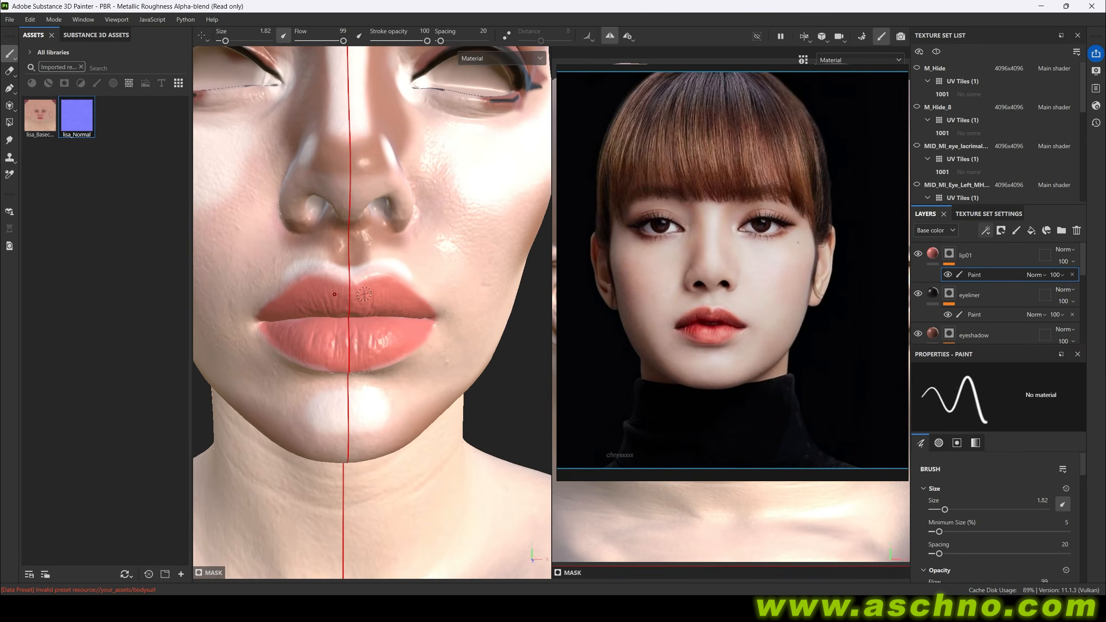
{"action": "scroll", "coordinate": [398, 297], "scroll_direction": "down", "scroll_amount": 5}
{"action": "left_click_drag", "start_coordinate": [375, 305], "coordinate": [400, 305], "text": "alt"}
Add a fill layer named lip02, sample a darker red from the reference lips, and give it a paintable black mask.
{"action": "left_click", "coordinate": [1031, 230]}
{"action": "double_click", "coordinate": [961, 256]}
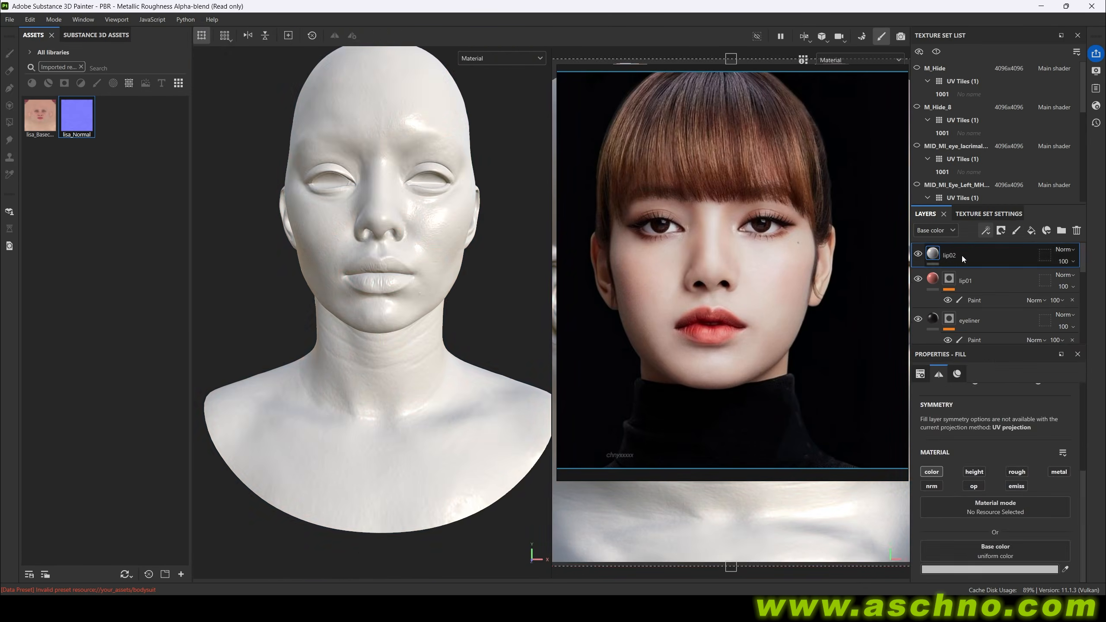
{"action": "type", "text": "lip02"}
{"action": "left_click", "coordinate": [736, 326]}
{"action": "left_click", "coordinate": [1001, 231]}
{"action": "left_click", "coordinate": [987, 234]}
{"action": "left_click", "coordinate": [1013, 258]}
Paint the lip02 mask softly along the inner lips where they meet, with a brush of about size 7.13.
{"action": "scroll", "coordinate": [479, 262], "scroll_direction": "up", "scroll_amount": 6}
{"action": "right_click_drag", "start_coordinate": [479, 260], "coordinate": [483, 260], "text": "ctrl"}
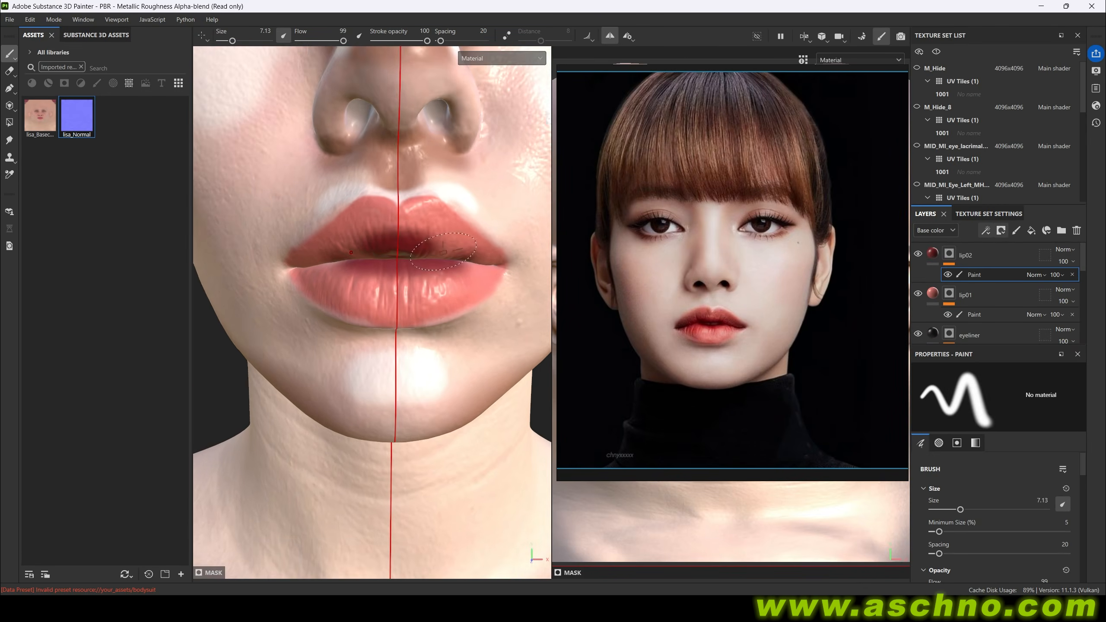
{"action": "left_click_drag", "start_coordinate": [452, 251], "coordinate": [416, 232]}
{"action": "scroll", "coordinate": [392, 279], "scroll_direction": "down", "scroll_amount": 6}
{"action": "left_click_drag", "start_coordinate": [392, 300], "coordinate": [349, 301], "text": "alt"}
{"action": "scroll", "coordinate": [375, 301], "scroll_direction": "up", "scroll_amount": 1}
Lower the foundation layer's opacity to 39 and try the Screen blend mode on the contour layer.
{"action": "scroll", "coordinate": [958, 288], "scroll_direction": "down", "scroll_amount": 8}
{"action": "left_click", "coordinate": [932, 282]}
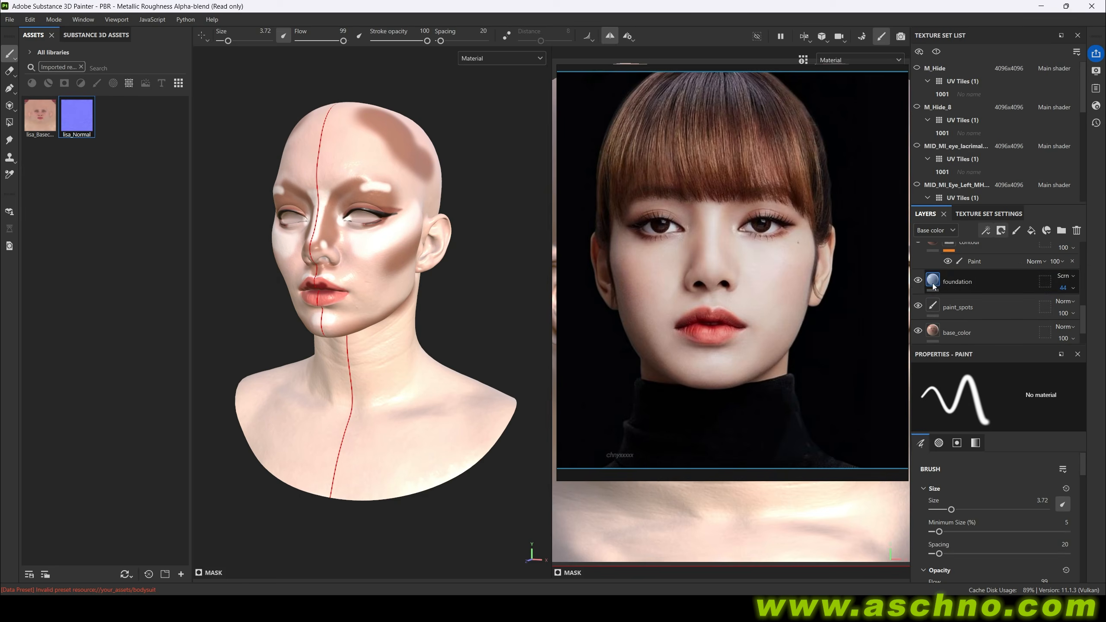
{"action": "left_click", "coordinate": [1073, 288]}
{"action": "left_click_drag", "start_coordinate": [1078, 307], "coordinate": [1077, 316]}
{"action": "left_click", "coordinate": [1064, 266]}
{"action": "left_click", "coordinate": [1058, 174]}
Add a Blur filter to the contour mask, raise its intensity and set the layer's blend mode to Multiply.
{"action": "left_click", "coordinate": [985, 231]}
{"action": "left_click", "coordinate": [1012, 300]}
{"action": "left_click", "coordinate": [996, 403]}
{"action": "left_click", "coordinate": [957, 453]}
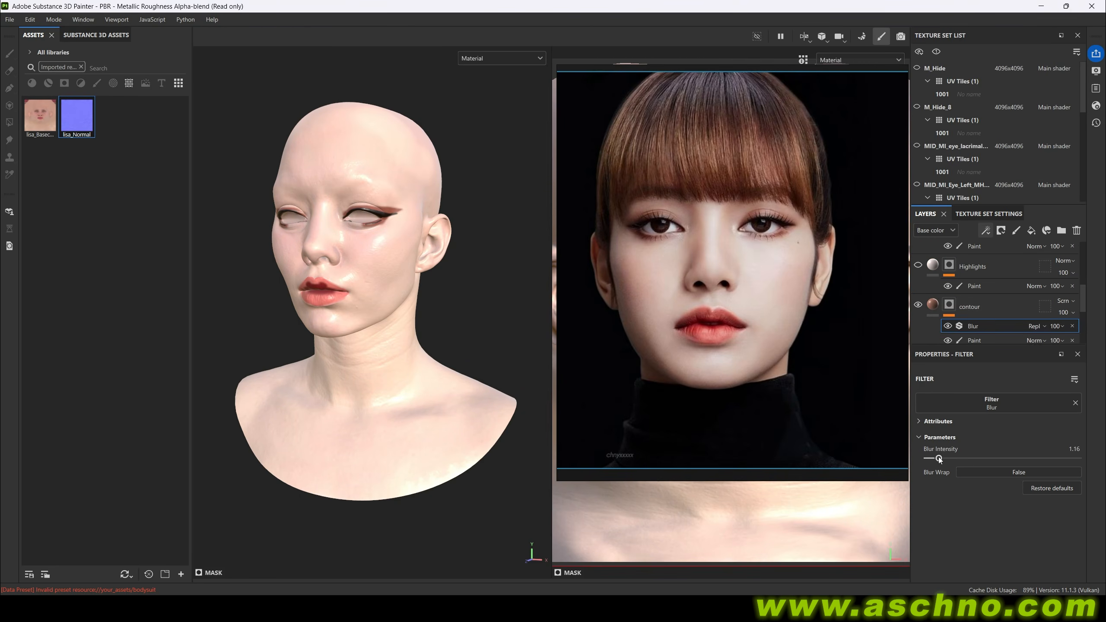
{"action": "left_click_drag", "start_coordinate": [938, 458], "coordinate": [943, 458]}
{"action": "left_click", "coordinate": [1065, 301]}
{"action": "left_click", "coordinate": [1042, 51]}
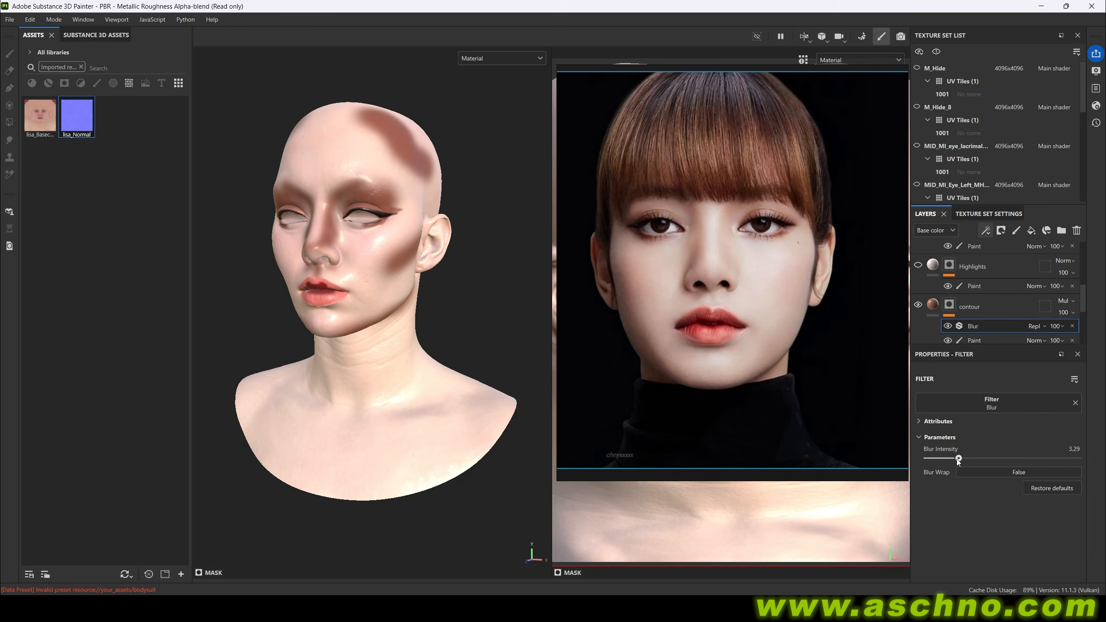
Try several other blend modes on the contour layer and return it to Multiply.
{"action": "left_click", "coordinate": [1071, 286]}
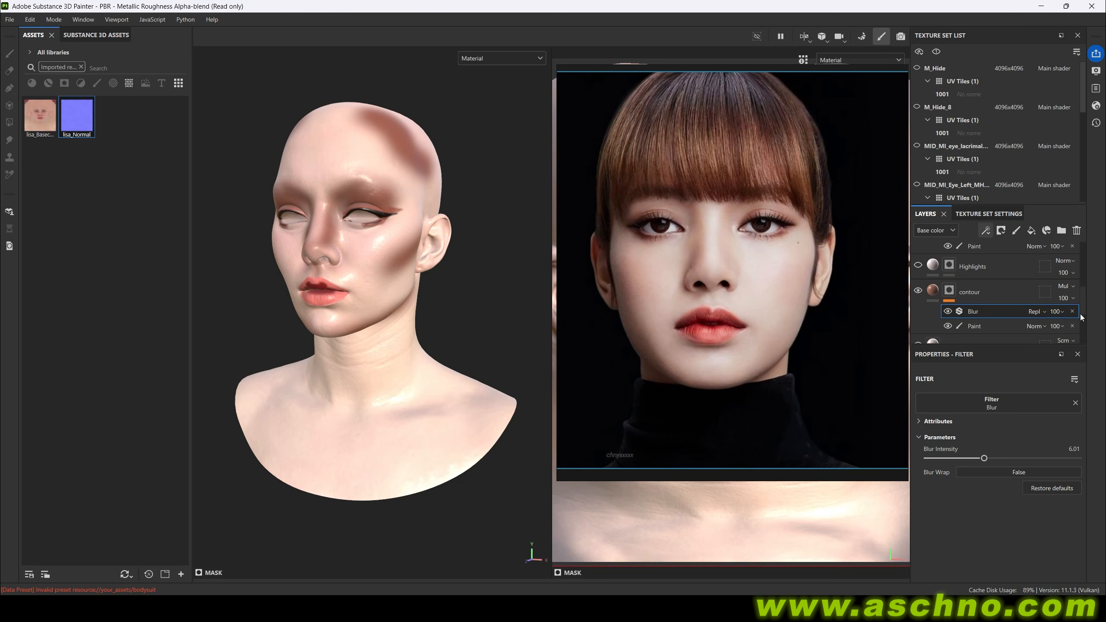
{"action": "left_click", "coordinate": [1069, 289]}
{"action": "left_click", "coordinate": [1065, 291]}
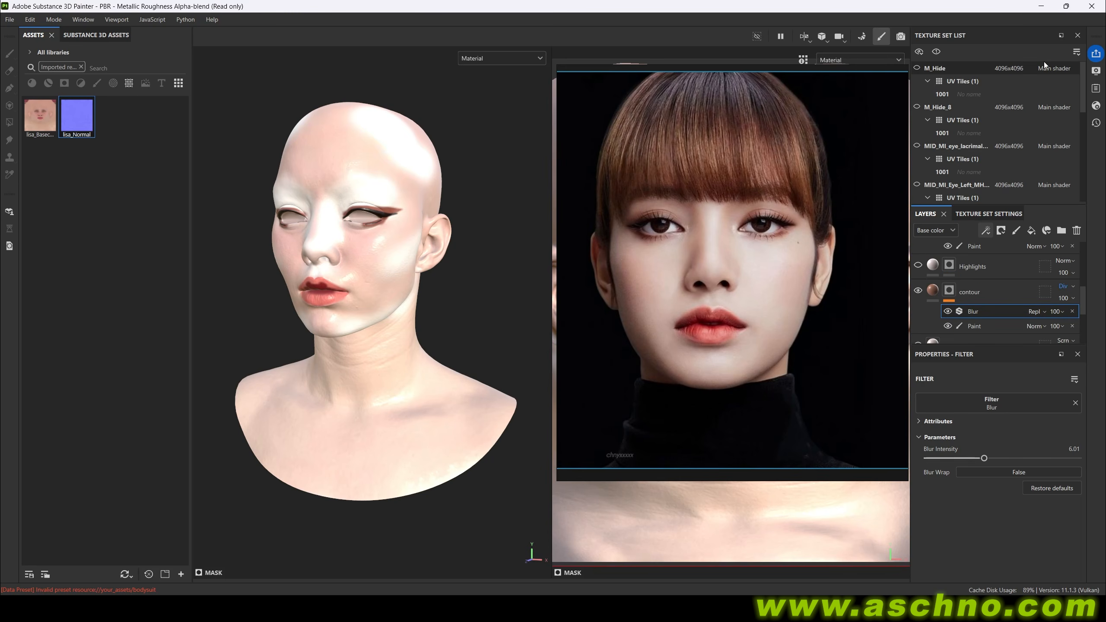
{"action": "left_click", "coordinate": [1065, 289]}
{"action": "left_click", "coordinate": [1058, 228]}
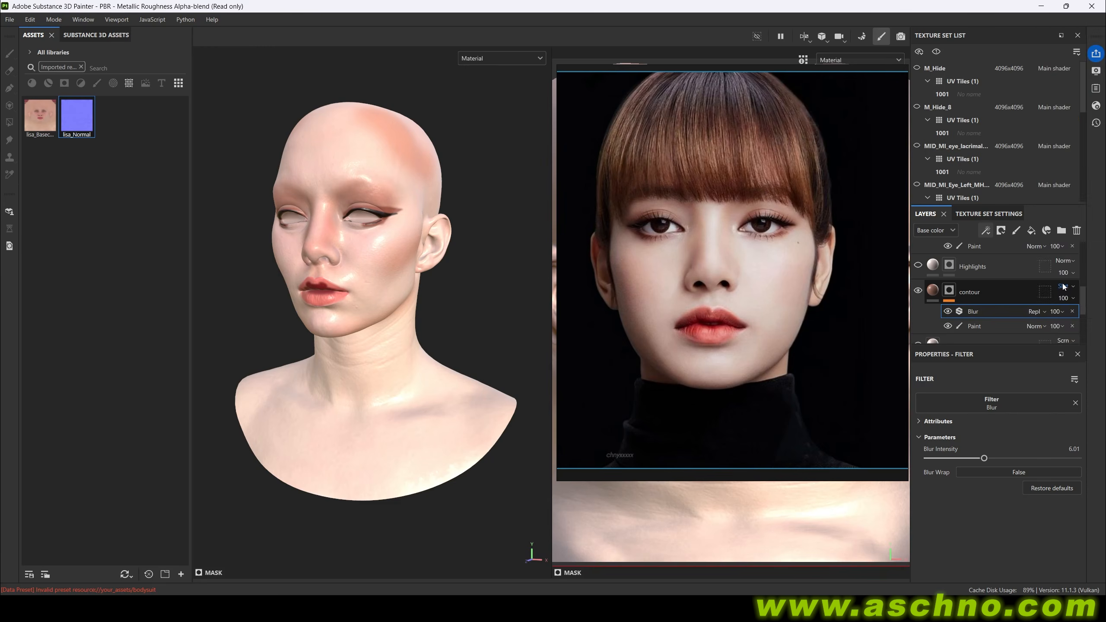
{"action": "left_click", "coordinate": [1063, 283]}
{"action": "left_click", "coordinate": [1043, 53]}
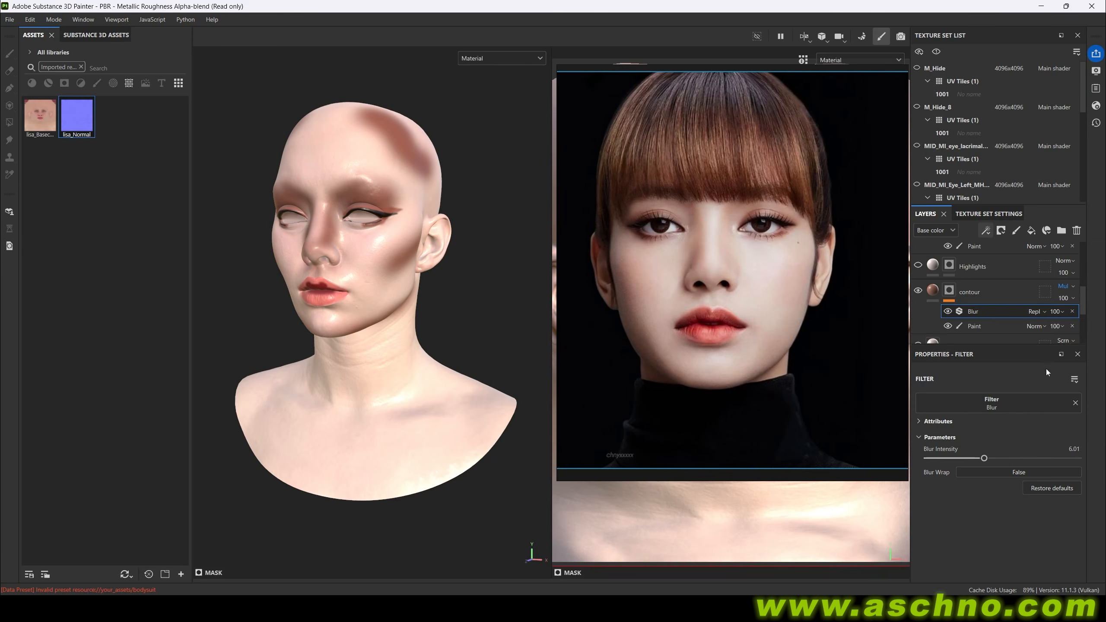
Set the contour layer's opacity to 46 and sample its base color from the cheek of the reference portrait.
{"action": "left_click", "coordinate": [940, 291]}
{"action": "left_click_drag", "start_coordinate": [1098, 319], "coordinate": [1078, 324]}
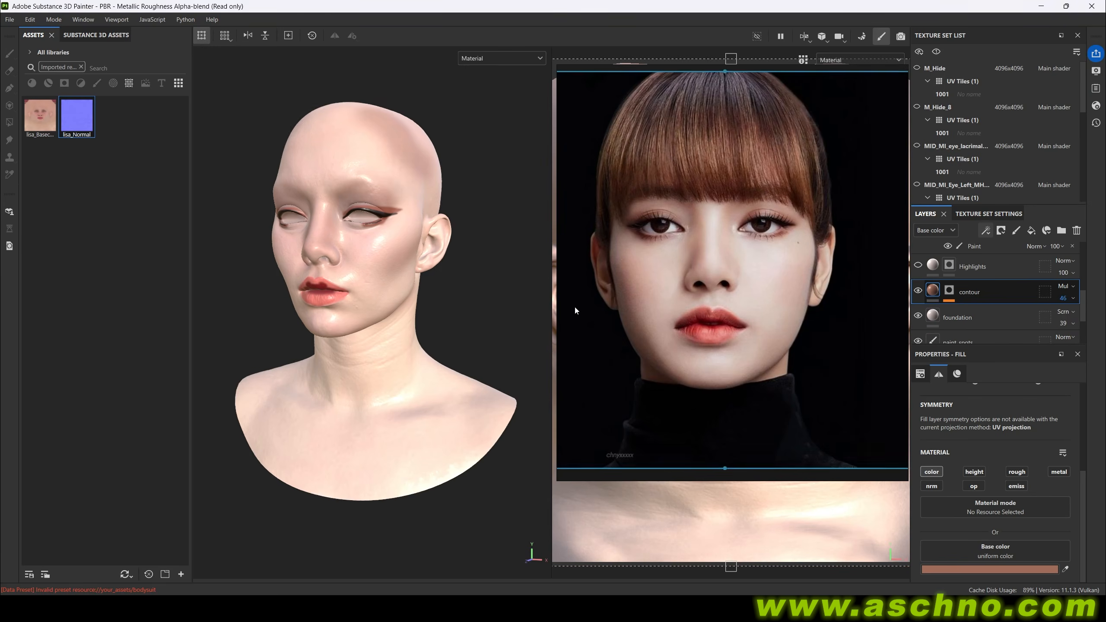
{"action": "scroll", "coordinate": [370, 313], "scroll_direction": "down", "scroll_amount": 2}
{"action": "left_click_drag", "start_coordinate": [370, 322], "coordinate": [392, 318], "text": "alt"}
{"action": "left_click", "coordinate": [989, 569]}
{"action": "left_click", "coordinate": [1042, 551]}
{"action": "left_click", "coordinate": [748, 279]}
Raise the foundation layer's opacity to 49.
{"action": "scroll", "coordinate": [361, 305], "scroll_direction": "up", "scroll_amount": 2}
{"action": "left_click", "coordinate": [1073, 324]}
{"action": "left_click_drag", "start_coordinate": [1072, 343], "coordinate": [1076, 348]}
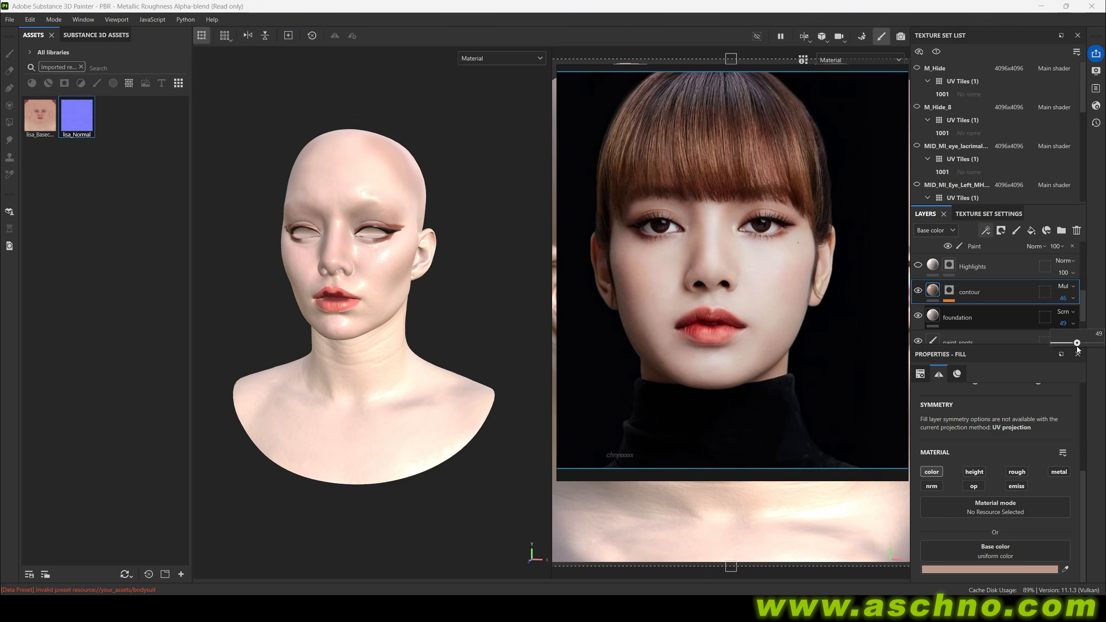
Show the Highlights layer and reduce the contour layer's opacity to 24.
{"action": "left_click", "coordinate": [917, 264]}
{"action": "left_click", "coordinate": [949, 264]}
{"action": "left_click_drag", "start_coordinate": [333, 218], "coordinate": [334, 257]}
{"action": "left_click", "coordinate": [932, 306]}
{"action": "left_click_drag", "start_coordinate": [1075, 332], "coordinate": [1063, 333]}
Add a Blur filter to the Highlights mask with an intensity of about 2.66.
{"action": "left_click", "coordinate": [949, 264]}
{"action": "left_click", "coordinate": [985, 230]}
{"action": "left_click_drag", "start_coordinate": [933, 458], "coordinate": [954, 458]}
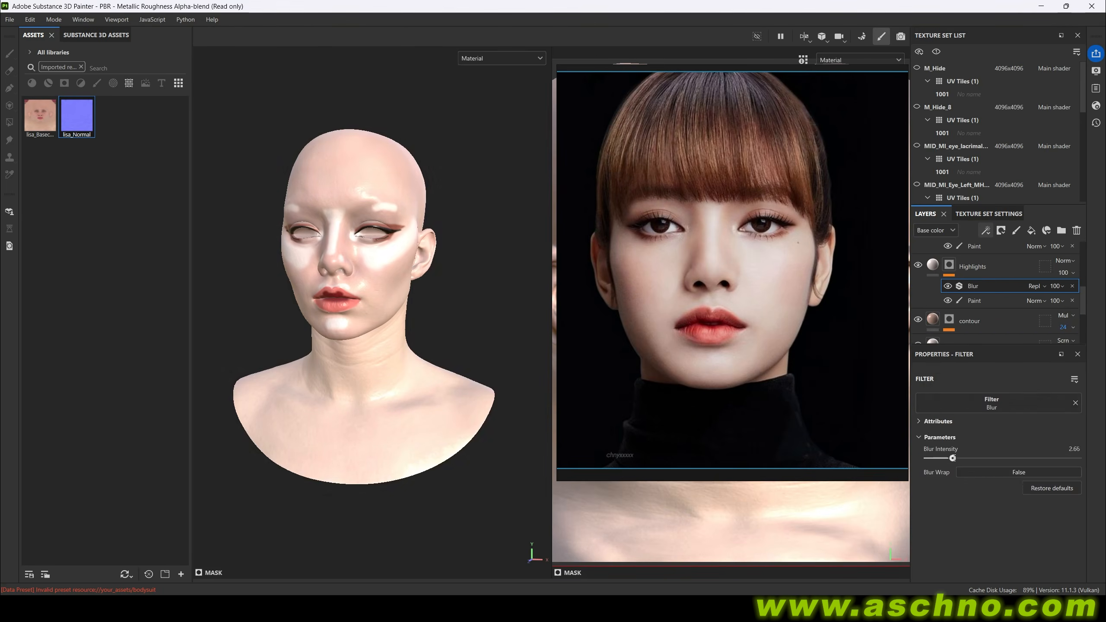
Change the Highlights layer's blend mode and lower its opacity for a subtler glow.
{"action": "left_click", "coordinate": [932, 264]}
{"action": "left_click", "coordinate": [1065, 260]}
{"action": "left_click", "coordinate": [1056, 194]}
{"action": "left_click_drag", "start_coordinate": [1099, 289], "coordinate": [1071, 290]}
Add a Blur filter to the eyeshadow mask and raise its intensity to soften the painted edges.
{"action": "left_click", "coordinate": [949, 257]}
{"action": "left_click", "coordinate": [985, 230]}
{"action": "mouse_move", "coordinate": [934, 459]}
{"action": "left_mouse_down"}
{"action": "mouse_move", "coordinate": [980, 459]}
{"action": "mouse_move", "coordinate": [956, 459]}
{"action": "left_mouse_up"}
{"action": "left_click", "coordinate": [933, 250]}
{"action": "left_click", "coordinate": [948, 249]}
Add a Blur filter to the eyeliner mask and set the layer's blend mode to Multiply.
{"action": "scroll", "coordinate": [978, 304], "scroll_direction": "up", "scroll_amount": 2}
{"action": "left_click", "coordinate": [949, 273]}
{"action": "left_click", "coordinate": [986, 230]}
{"action": "left_click", "coordinate": [1065, 270]}
{"action": "left_click", "coordinate": [1056, 63]}
Add a Blur filter to the lip02 mask and adjust the layer's base color to a muted red.
{"action": "scroll", "coordinate": [377, 345], "scroll_direction": "up", "scroll_amount": 3}
{"action": "scroll", "coordinate": [377, 347], "scroll_direction": "down", "scroll_amount": 3}
{"action": "left_click", "coordinate": [949, 253]}
{"action": "left_click", "coordinate": [986, 230]}
{"action": "left_click_drag", "start_coordinate": [392, 361], "coordinate": [461, 370], "text": "alt"}
{"action": "left_click", "coordinate": [933, 254]}
{"action": "left_click", "coordinate": [989, 569]}
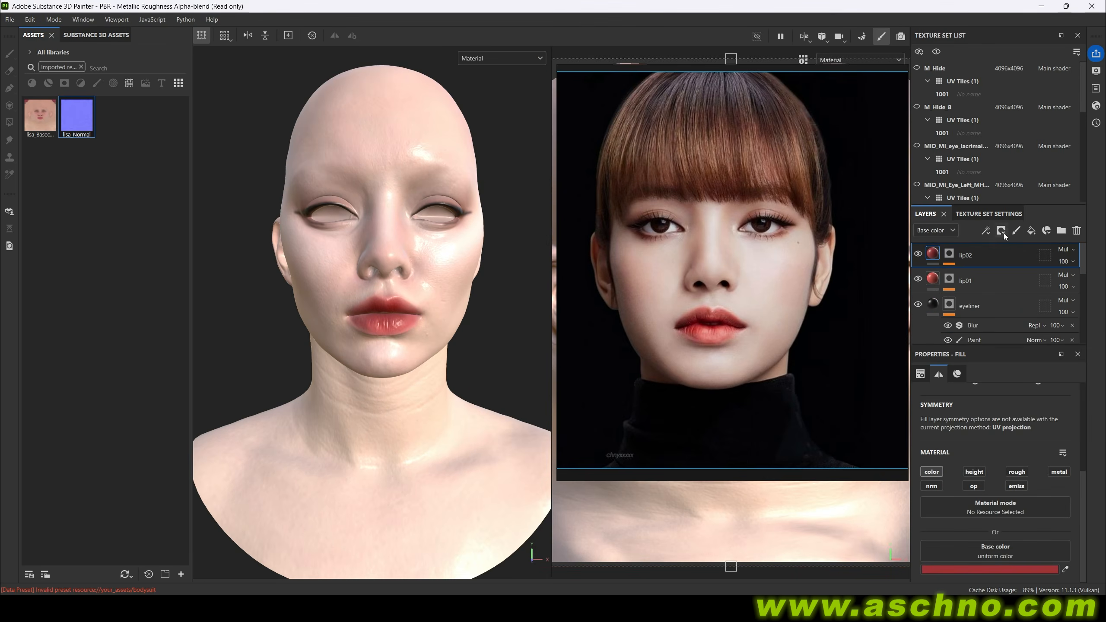
Create a fill layer called lip03 with a dark red base color and give it a mask with a paint effect.
{"action": "left_click", "coordinate": [1031, 230]}
{"action": "left_click", "coordinate": [989, 569]}
{"action": "double_click", "coordinate": [965, 255]}
{"action": "type", "text": "lip03"}
{"action": "left_click", "coordinate": [1001, 230]}
{"action": "left_click", "coordinate": [985, 230]}
{"action": "left_click", "coordinate": [1003, 257]}
Paint the lip03 mask along the lips with a resized brush to deepen their color.
{"action": "scroll", "coordinate": [392, 318], "scroll_direction": "up", "scroll_amount": 4}
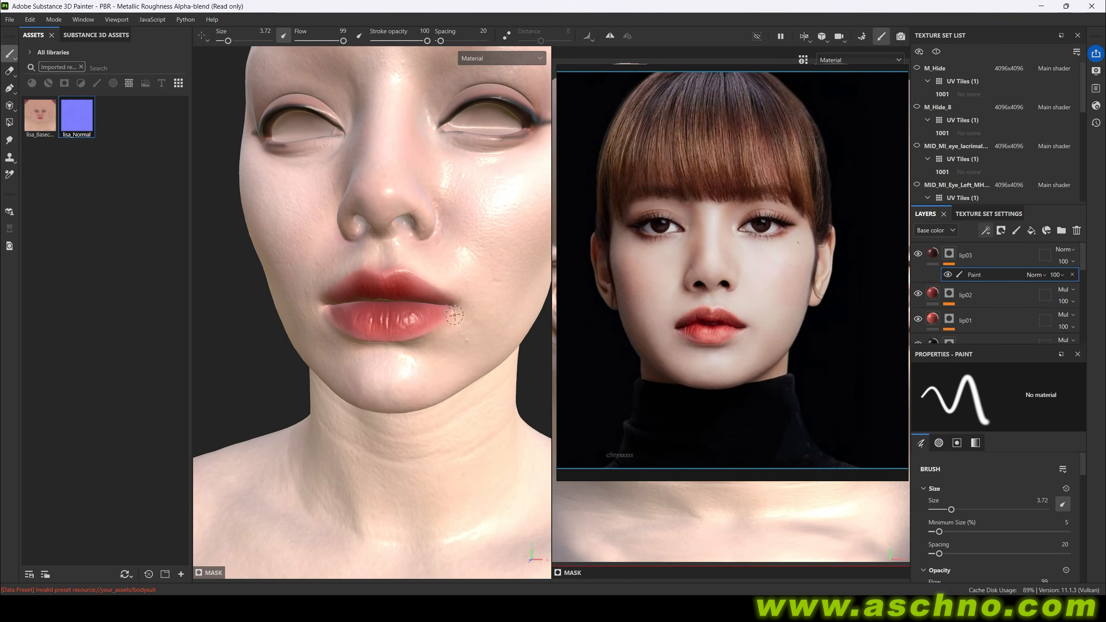
{"action": "mouse_move", "coordinate": [454, 315]}
{"action": "left_mouse_down", "text": "alt"}
{"action": "mouse_move", "coordinate": [522, 312]}
{"action": "mouse_move", "coordinate": [435, 310]}
{"action": "left_mouse_up", "text": "alt"}
{"action": "right_click_drag", "start_coordinate": [436, 310], "coordinate": [392, 310], "text": "shift"}
{"action": "right_click_drag", "start_coordinate": [374, 309], "coordinate": [352, 310], "text": "ctrl"}
{"action": "left_click_drag", "start_coordinate": [353, 310], "coordinate": [423, 320], "text": "ctrl"}
Add a Blur filter to the lip03 mask and change the layer's blend mode.
{"action": "left_click", "coordinate": [986, 230]}
{"action": "left_click", "coordinate": [996, 399]}
{"action": "scroll", "coordinate": [379, 310], "scroll_direction": "down", "scroll_amount": 5}
{"action": "left_click", "coordinate": [1065, 250]}
{"action": "left_click", "coordinate": [1061, 248]}
Rename the copied foundation layer as foundation nose.
{"action": "double_click", "coordinate": [986, 279]}
{"action": "type", "text": "foundation "}
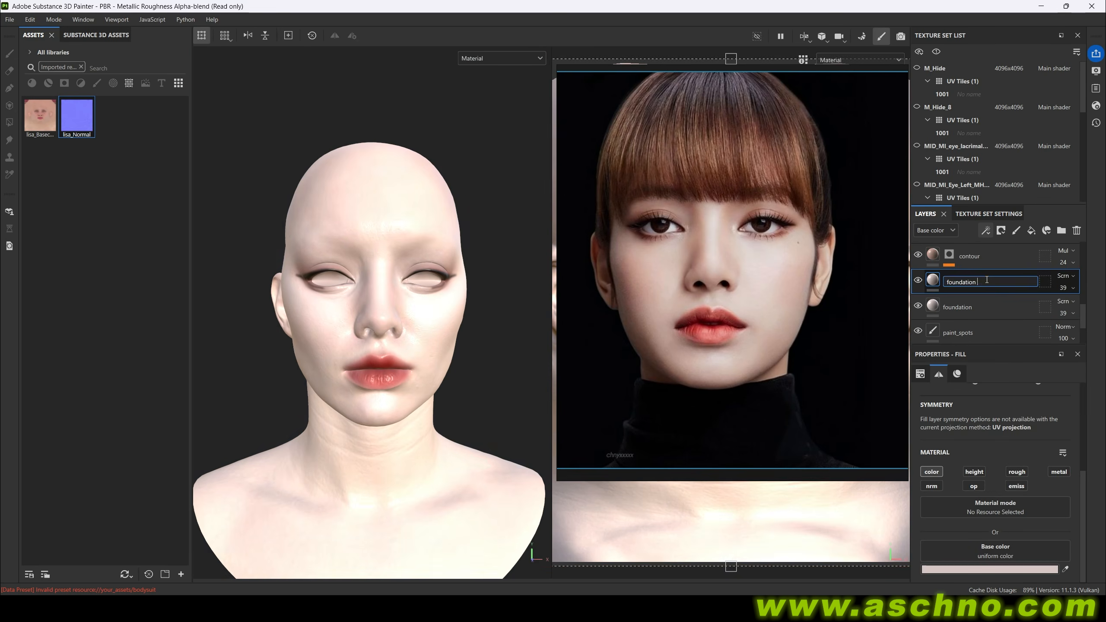
{"action": "type", "text": "nose"}
{"action": "key", "text": "Return"}
Add a mask with a paint effect to the foundation nose layer and tint its base color pale green.
{"action": "left_click", "coordinate": [1001, 231]}
{"action": "left_click", "coordinate": [986, 230]}
{"action": "left_click", "coordinate": [932, 280]}
{"action": "left_click", "coordinate": [989, 569]}
{"action": "left_click", "coordinate": [949, 280]}
{"action": "left_click_drag", "start_coordinate": [431, 333], "coordinate": [422, 425], "text": "alt"}
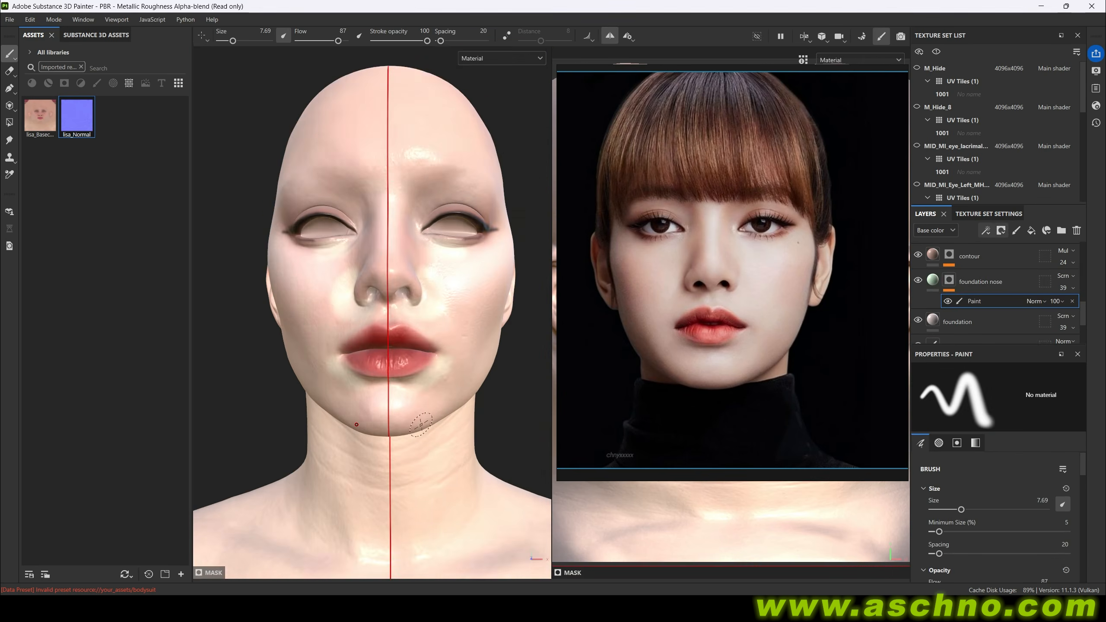
Add a Blur filter to the foundation nose mask and adjust its intensity.
{"action": "left_click", "coordinate": [986, 230]}
{"action": "left_click", "coordinate": [996, 398]}
{"action": "scroll", "coordinate": [466, 366], "scroll_direction": "down", "scroll_amount": 5}
{"action": "mouse_move", "coordinate": [975, 457]}
{"action": "left_mouse_down"}
{"action": "mouse_move", "coordinate": [1004, 457]}
{"action": "mouse_move", "coordinate": [970, 457]}
{"action": "left_mouse_up"}
Select the eyeliner layer for touching up its painted mask.
{"action": "scroll", "coordinate": [456, 348], "scroll_direction": "up", "scroll_amount": 10}
{"action": "scroll", "coordinate": [958, 288], "scroll_direction": "up", "scroll_amount": 5}
{"action": "left_click", "coordinate": [933, 282]}
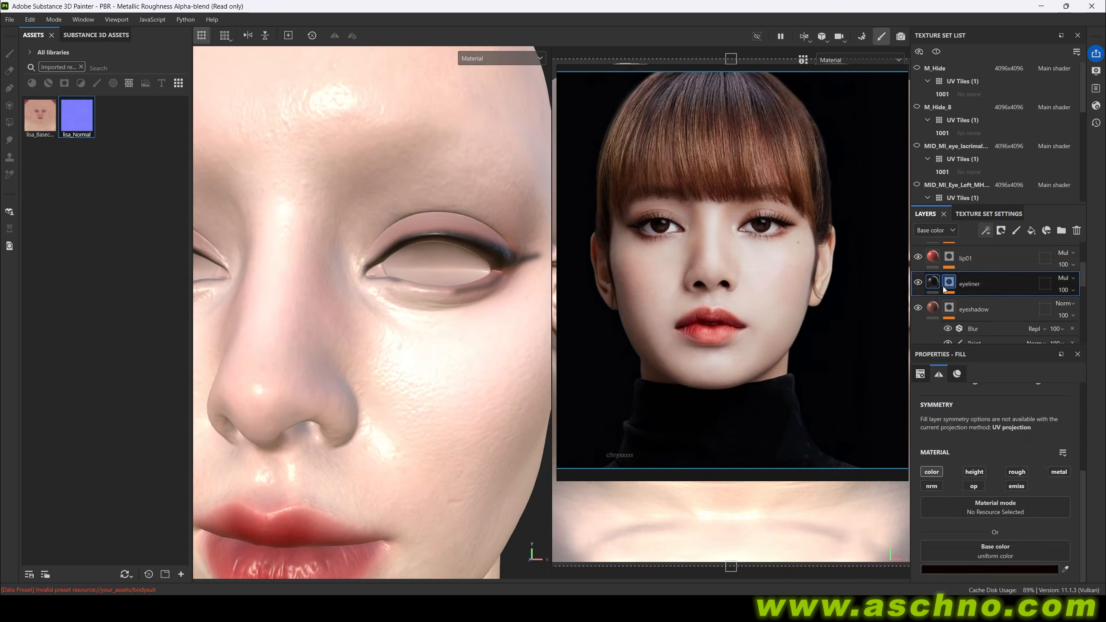
{"action": "key", "text": "f"}
{"action": "key", "text": "1"}
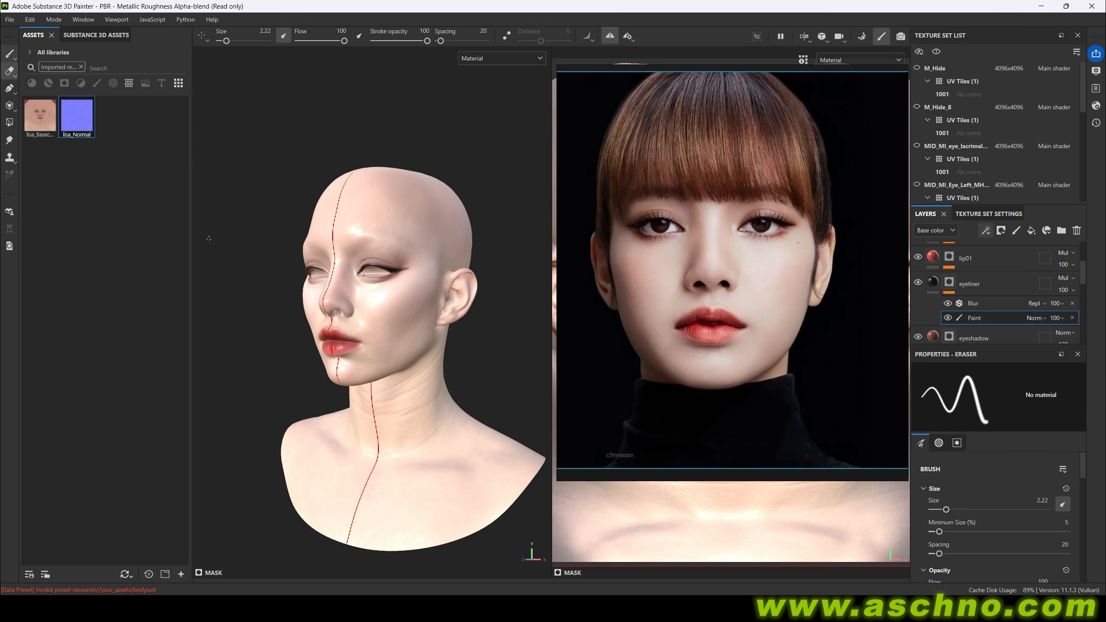
Open the texture export settings, minimize the reference image window and reset all export settings to their defaults.
{"action": "left_click", "coordinate": [8, 20]}
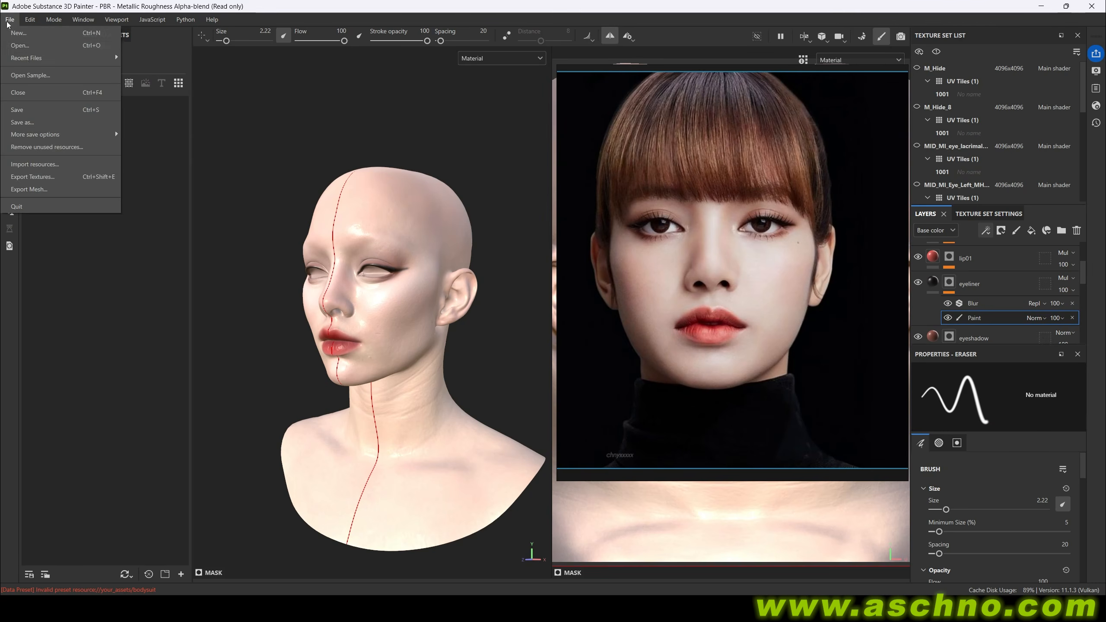
{"action": "left_click", "coordinate": [39, 177]}
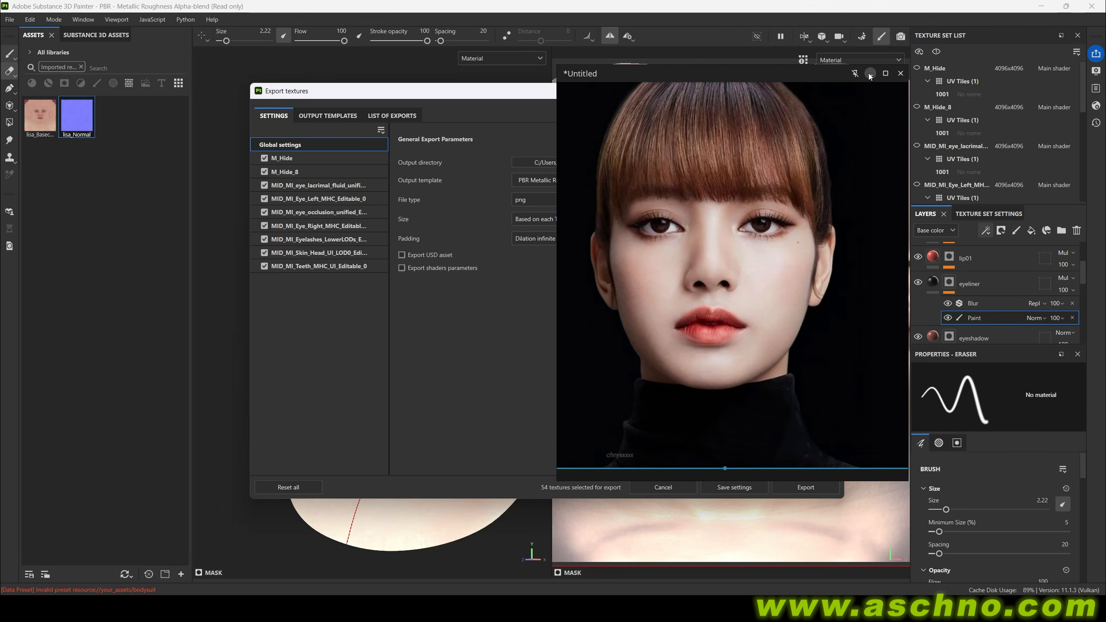
{"action": "left_click", "coordinate": [868, 73]}
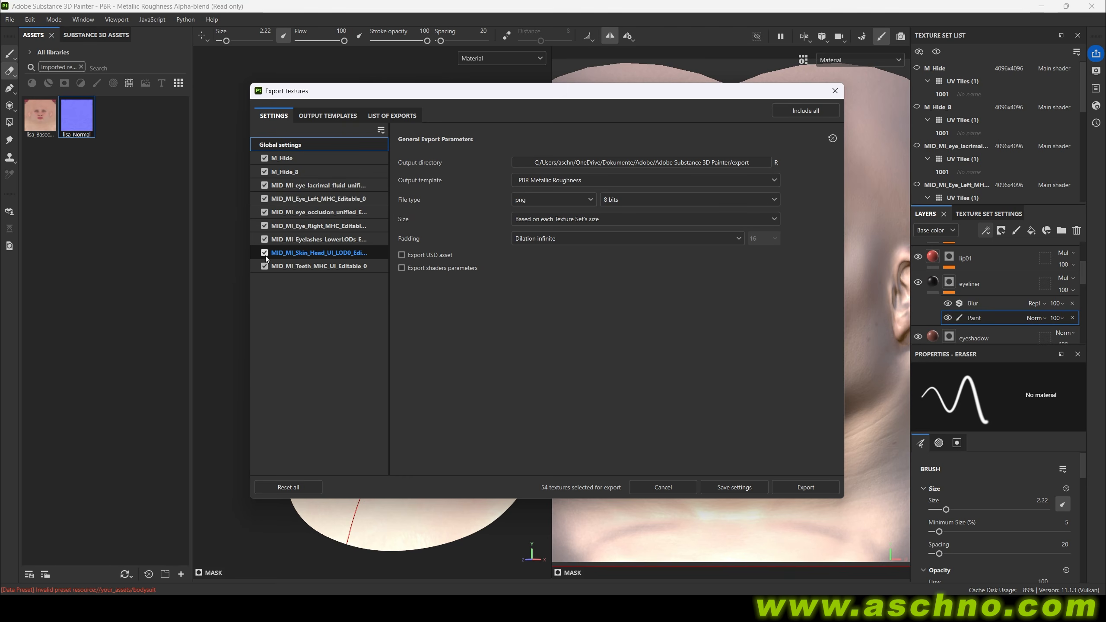
{"action": "left_click", "coordinate": [288, 487]}
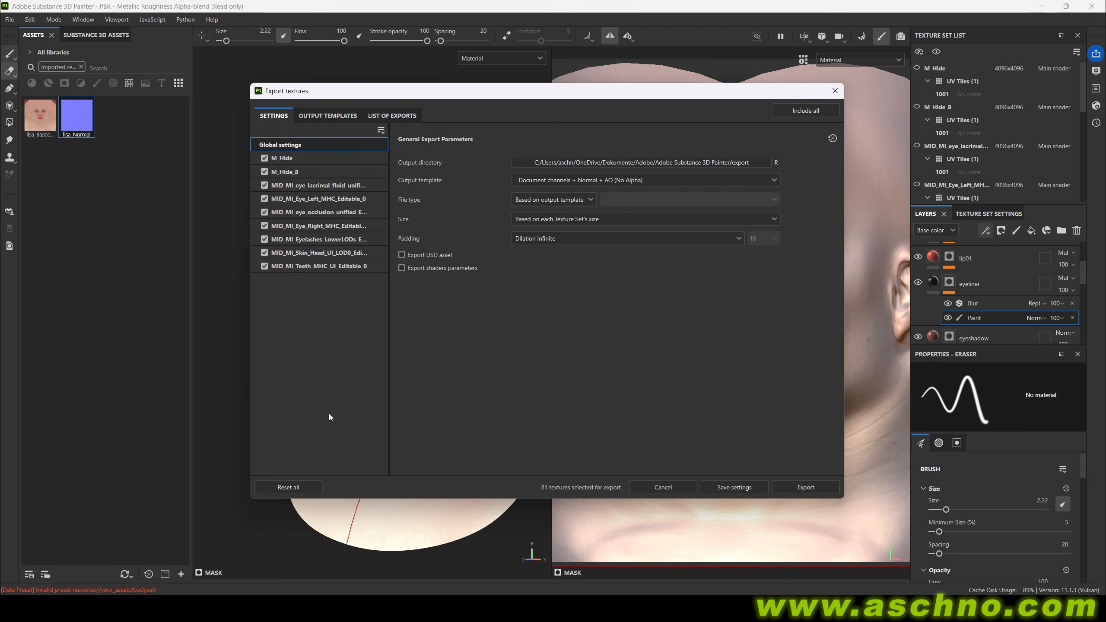
Limit the export to the MID_MI_Skin_Head_UI_LOD0 texture set and keep only its Base_color output map.
{"action": "left_click", "coordinate": [267, 255], "text": "alt"}
{"action": "left_click", "coordinate": [297, 254]}
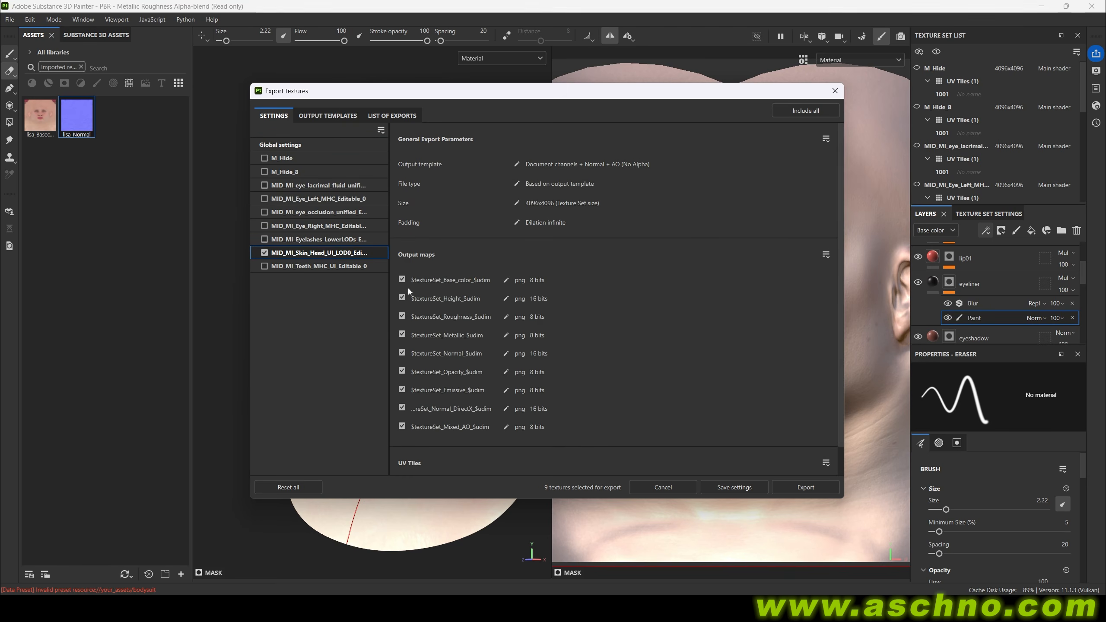
{"action": "left_click", "coordinate": [401, 298]}
{"action": "left_click", "coordinate": [402, 316]}
{"action": "left_click", "coordinate": [402, 334]}
{"action": "left_click", "coordinate": [318, 145]}
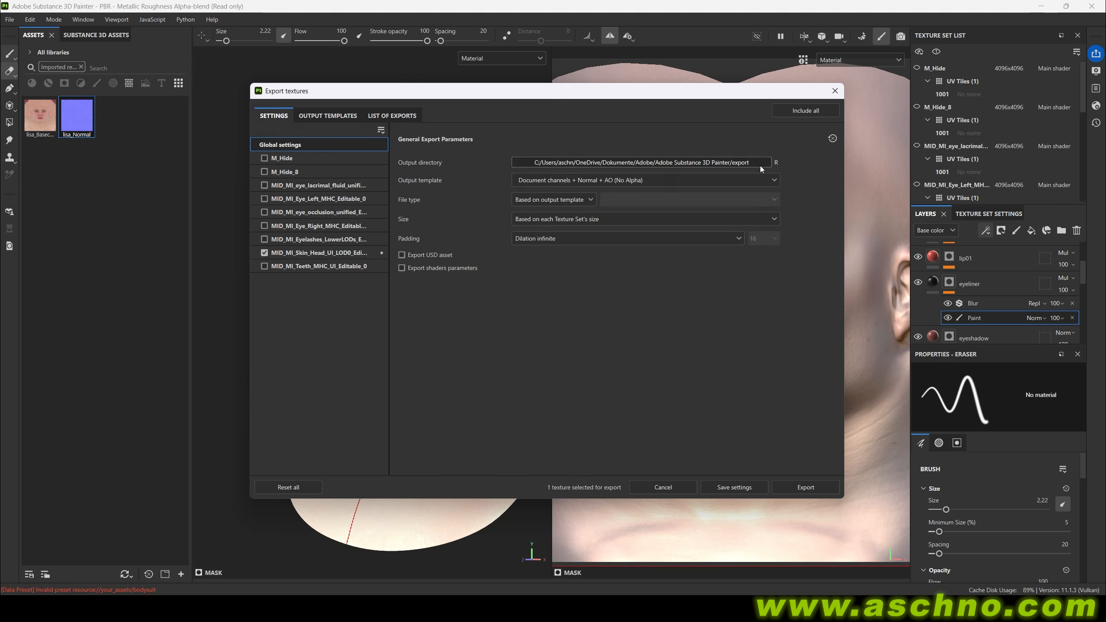
Set the output directory to D:/01_PROJECTS/2026/05_dwm_lisa/03_textures/lisa_makeup and export the texture.
{"action": "left_click", "coordinate": [760, 163]}
{"action": "left_click", "coordinate": [706, 388]}
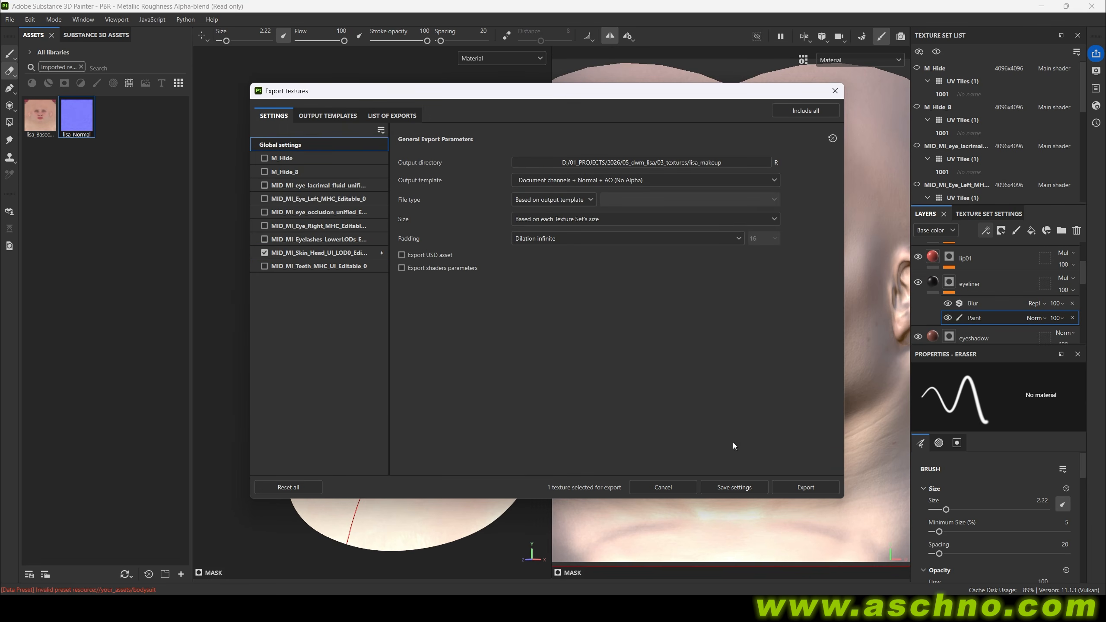
{"action": "left_click", "coordinate": [788, 487]}
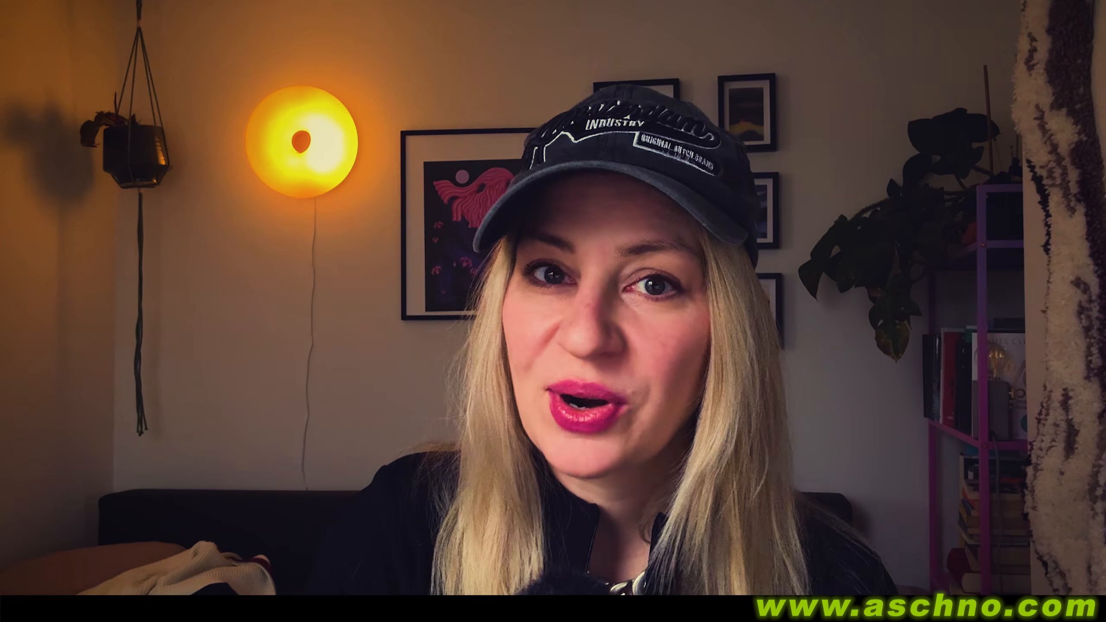